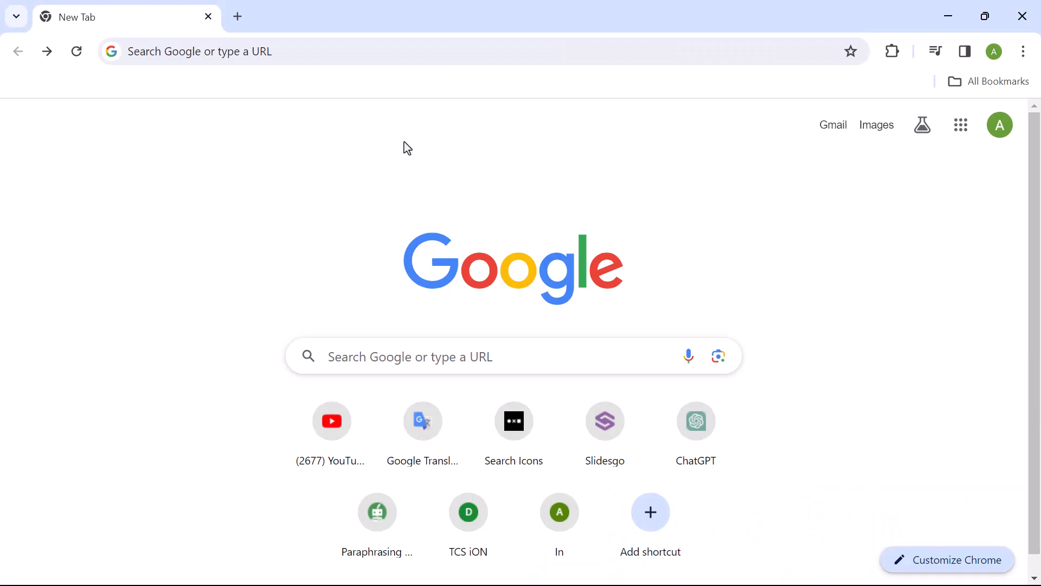
- Search Google for "vyond" and open the official Vyond website from the results
click(270, 54)
text(vyond)
key(Return)
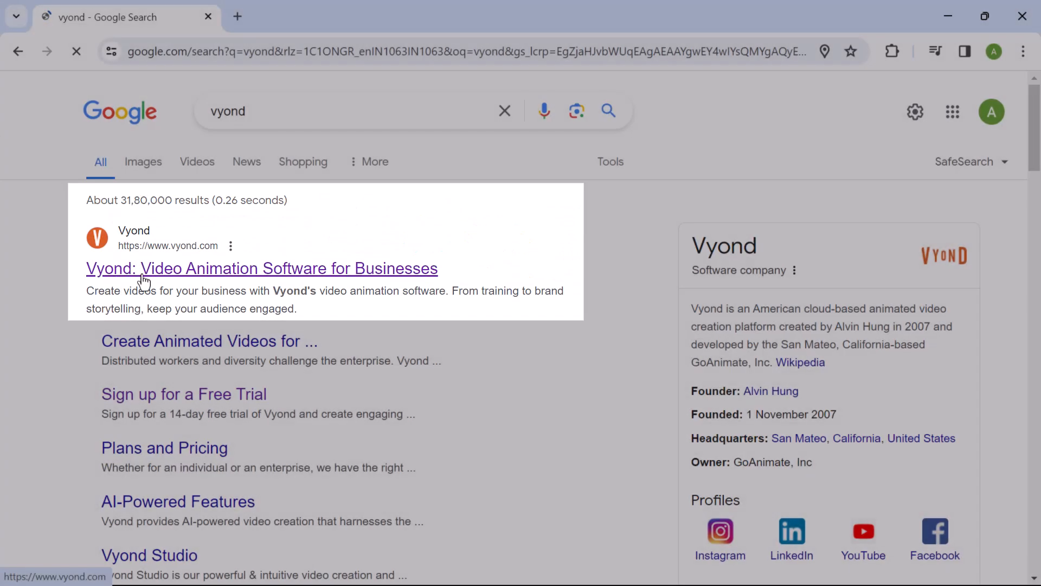
click(142, 272)
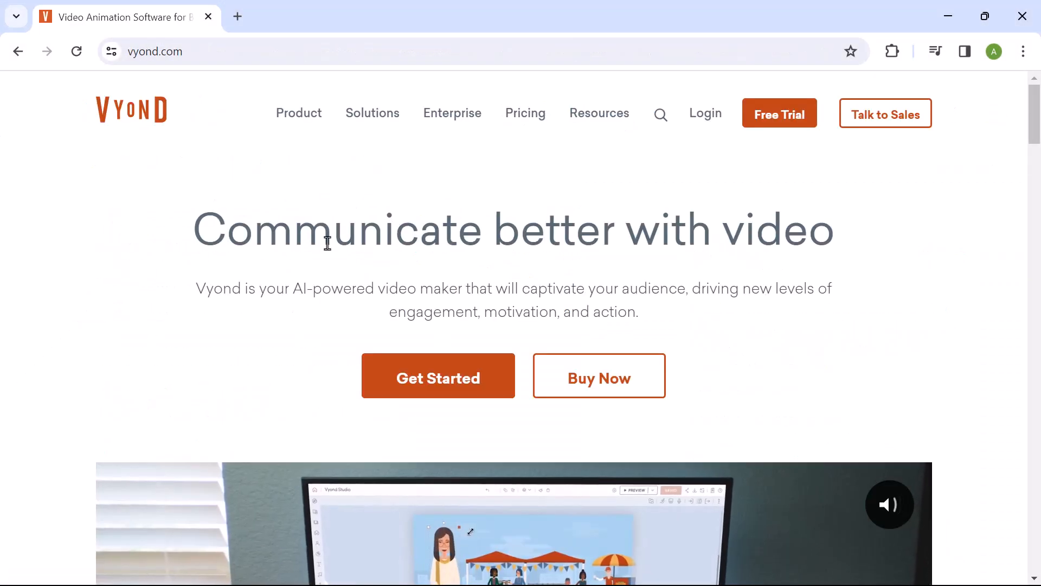
- Start Vyond's free trial and create a new blank video
click(781, 123)
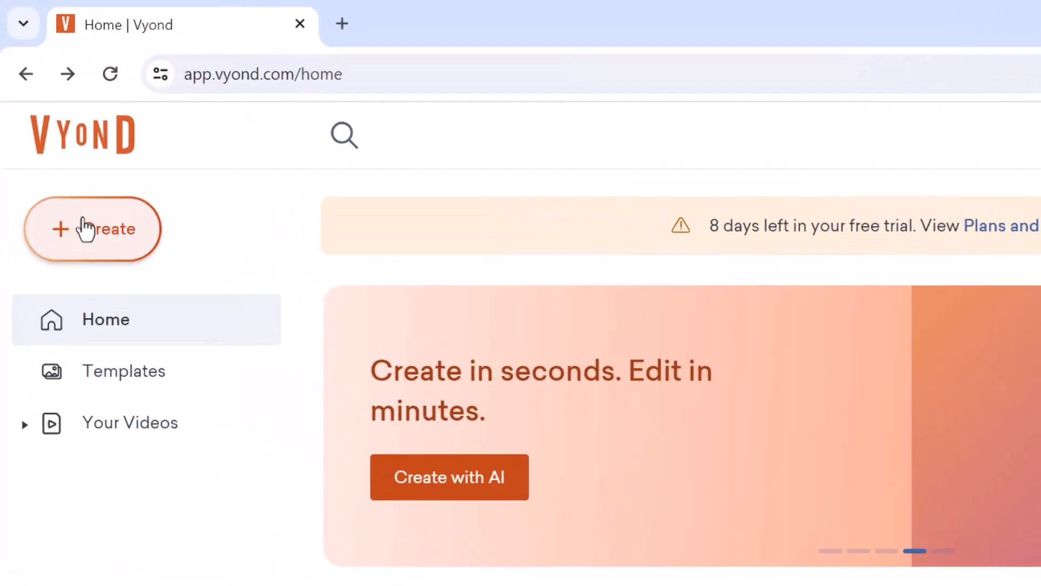
click(122, 232)
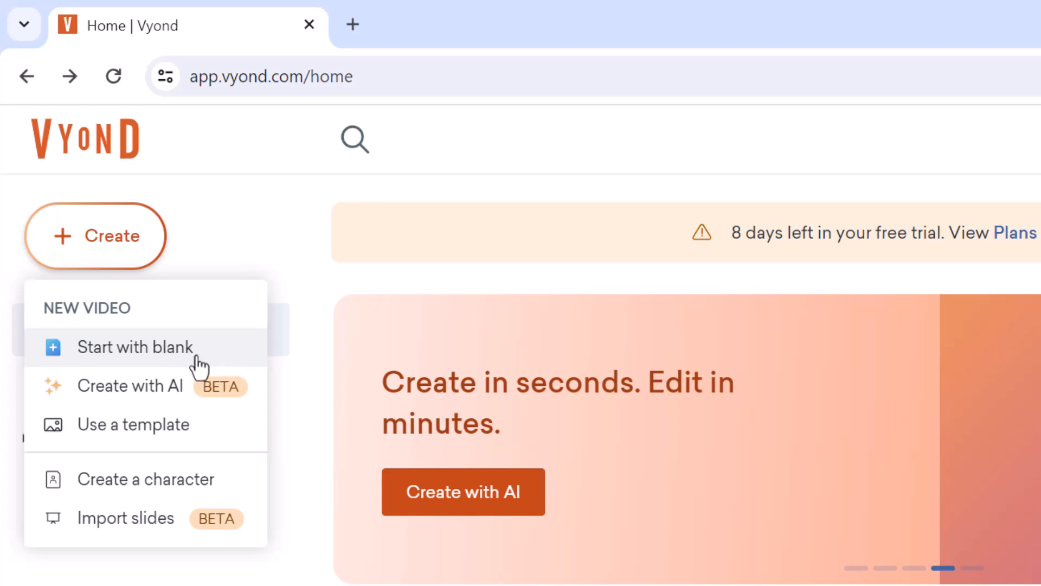
click(213, 361)
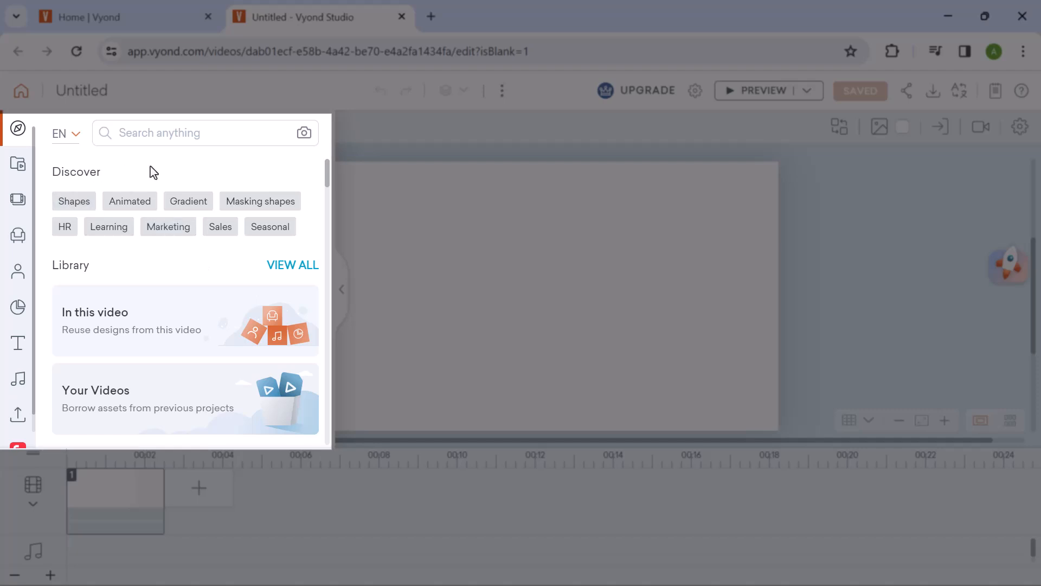
- Examine the asset library's categories, from the video library, scenes, props and characters to charts, text, audio and uploads
click(20, 173)
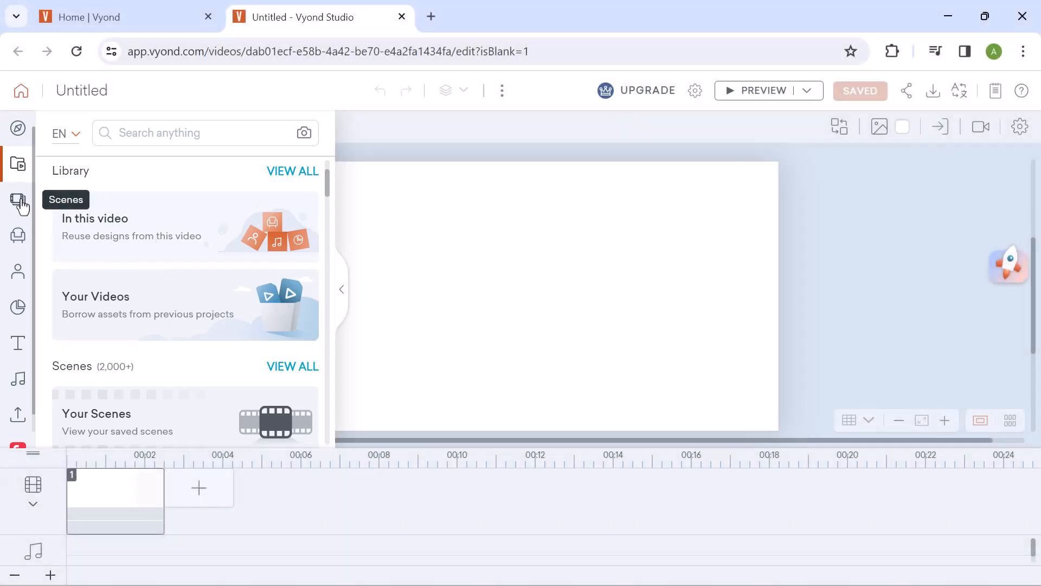
click(20, 199)
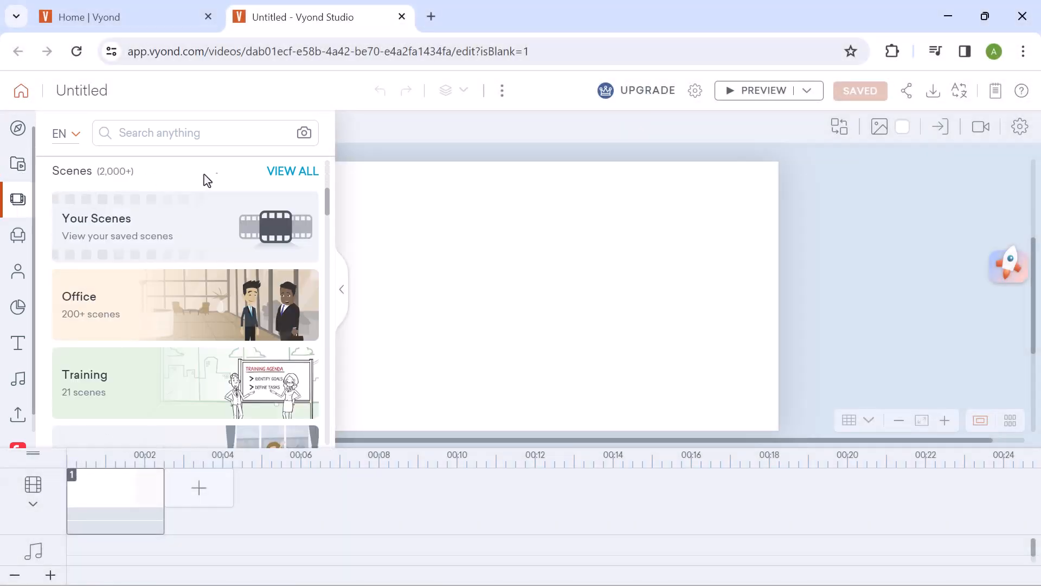
scroll(145, 312, down, 2)
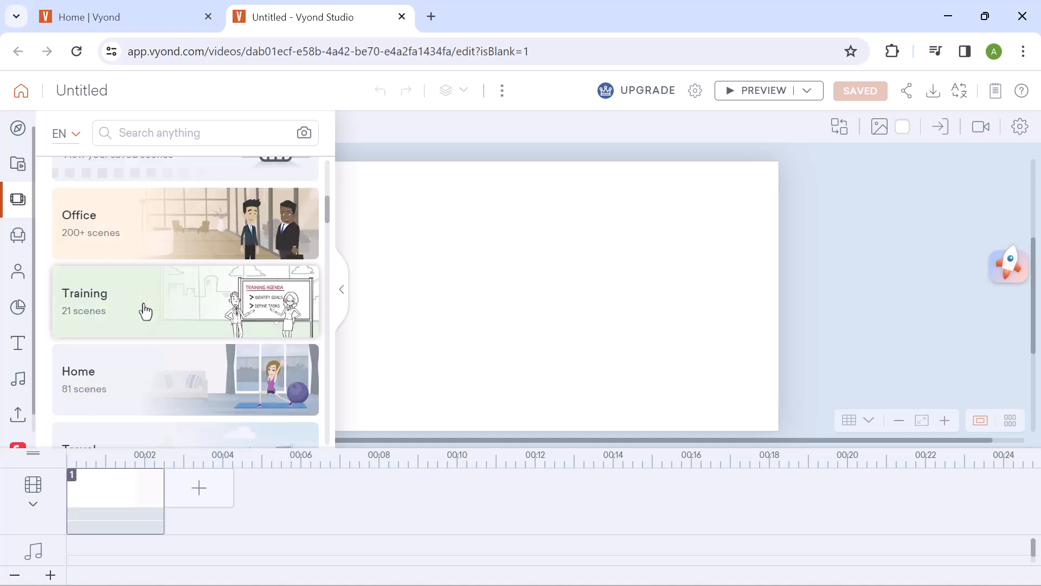
scroll(145, 311, down, 2)
scroll(145, 311, down, 4)
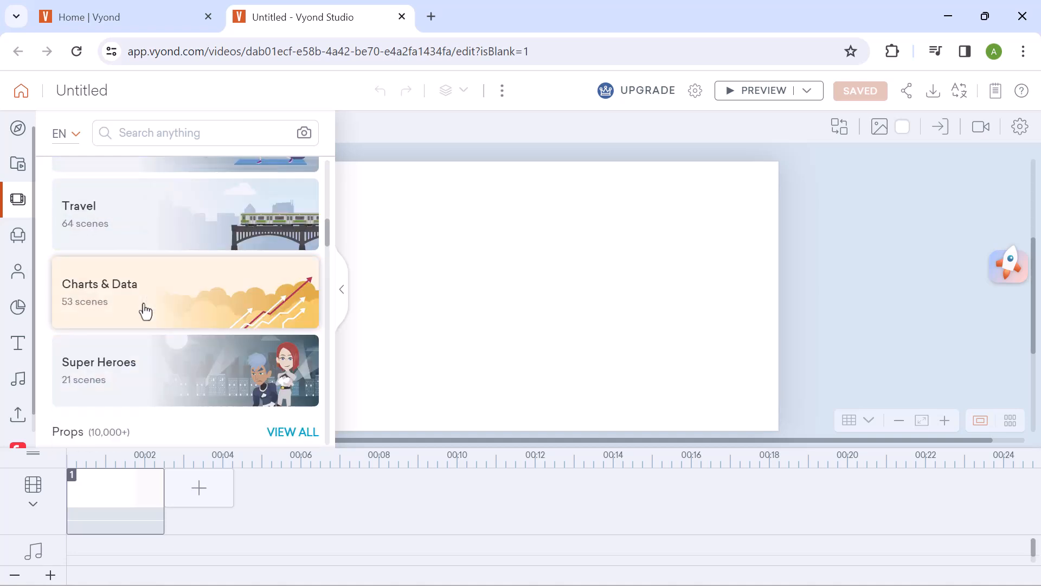
click(17, 236)
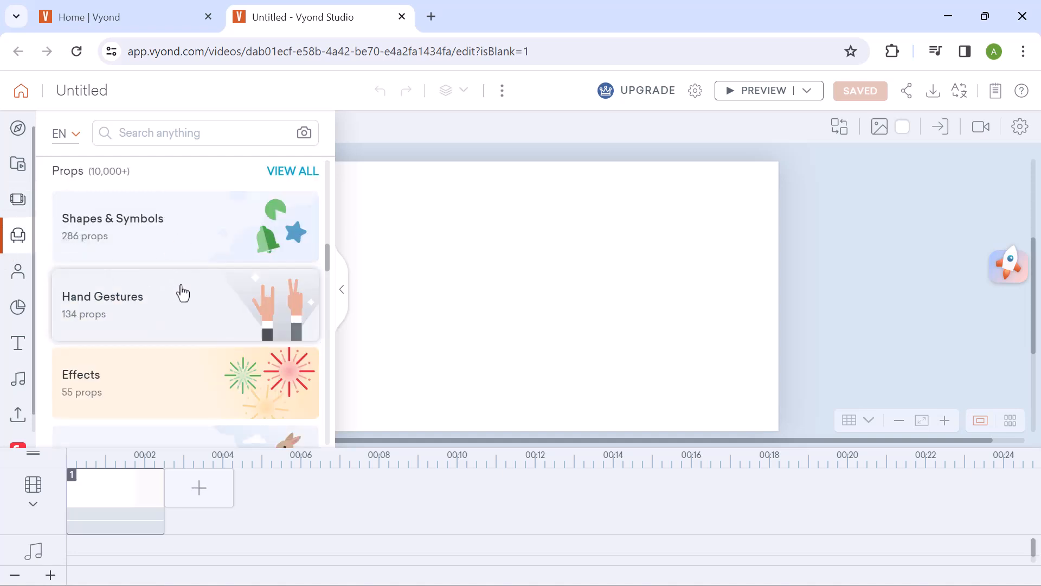
click(18, 271)
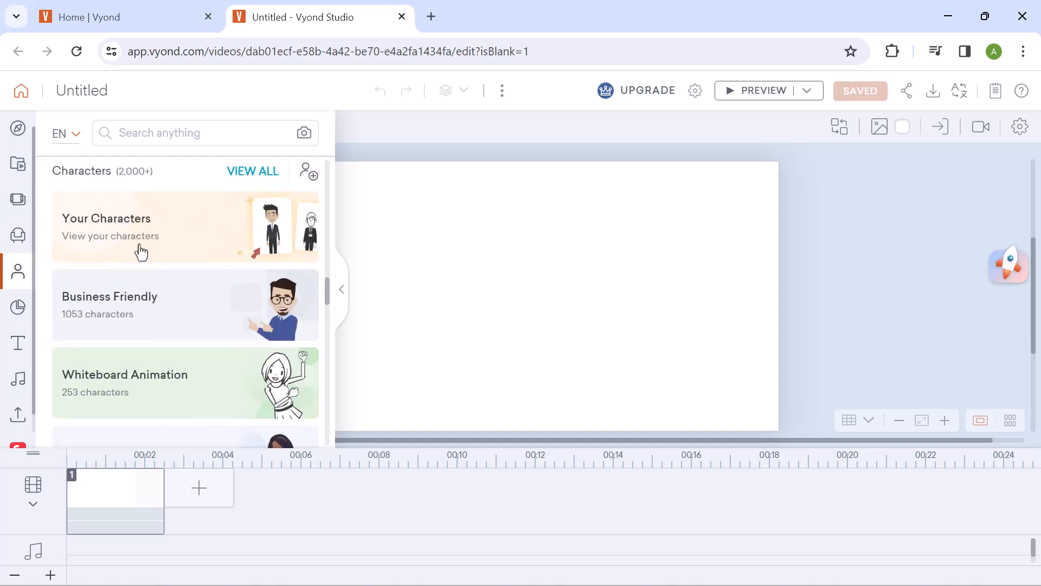
click(18, 307)
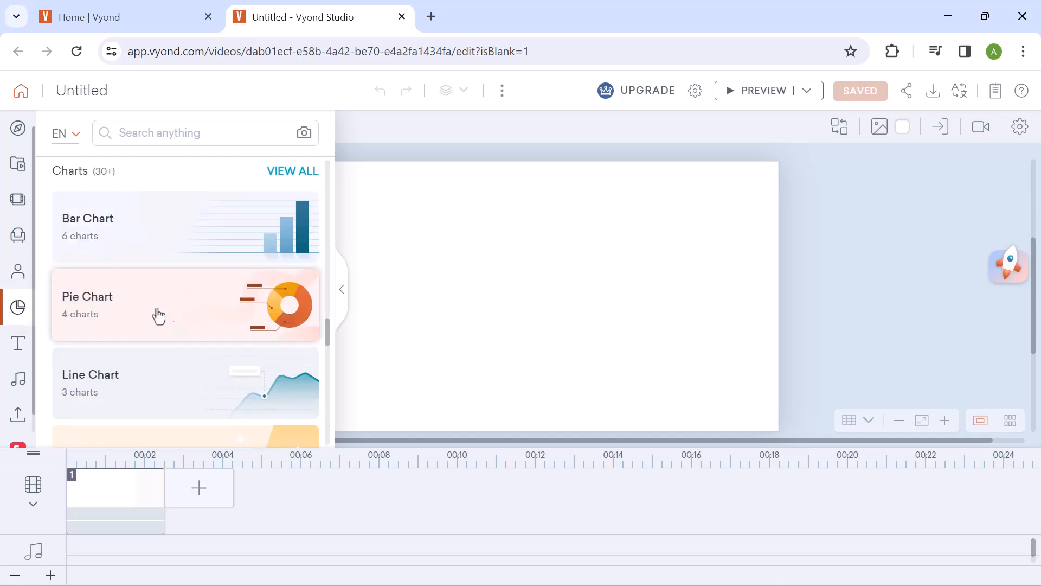
click(17, 343)
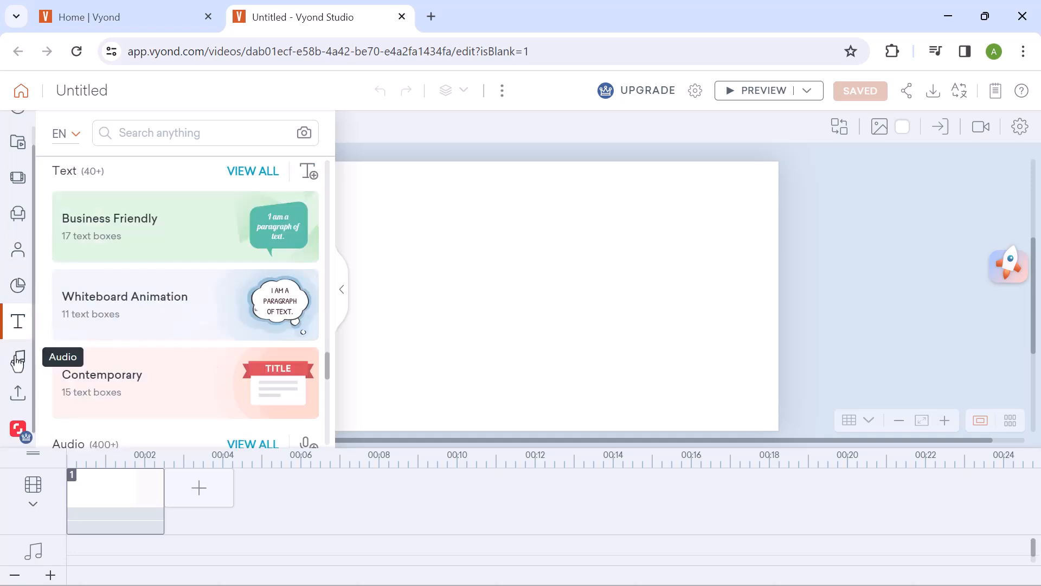
click(18, 362)
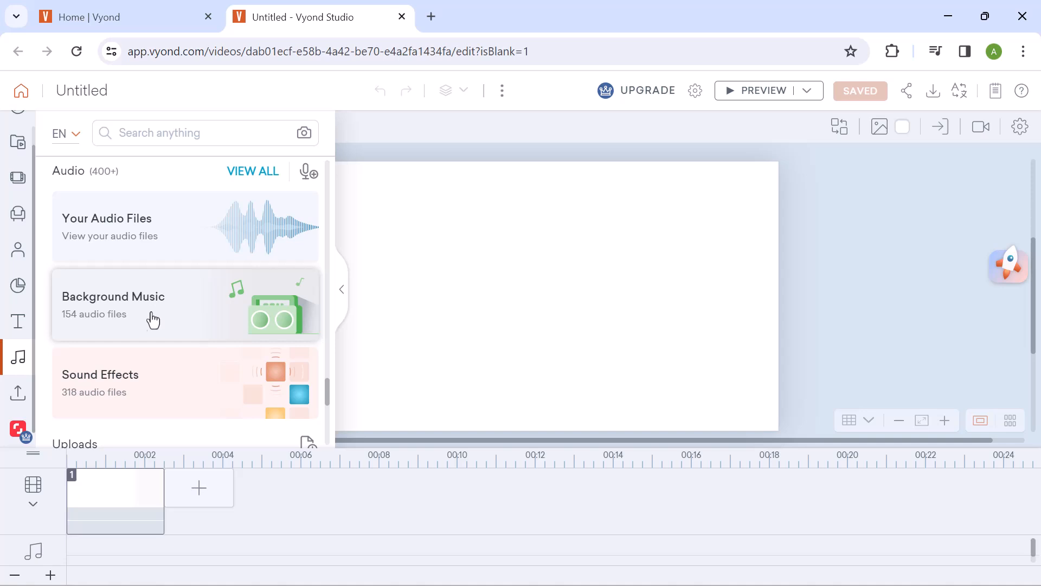
click(19, 400)
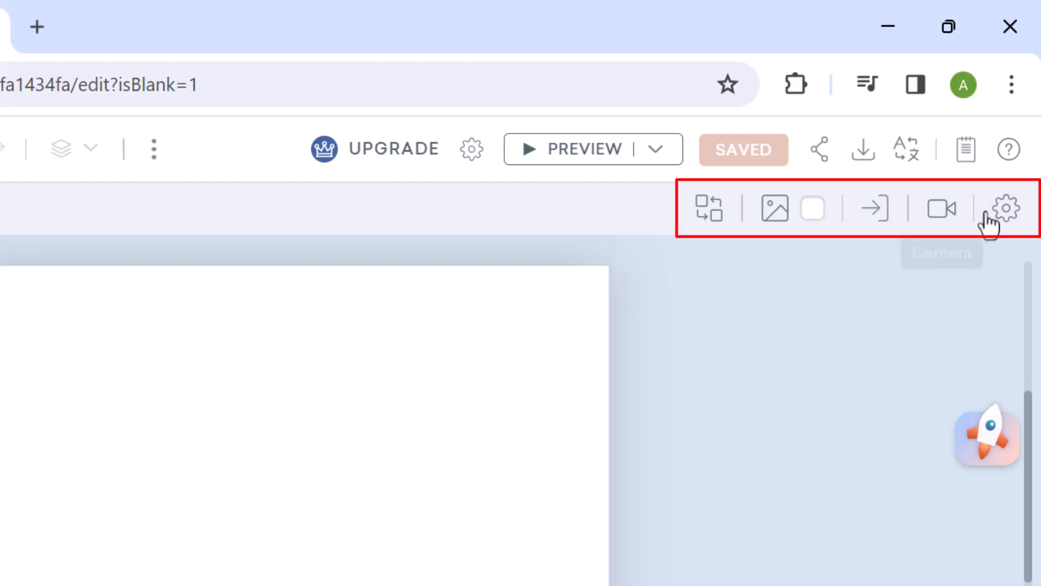
- Check the scene settings and review the Video Settings for captions, language, volume, fade and aspect ratio, closing them without changes
click(998, 217)
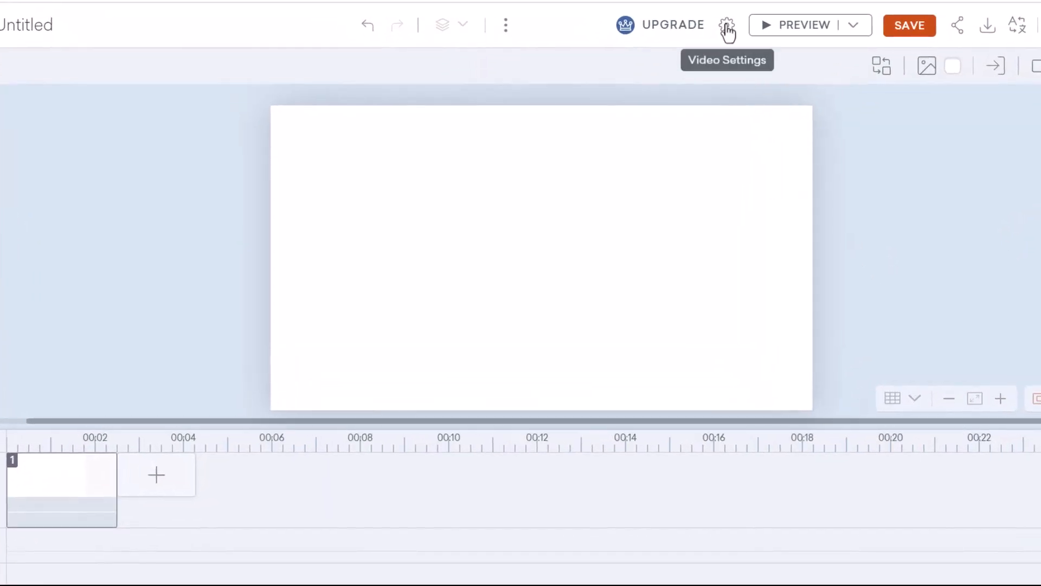
click(727, 27)
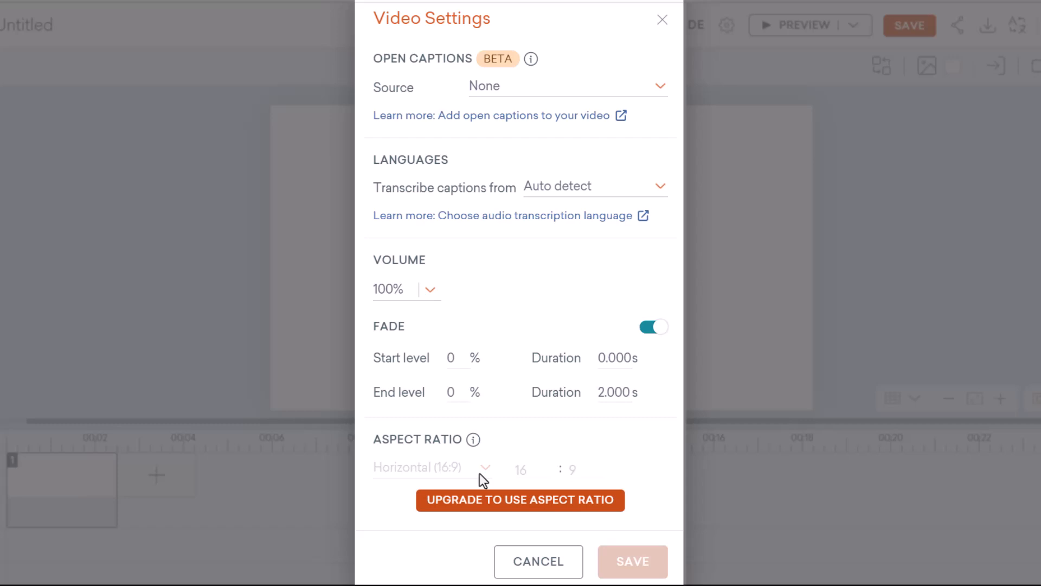
click(661, 24)
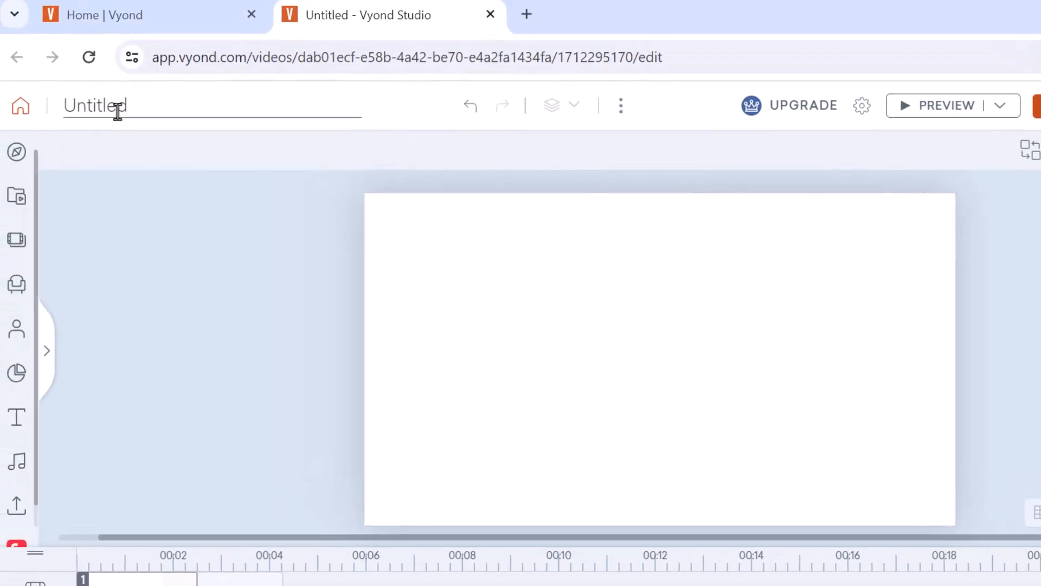
- Rename the untitled video as "Sample Project"
double_click(54, 26)
text(Sa)
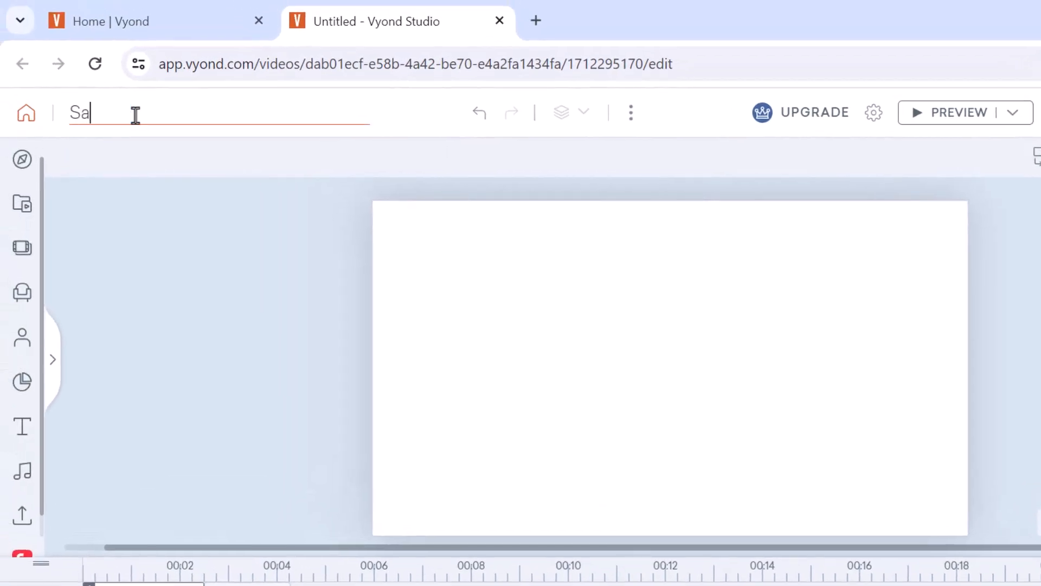
text(mple Project)
key(Return)
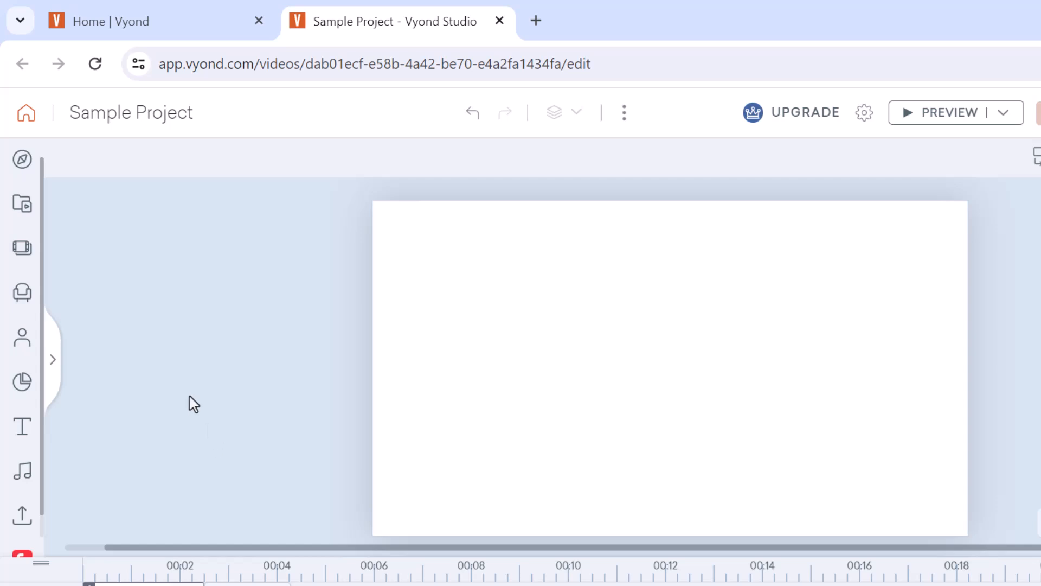
- Add the "Office - Lift" scene from the Office scenes to the video and collapse the asset library
click(23, 247)
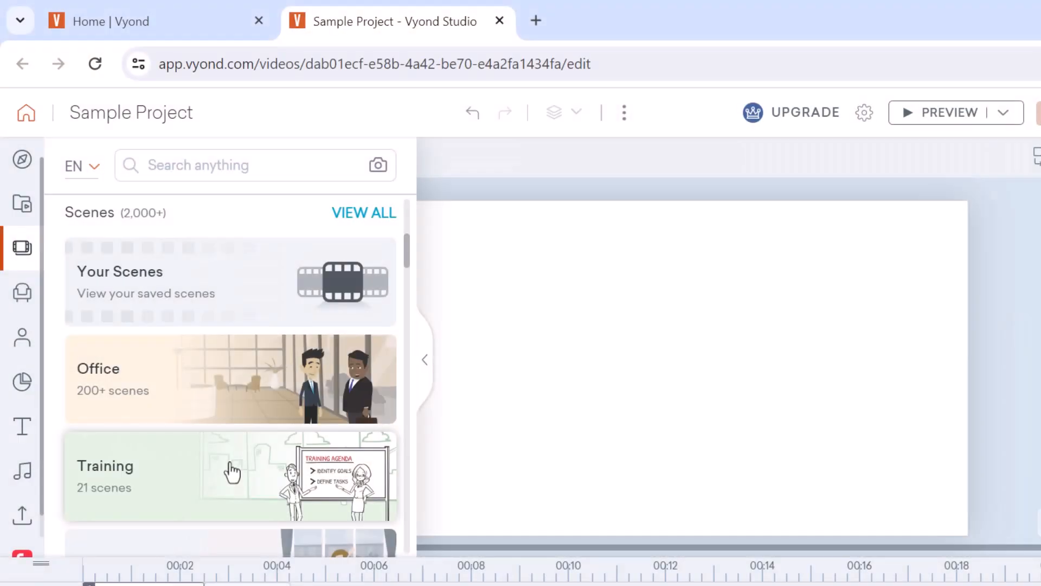
click(164, 395)
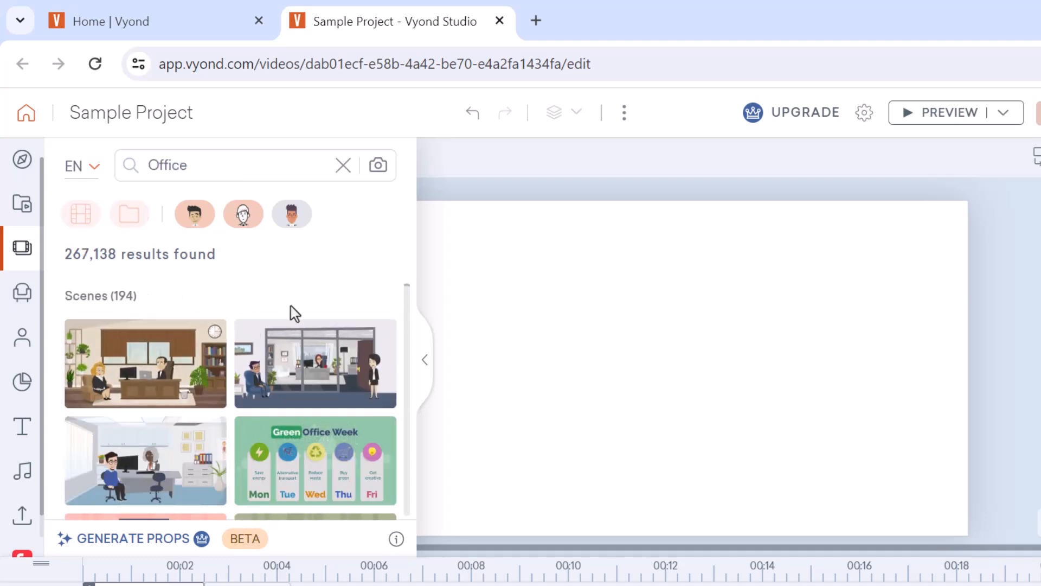
scroll(292, 314, down, 10)
scroll(295, 336, down, 8)
scroll(294, 336, down, 6)
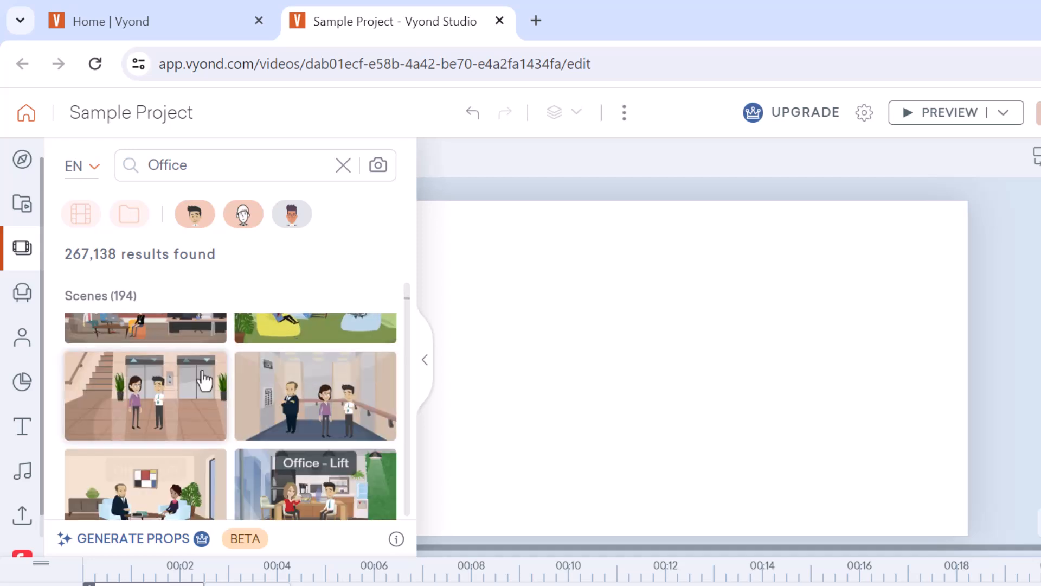
click(168, 414)
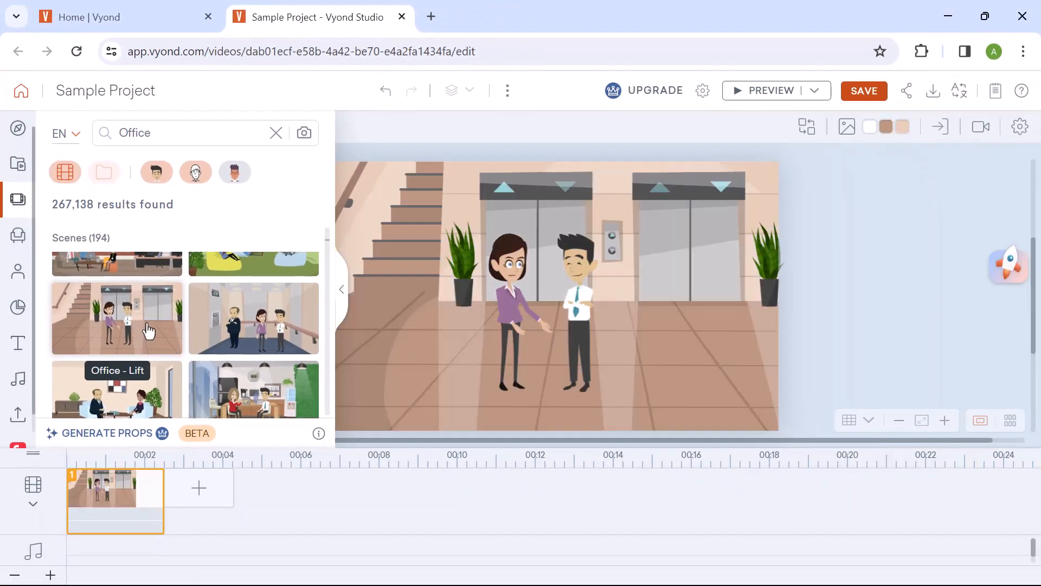
click(341, 289)
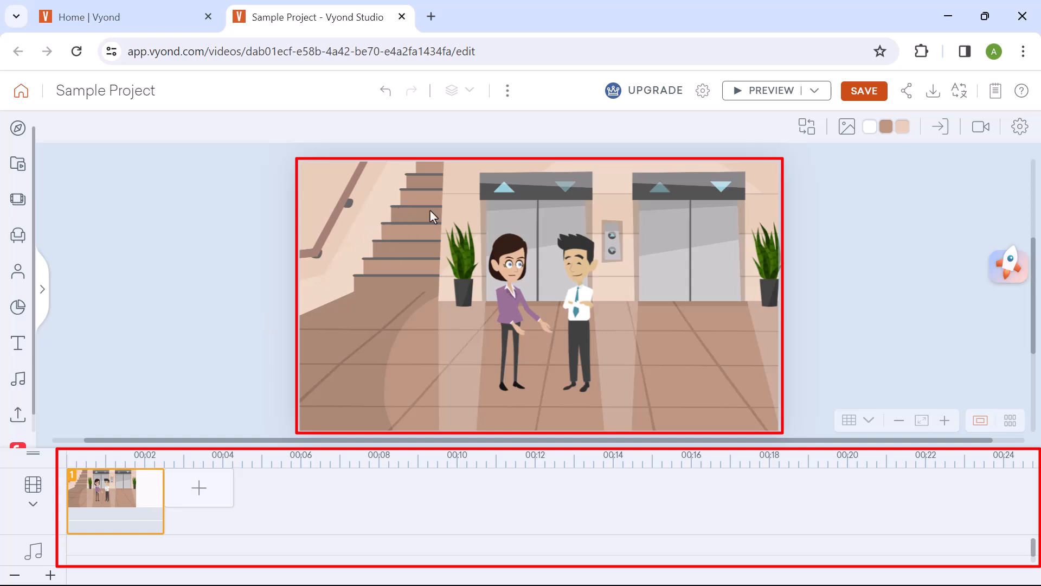
- Replace the scene's Lobby background with the glass-walled Office location found by searching "office", keeping its crop at Fill stage
click(698, 212)
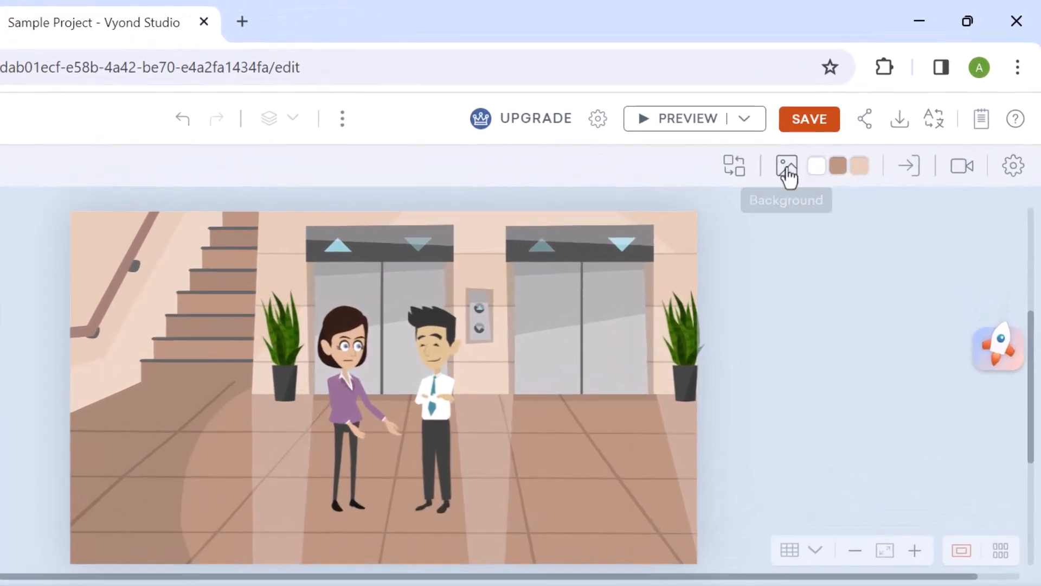
click(788, 171)
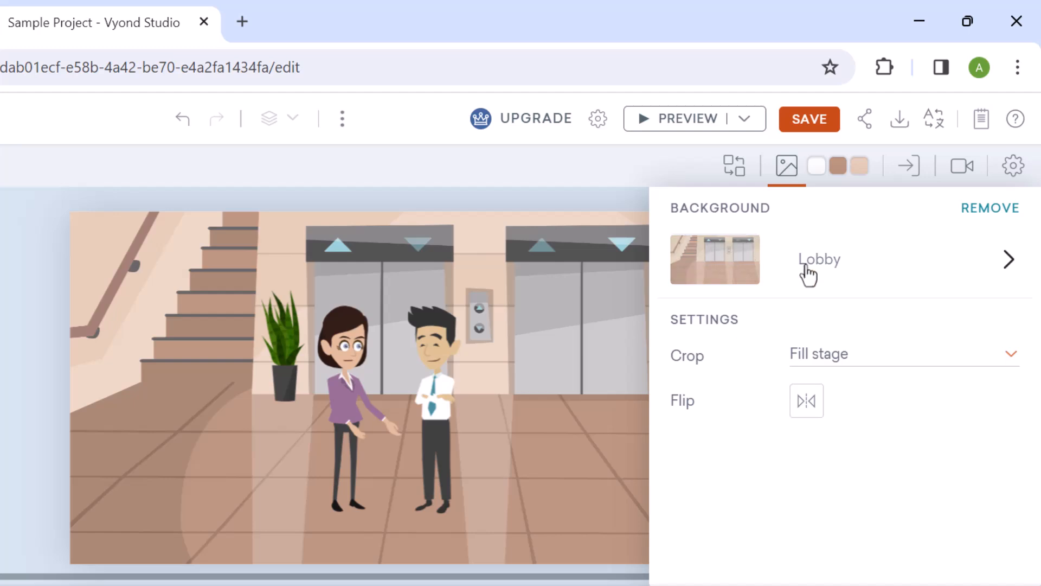
click(853, 274)
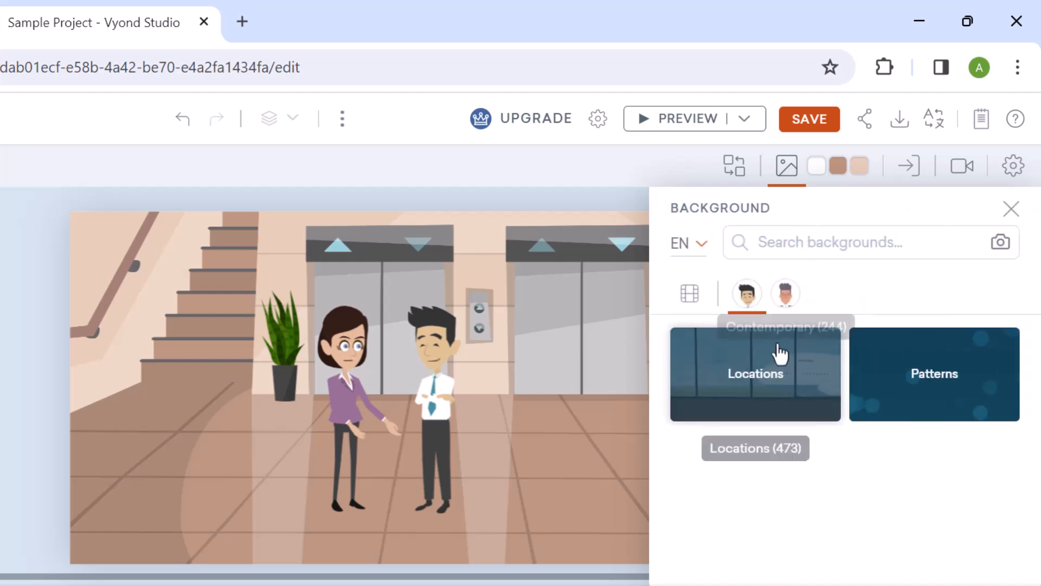
click(750, 373)
click(799, 242)
text(office)
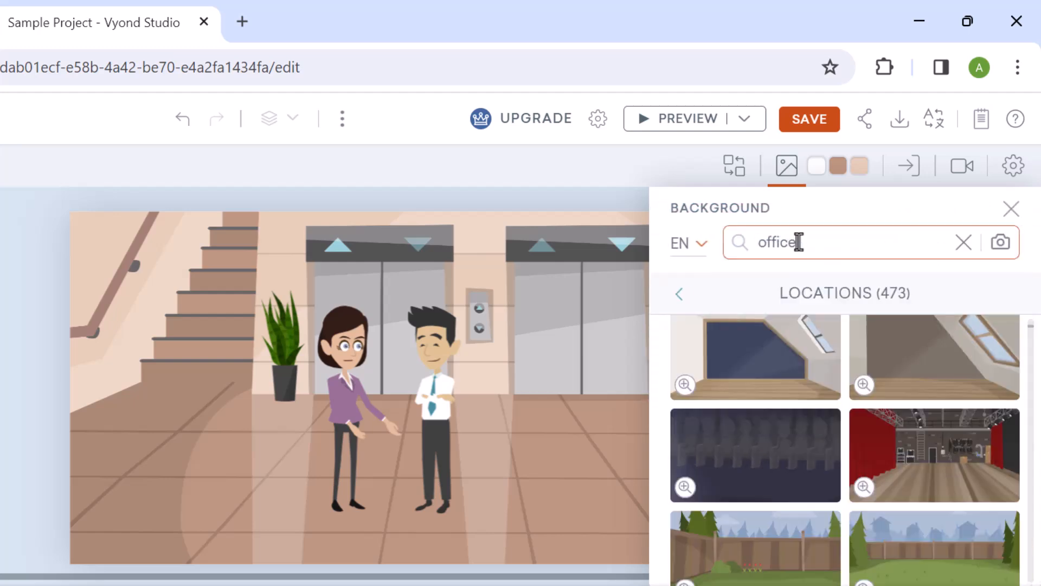
key(Return)
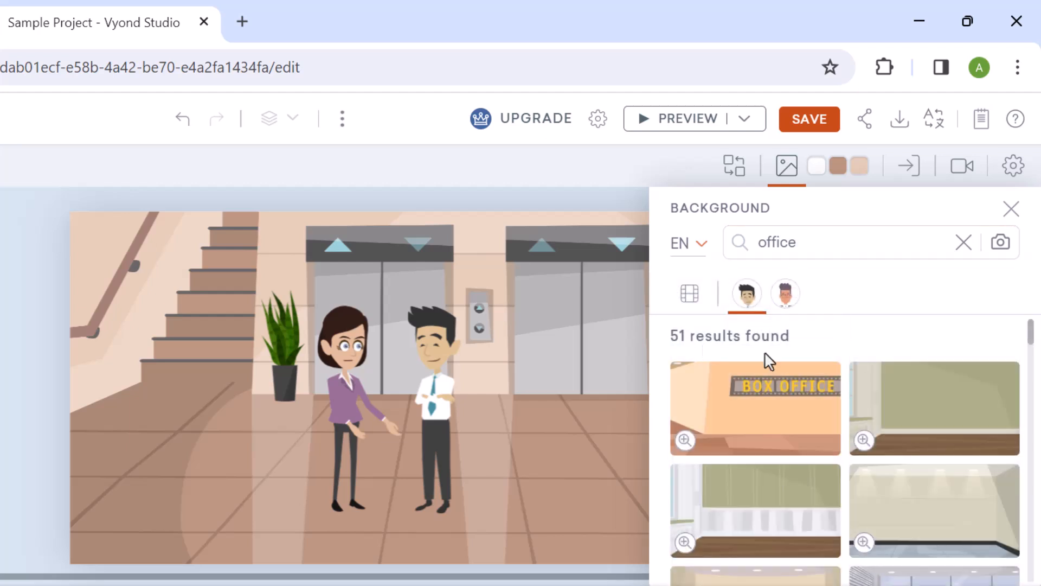
scroll(890, 411, down, 7)
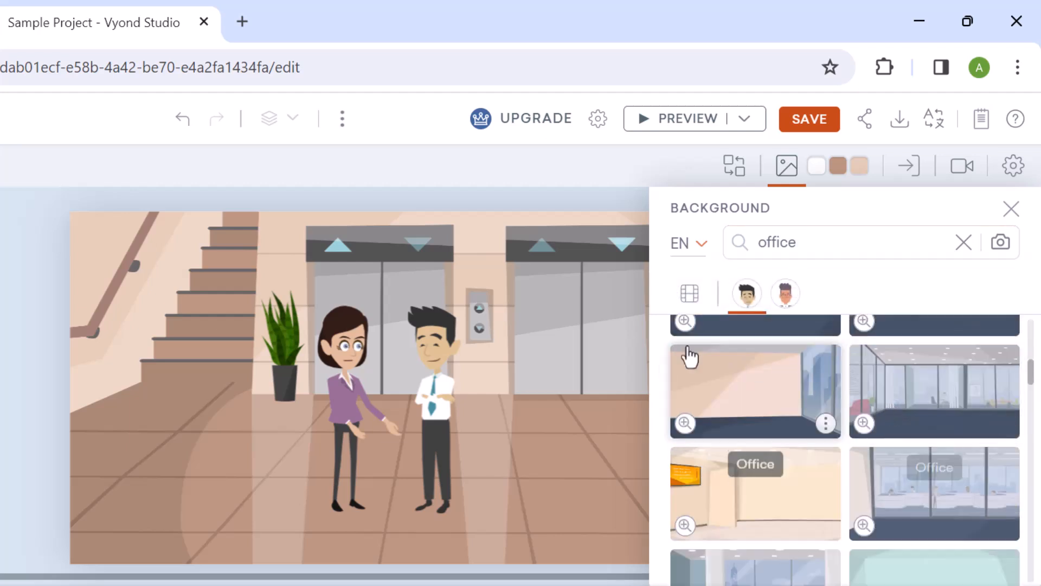
click(920, 395)
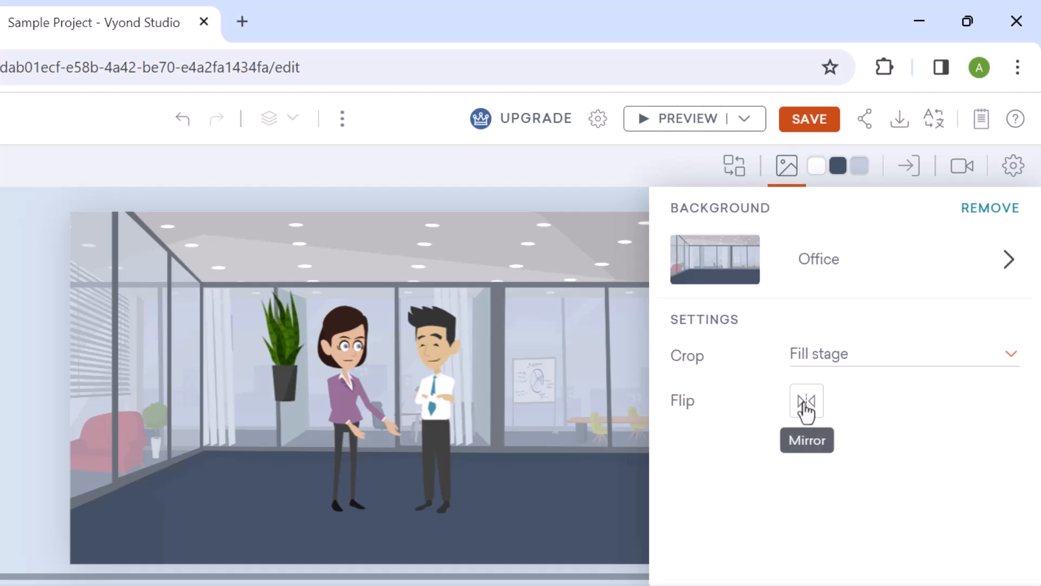
click(847, 372)
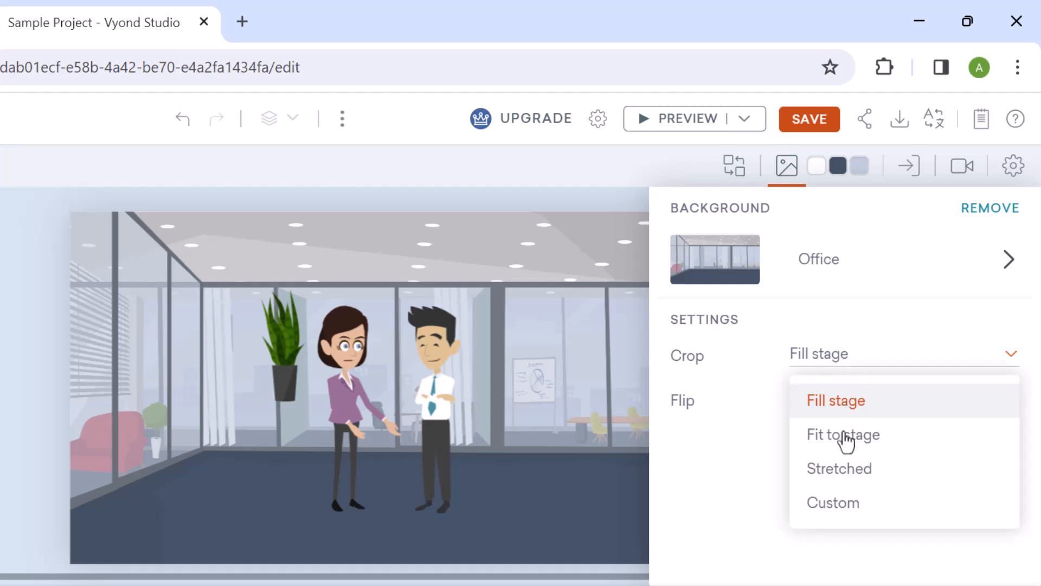
click(749, 435)
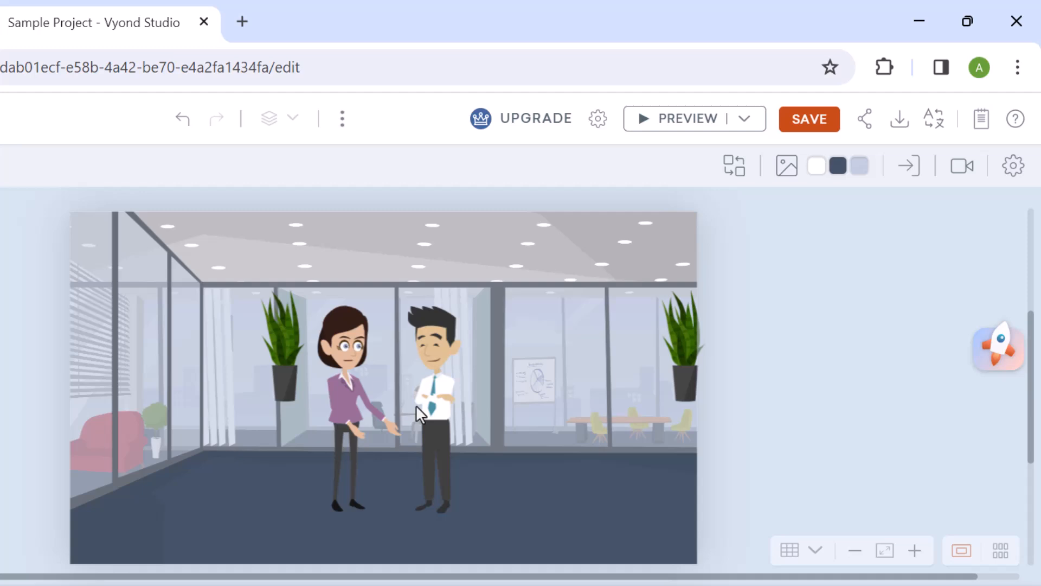
- Start text-to-speech dialog for the woman, greeting her colleague by name and adding "I think we need to adjust our project timeline."
click(341, 337)
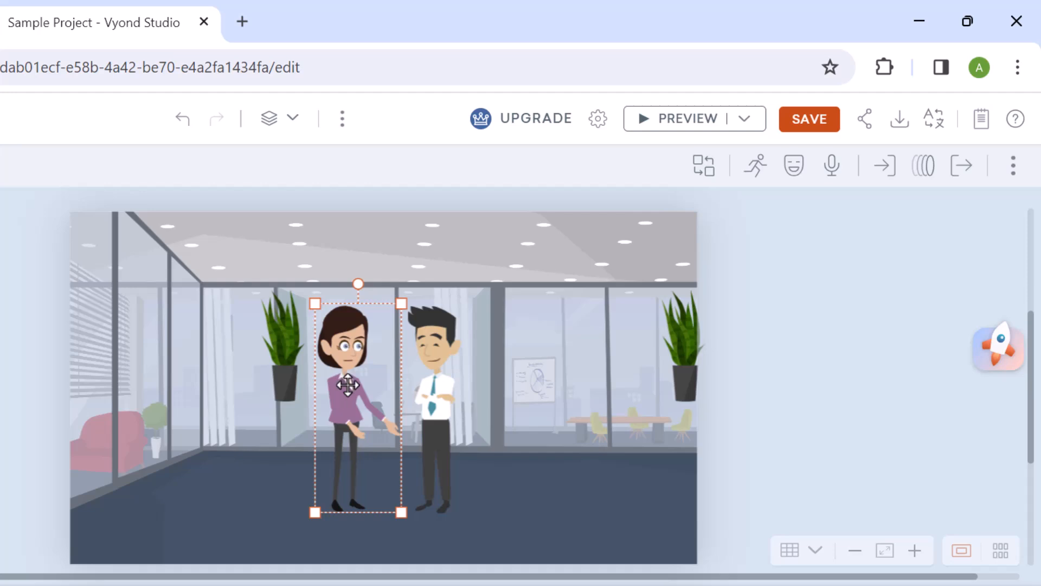
click(832, 168)
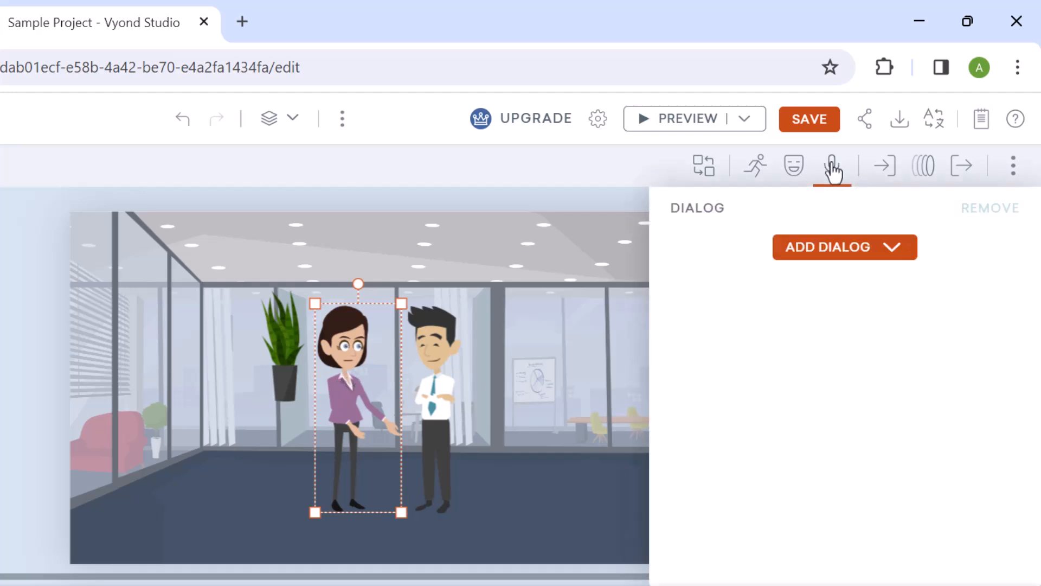
click(896, 253)
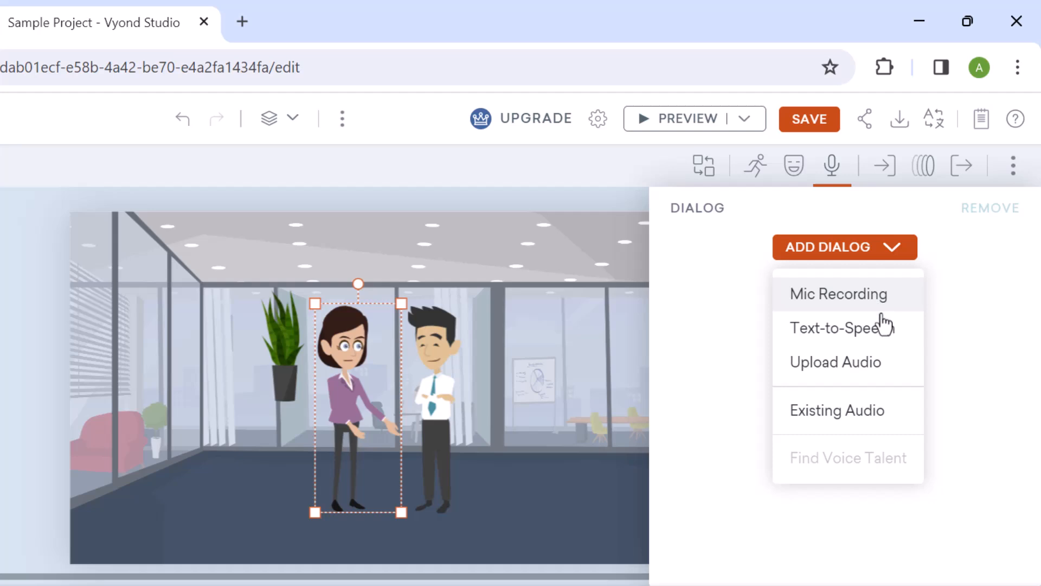
click(882, 338)
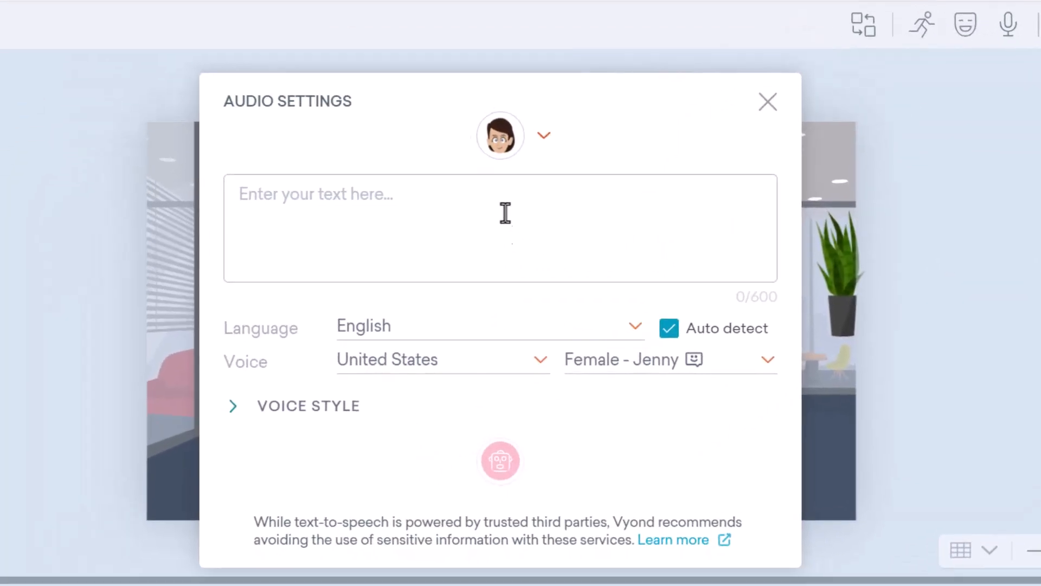
click(541, 141)
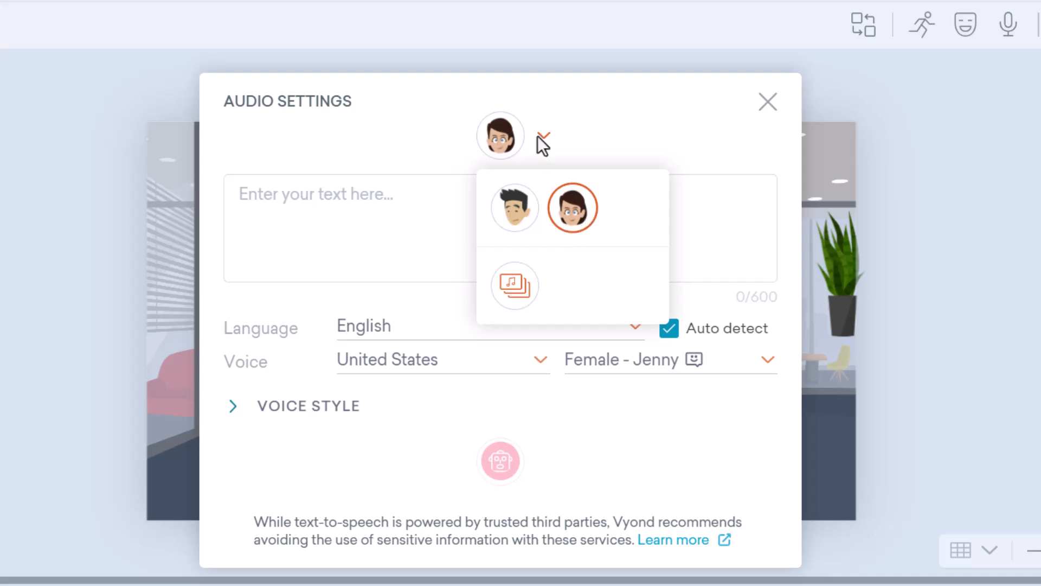
click(548, 133)
click(423, 220)
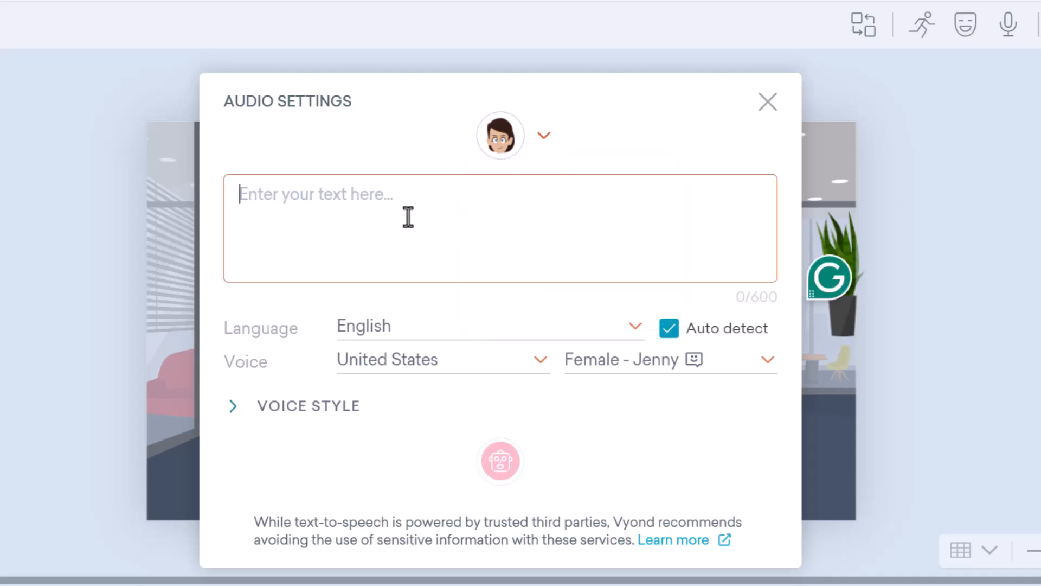
text(Hey Tomas, I think we need to adjust our project timeline.)
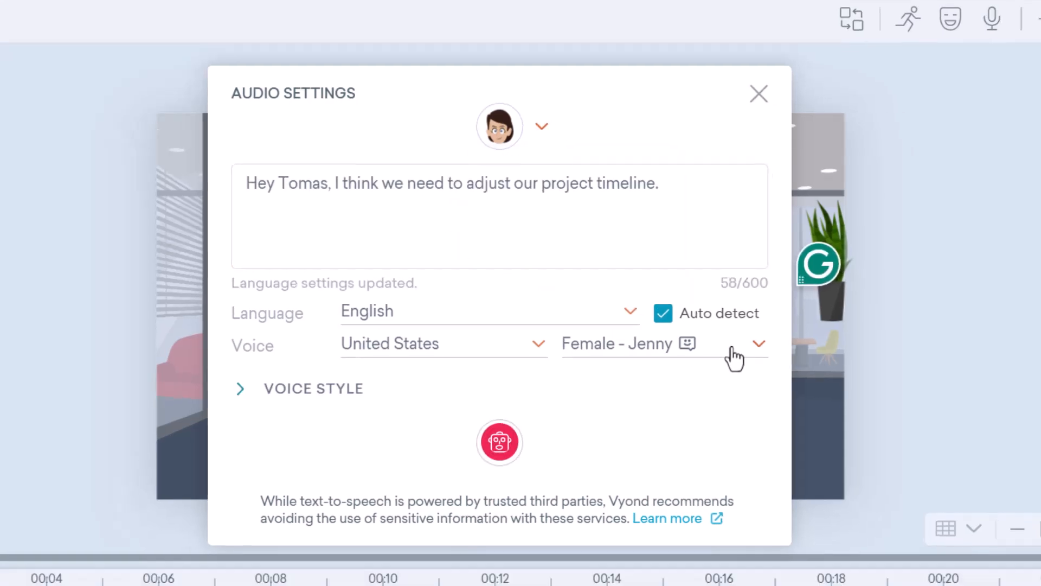
- Review the available voices and the tone, speed and pitch options for the woman's dialog, leaving them unchanged
click(735, 358)
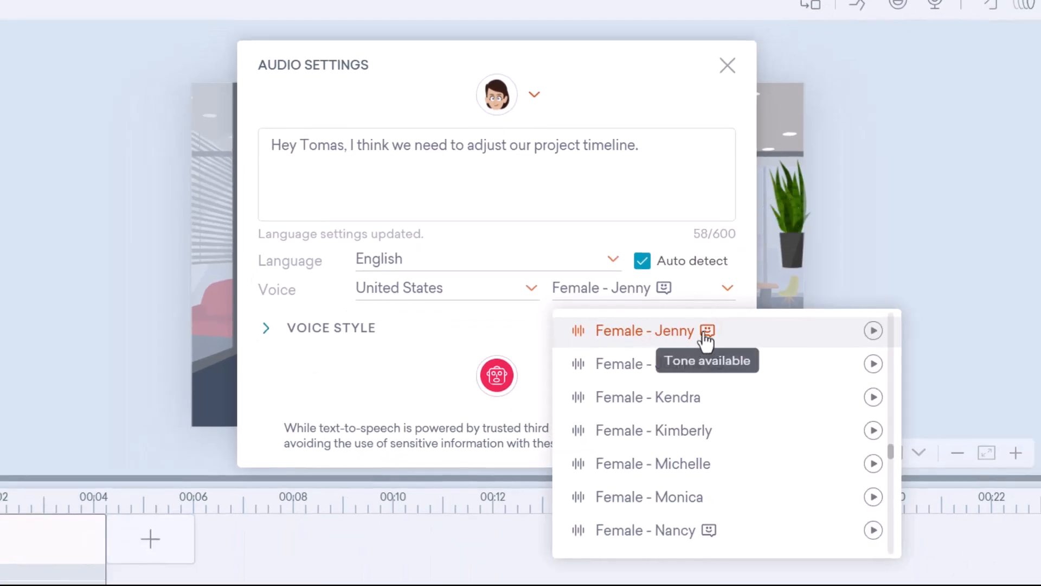
scroll(735, 424, down, 15)
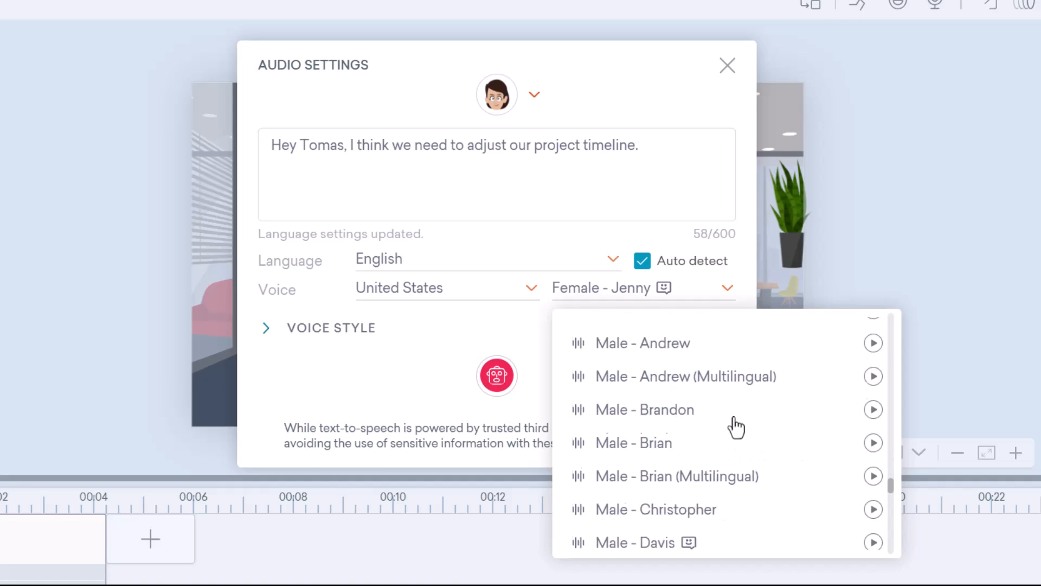
scroll(736, 427, up, 15)
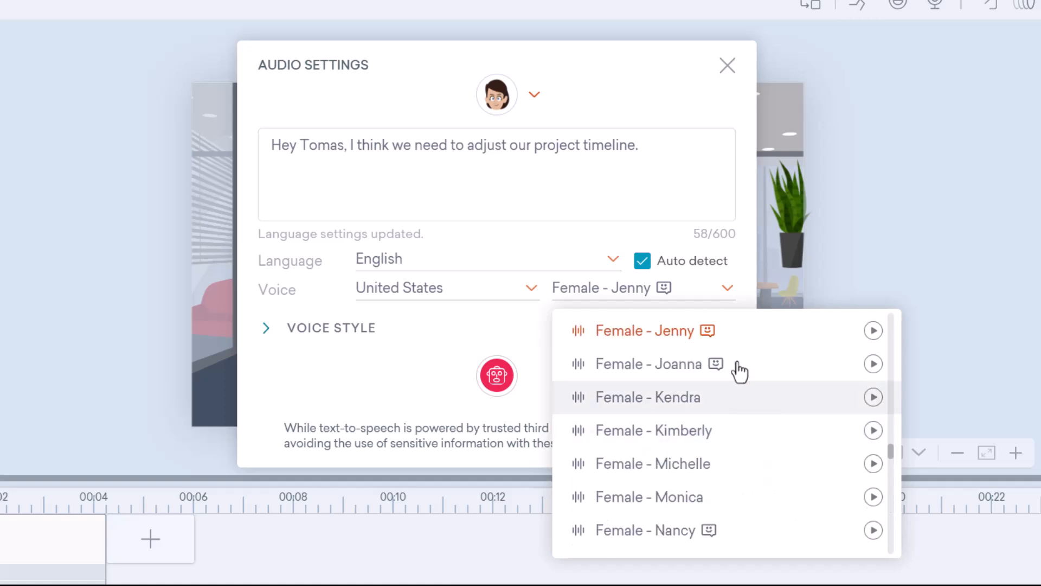
click(523, 326)
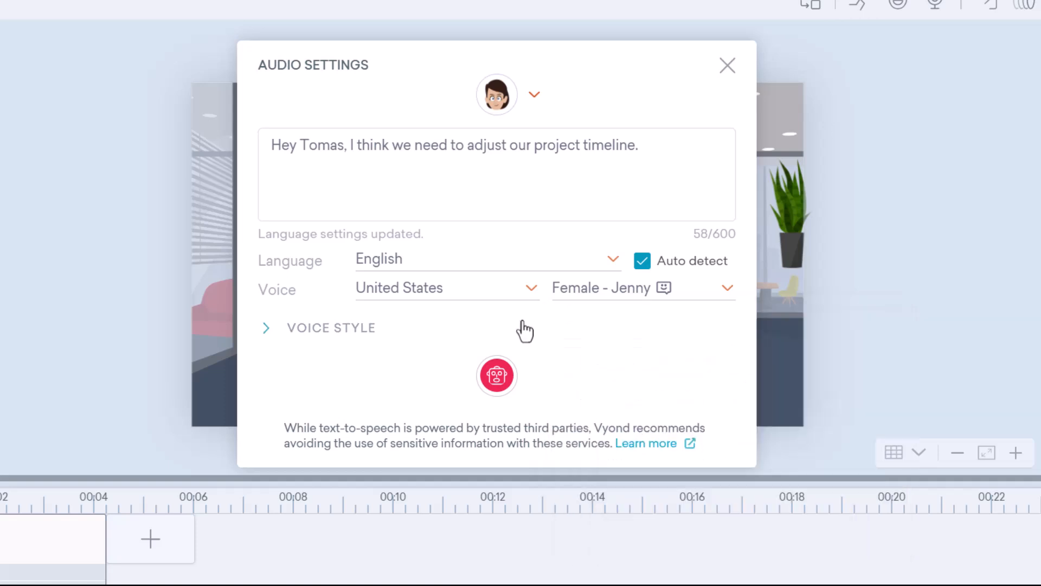
click(300, 329)
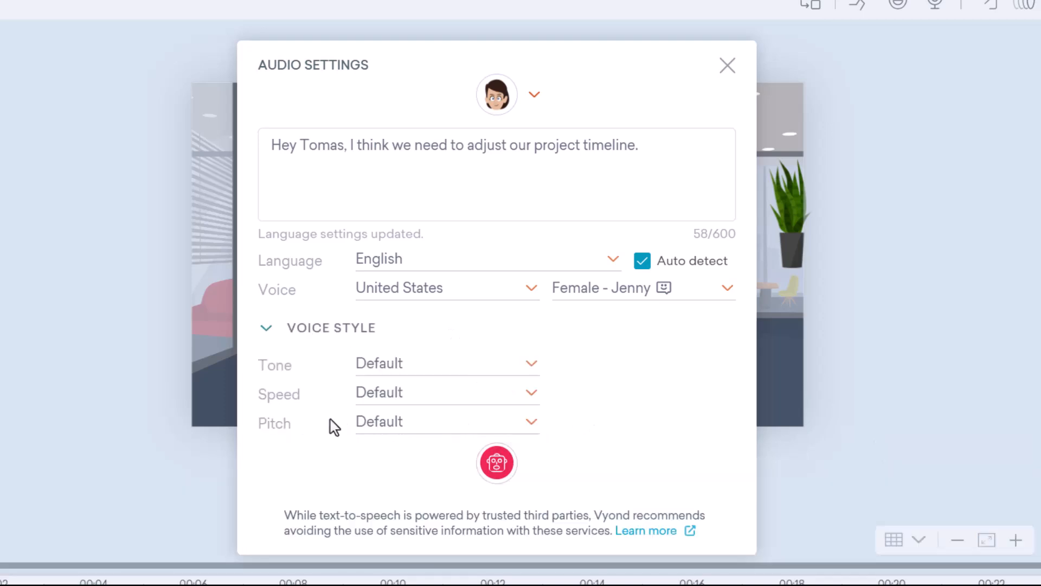
click(413, 372)
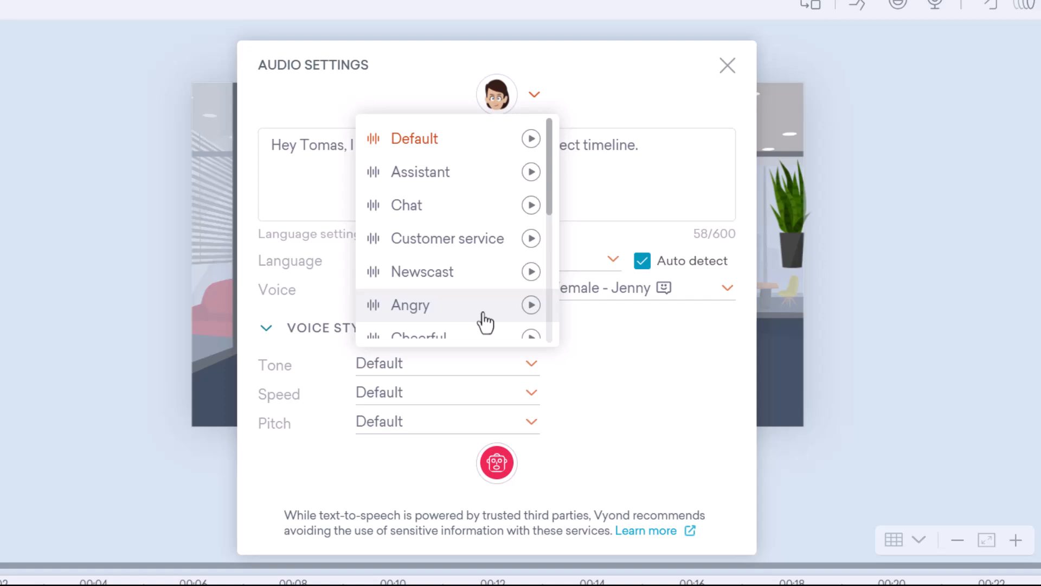
click(453, 398)
click(458, 402)
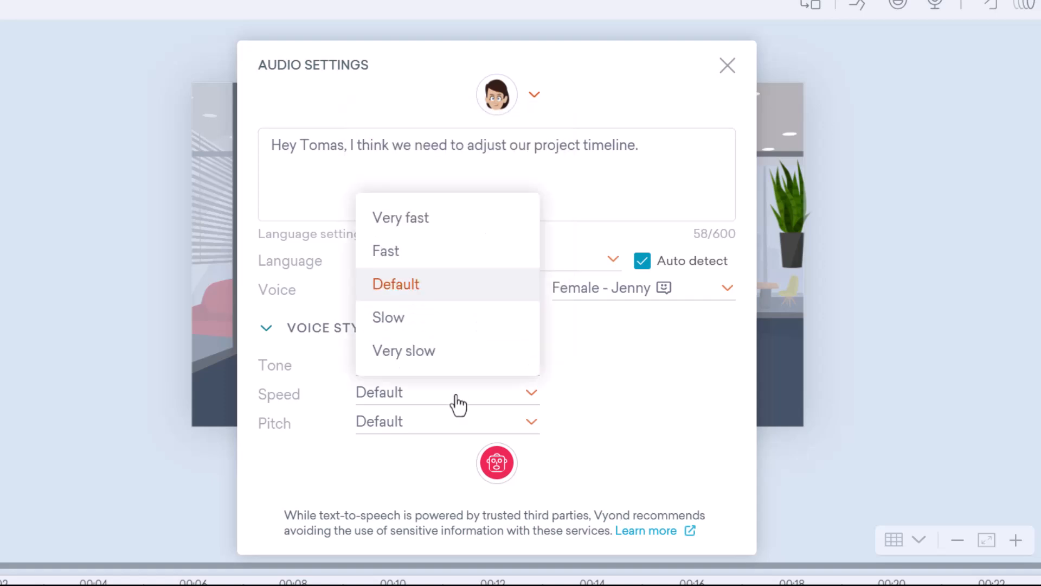
click(464, 432)
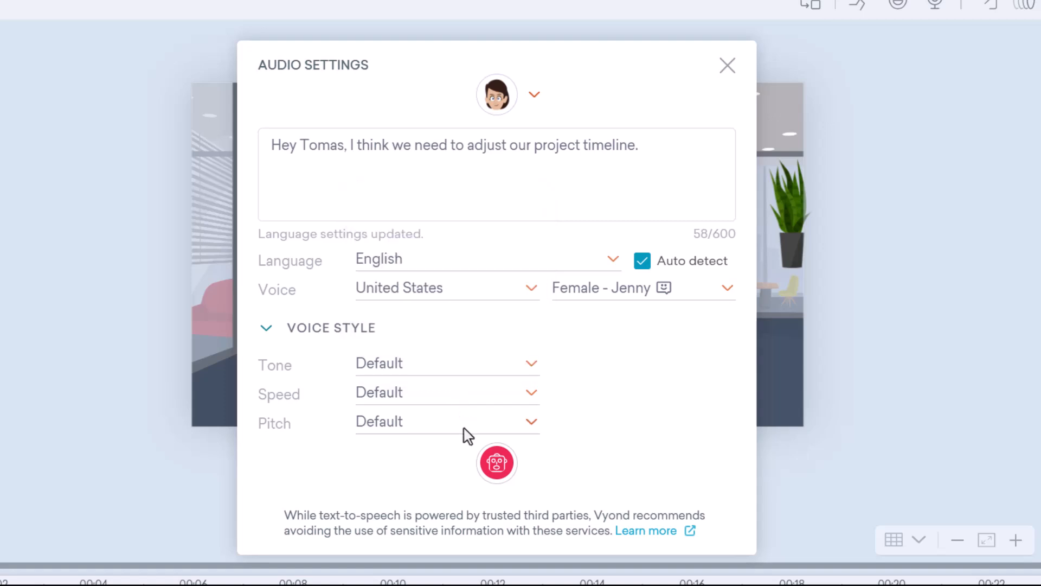
click(465, 433)
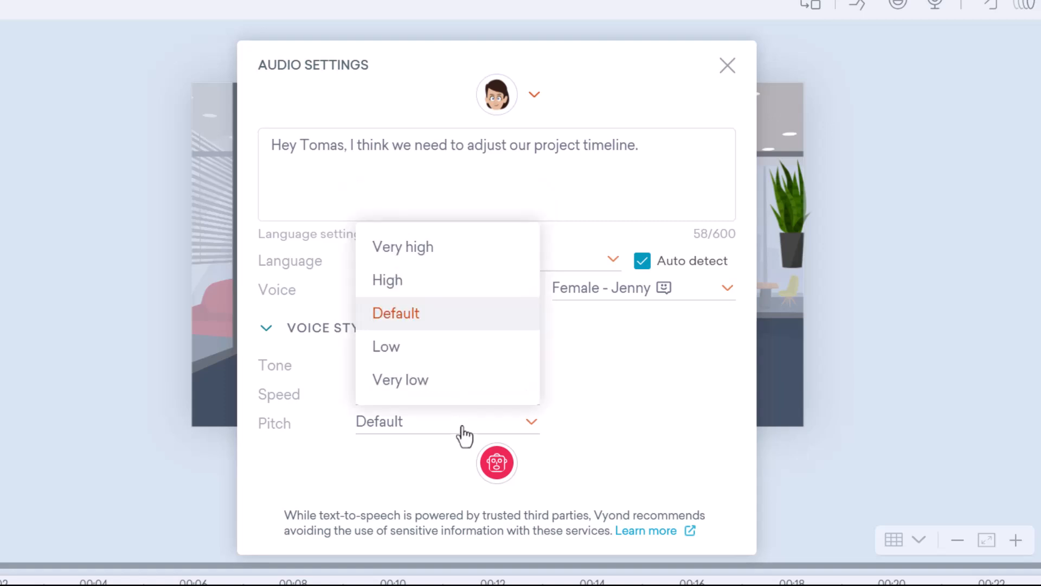
click(618, 437)
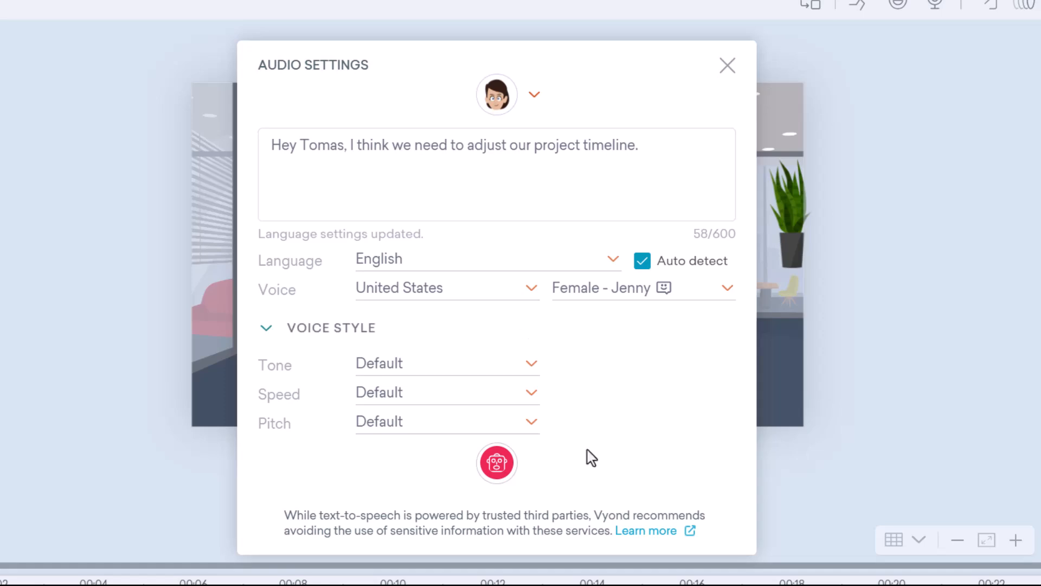
- Generate the woman's dialog audio with the Female - Jenny voice and preview the video
click(497, 465)
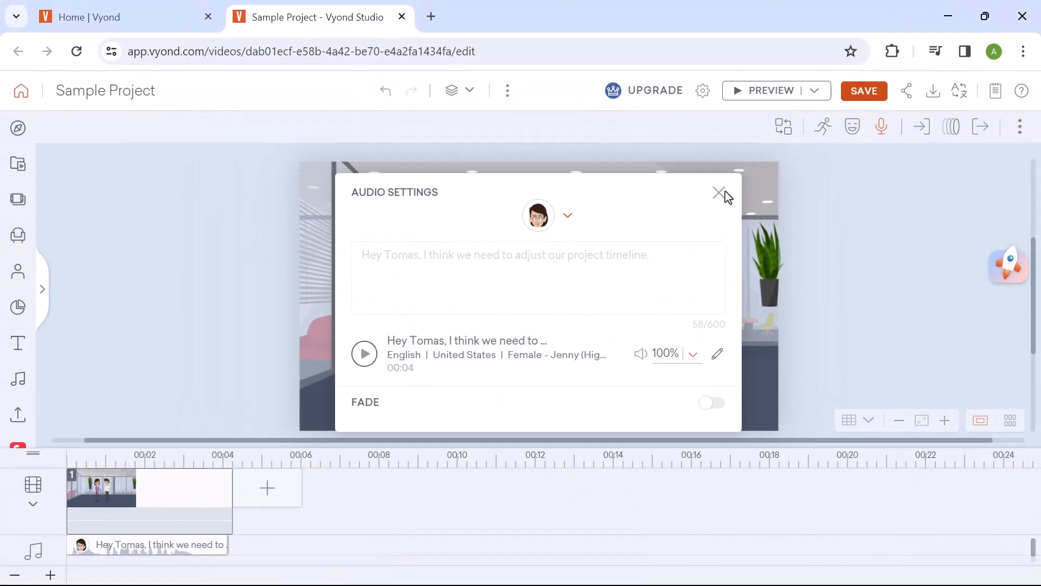
click(718, 193)
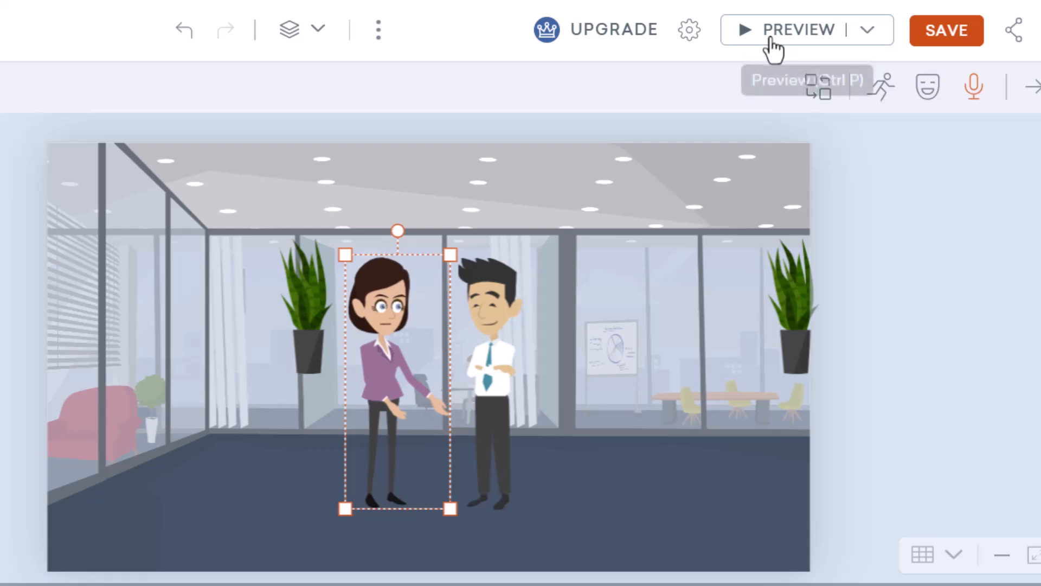
click(773, 49)
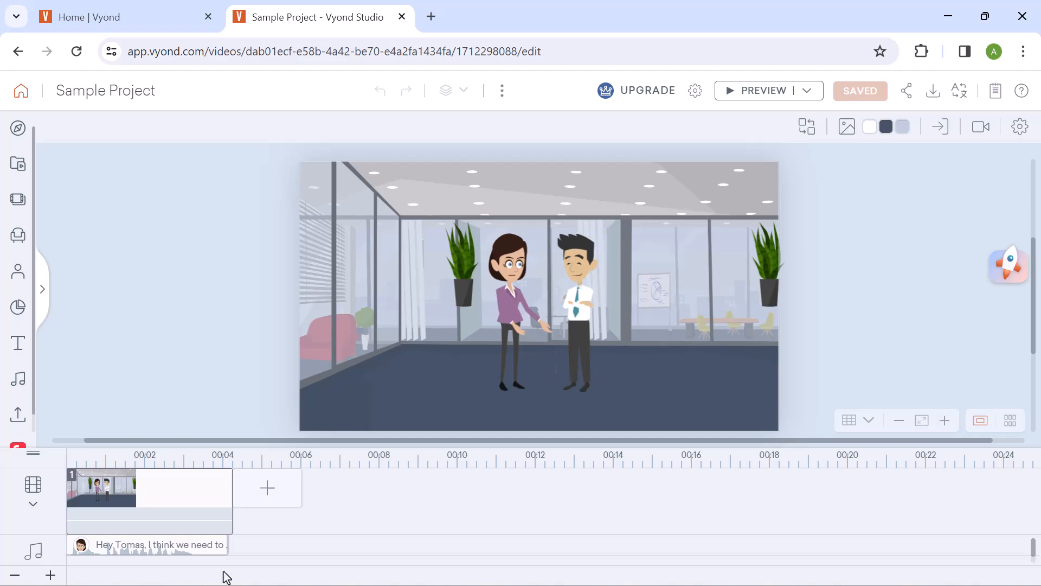
- Add a second scene that continues from scene 1
click(184, 509)
right_click(184, 503)
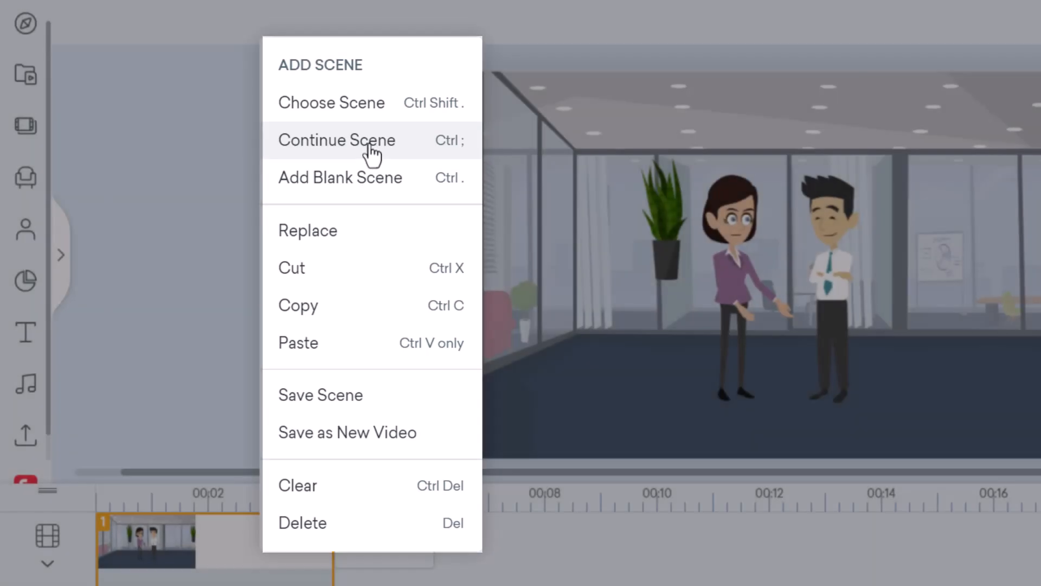
click(372, 155)
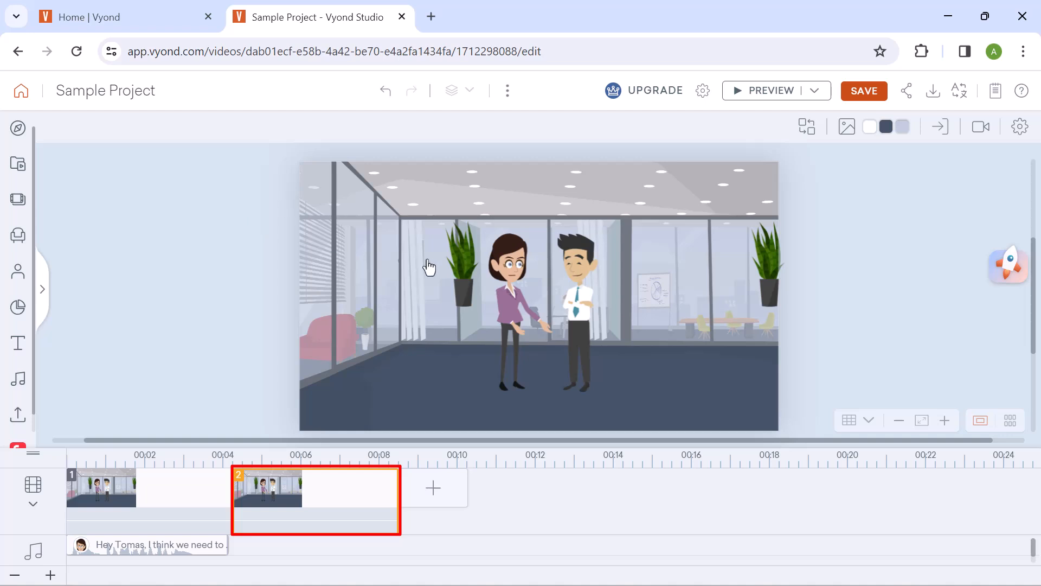
- Change the woman's action in scene 2 to the standing Nodding action found by searching "listening", previewing it first
click(500, 278)
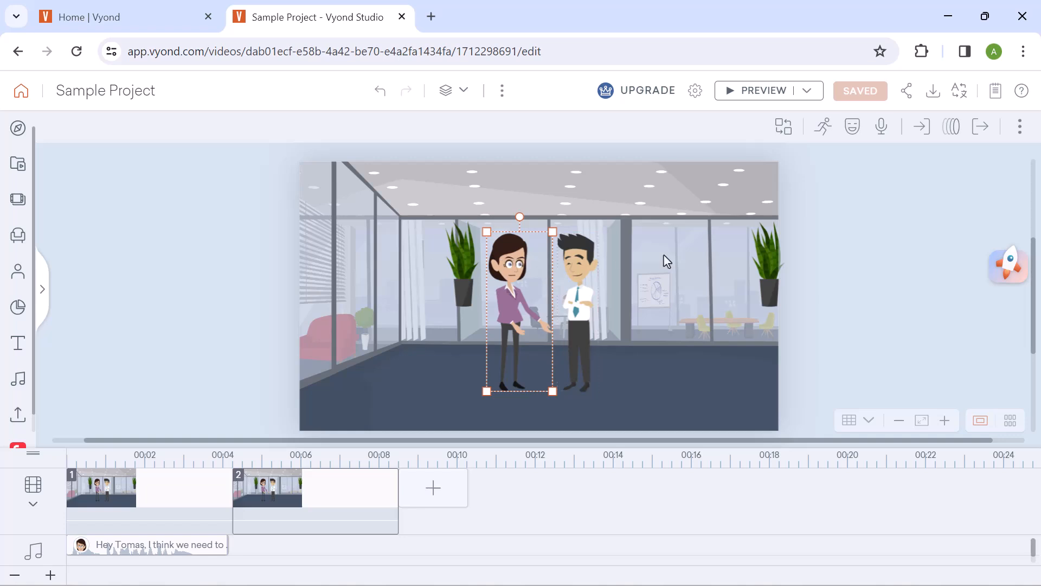
click(824, 127)
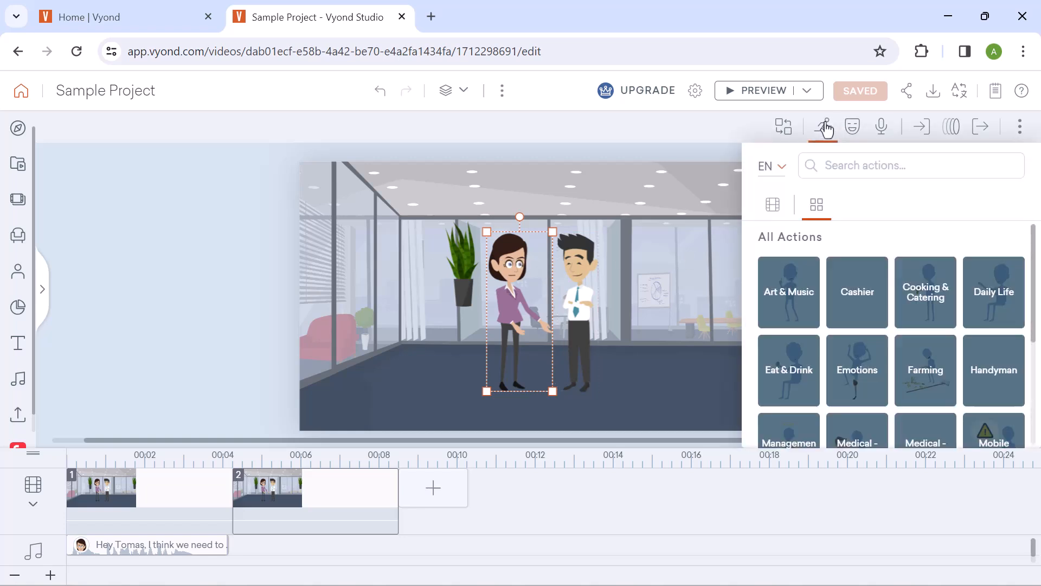
click(855, 165)
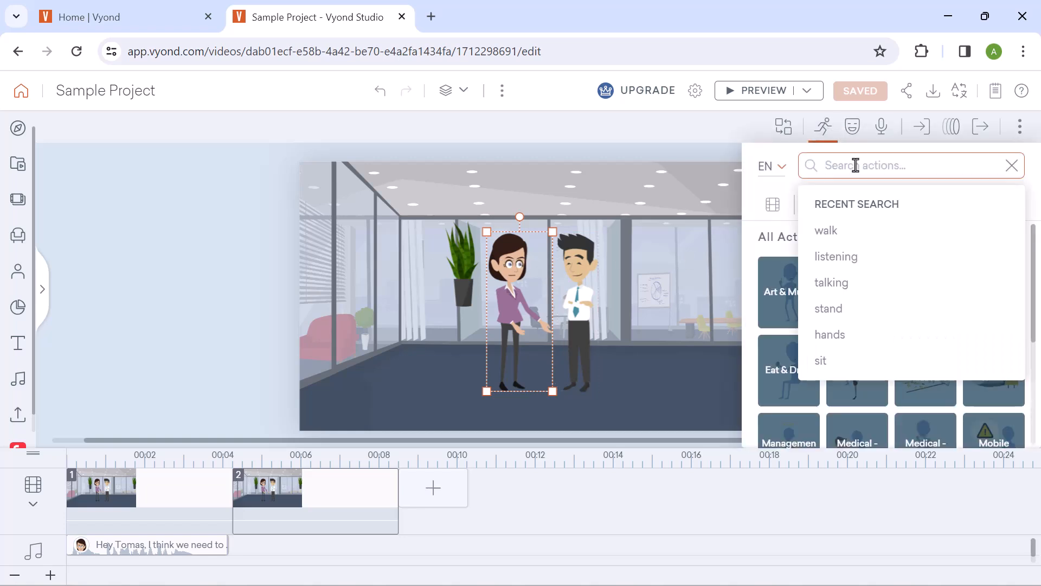
click(830, 259)
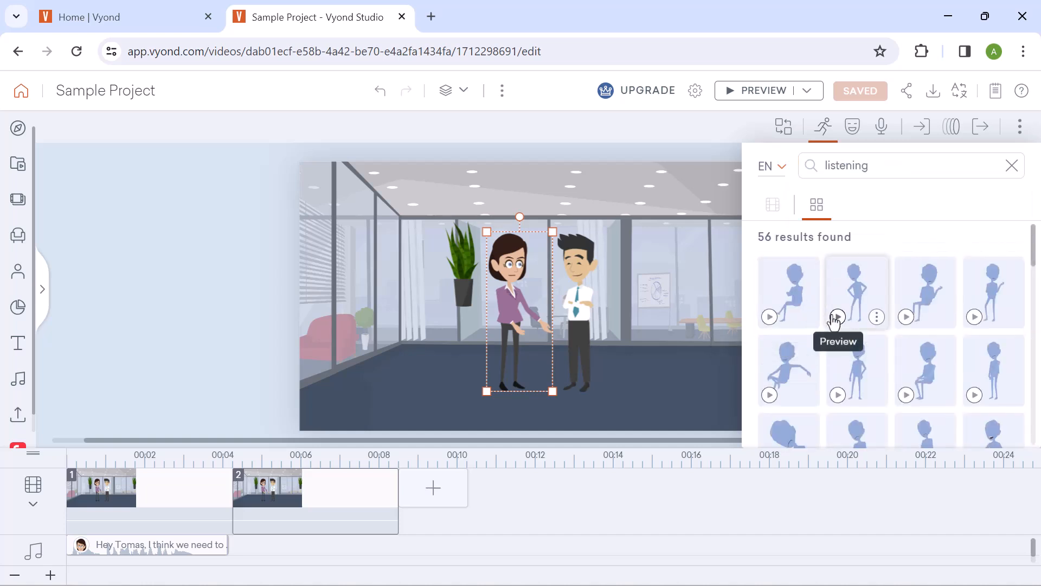
scroll(834, 322, down, 2)
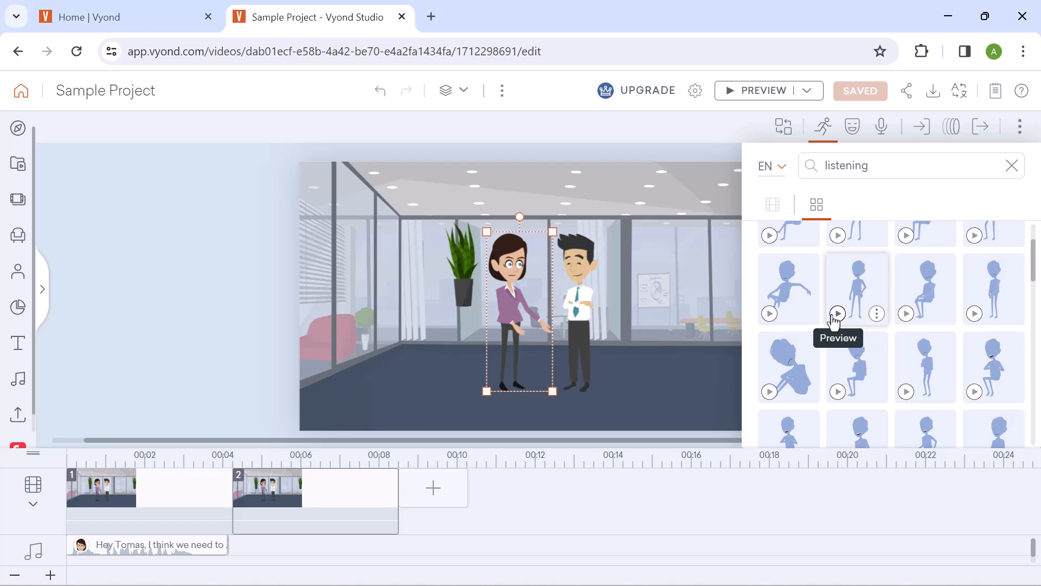
scroll(834, 321, down, 5)
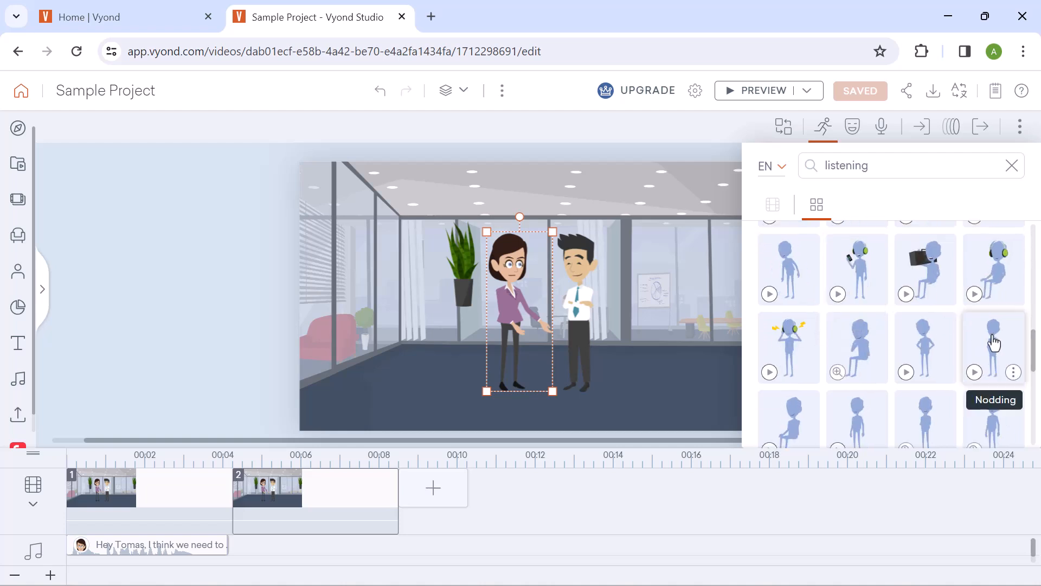
click(975, 372)
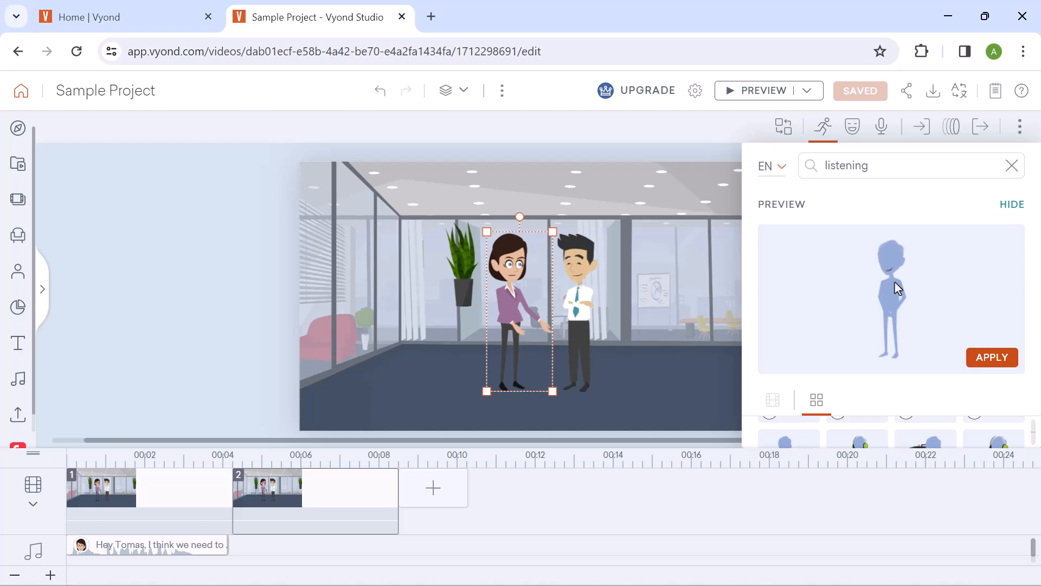
click(997, 356)
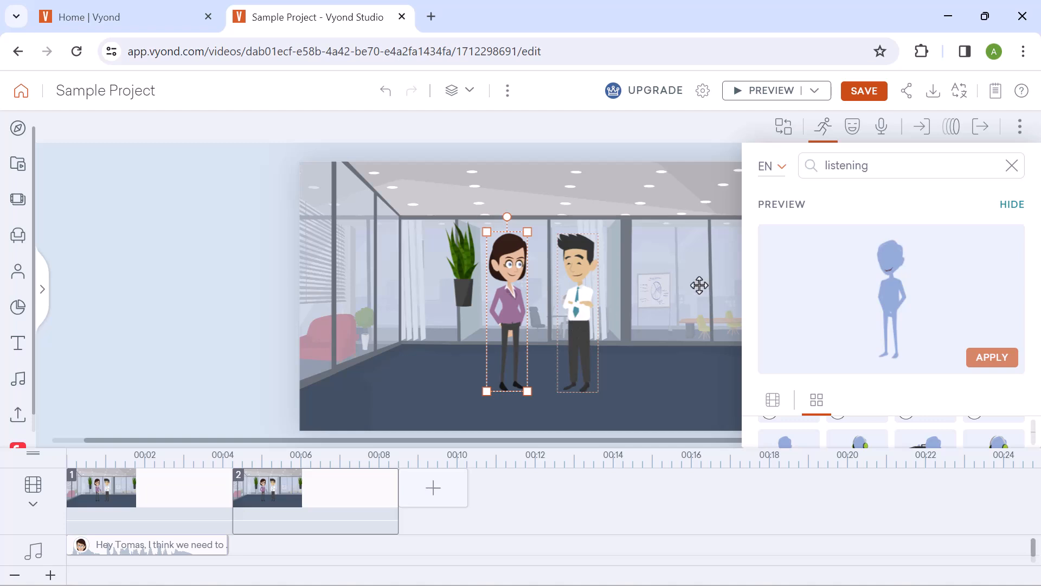
click(1009, 211)
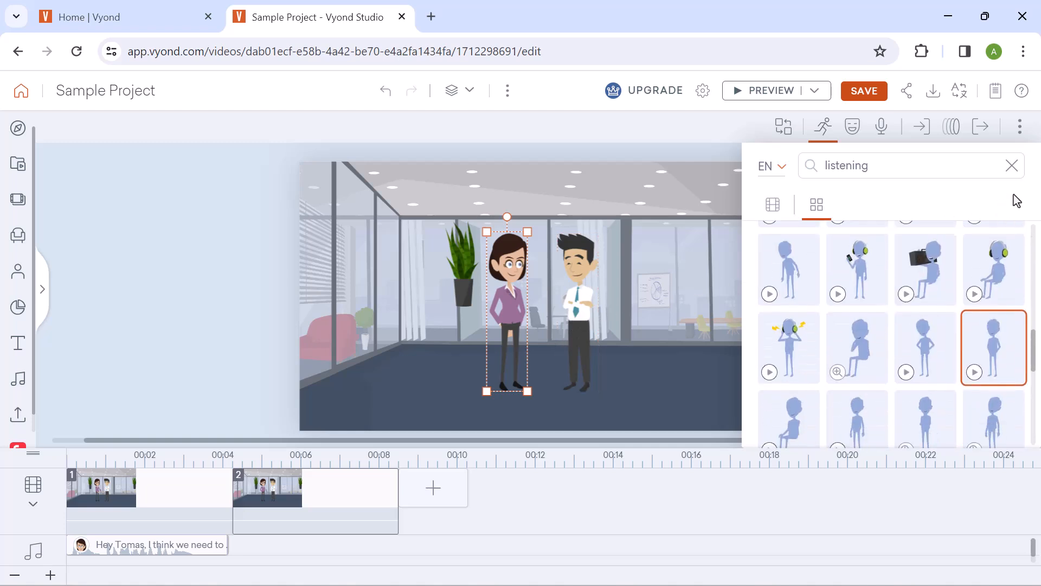
click(683, 244)
- Enter "Yeah, you're right. Let's talk about it over coffee." as the man's text-to-speech dialog in scene 2 and choose the Male - Jason voice
click(578, 310)
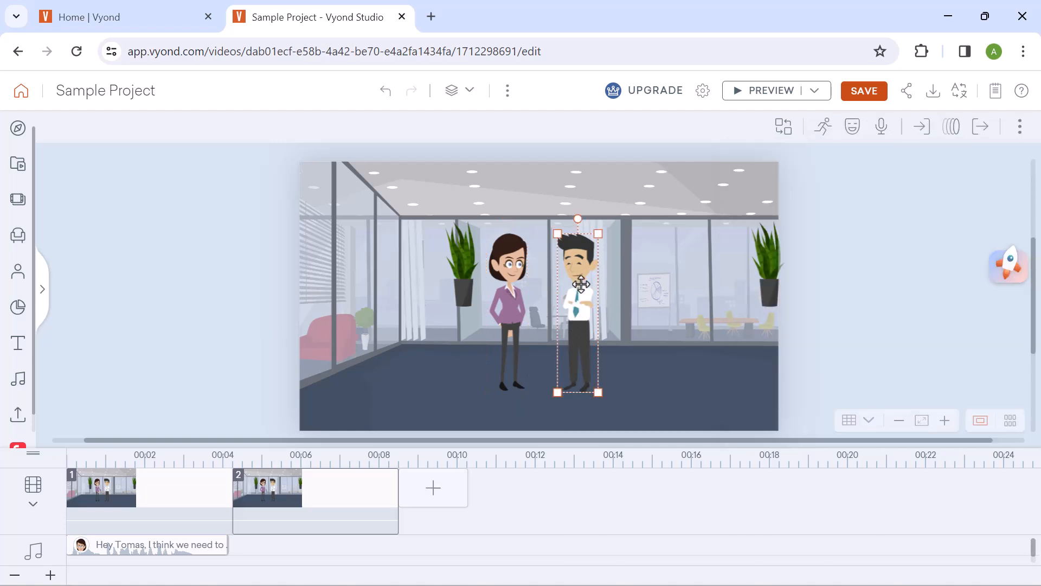
click(881, 133)
click(851, 190)
click(867, 251)
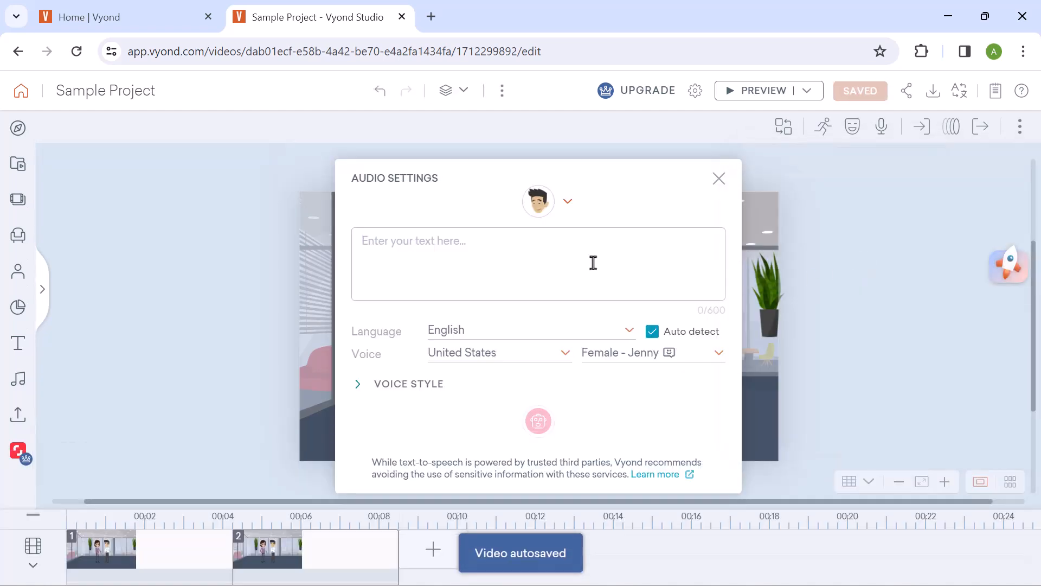
text(Yeah, you're right. Let's talk about it over coffee.)
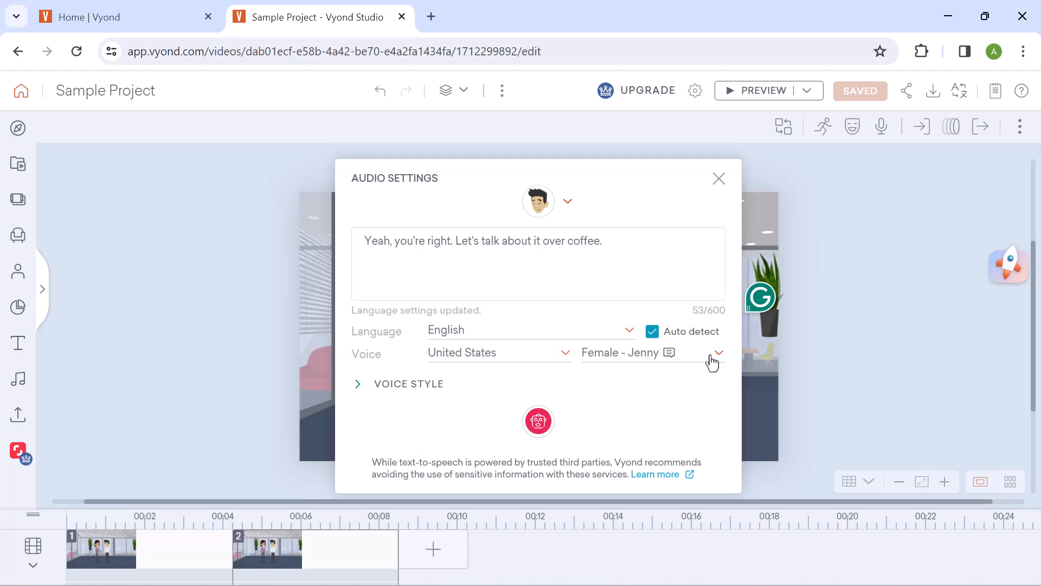
click(708, 361)
scroll(704, 432, up, 5)
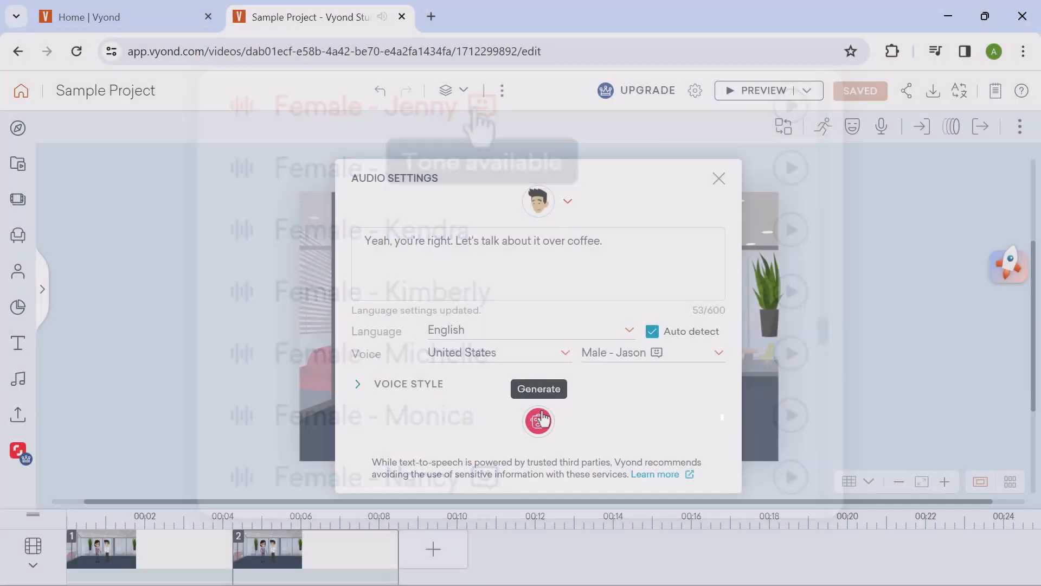
- Generate the man's dialog audio and change his action in scene 2 to a standing talking action found by searching "talking", previewing it first
click(537, 420)
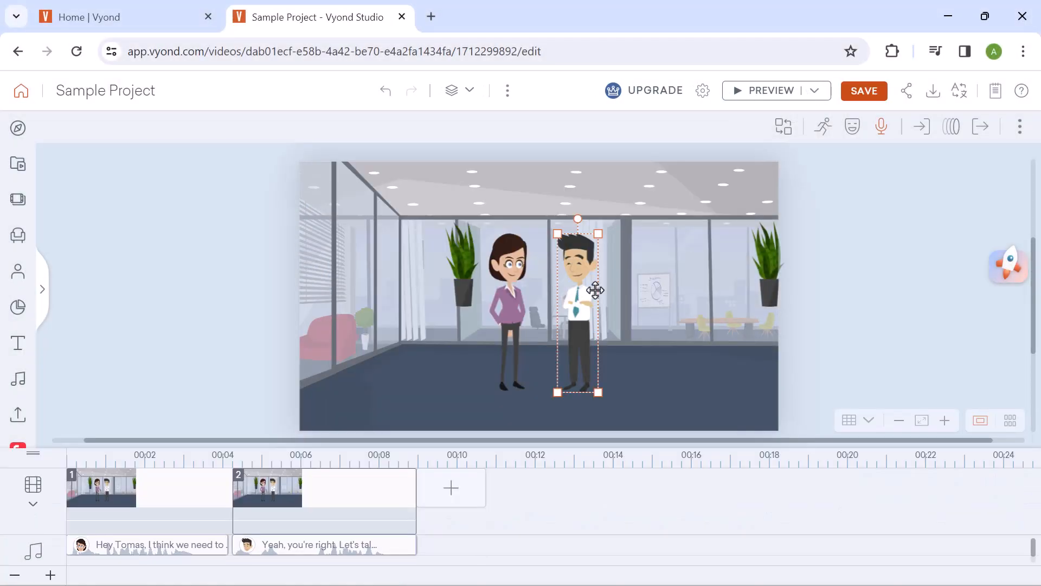
click(822, 130)
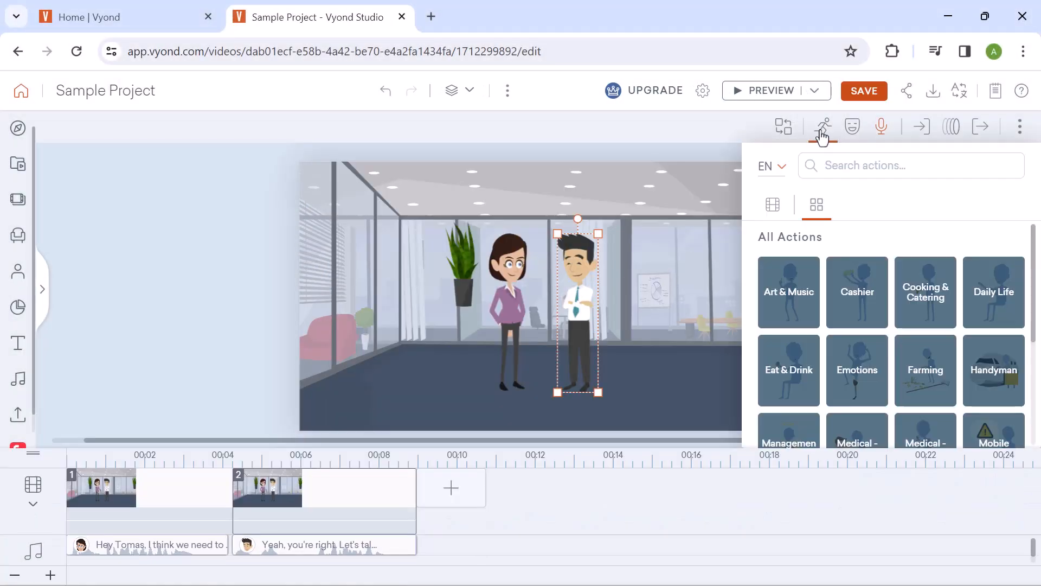
click(857, 166)
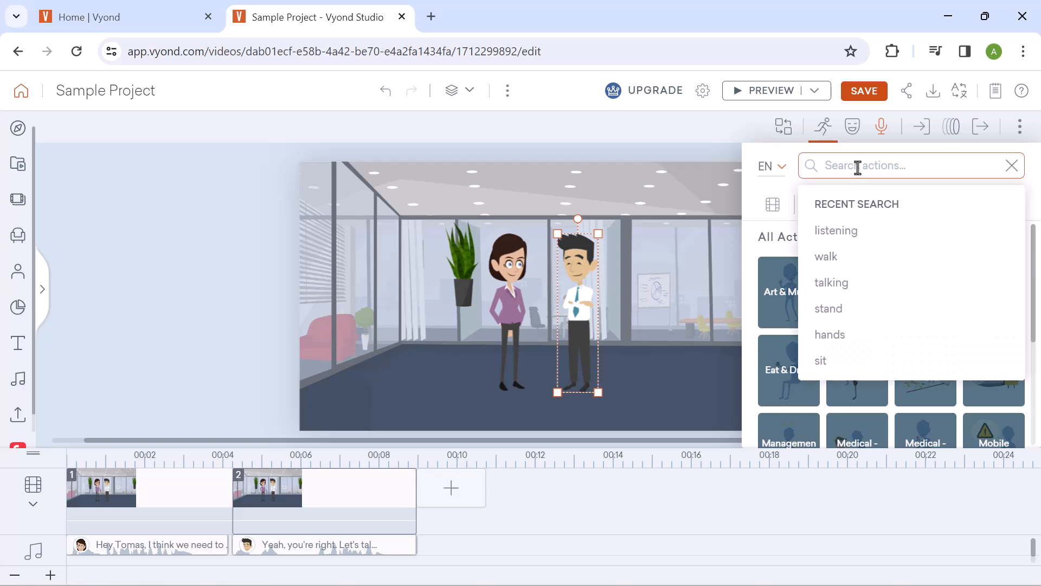
click(822, 282)
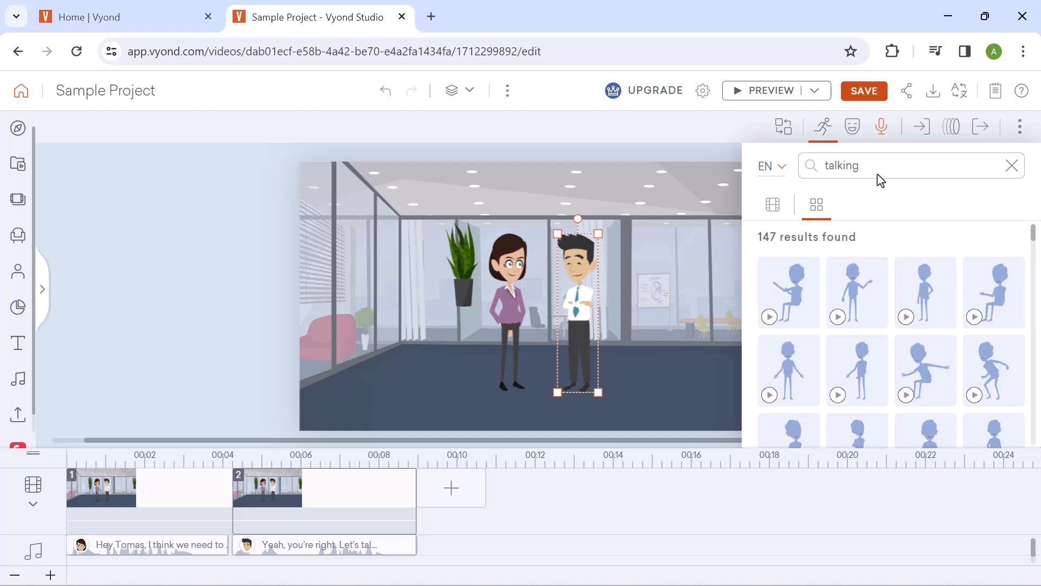
click(906, 317)
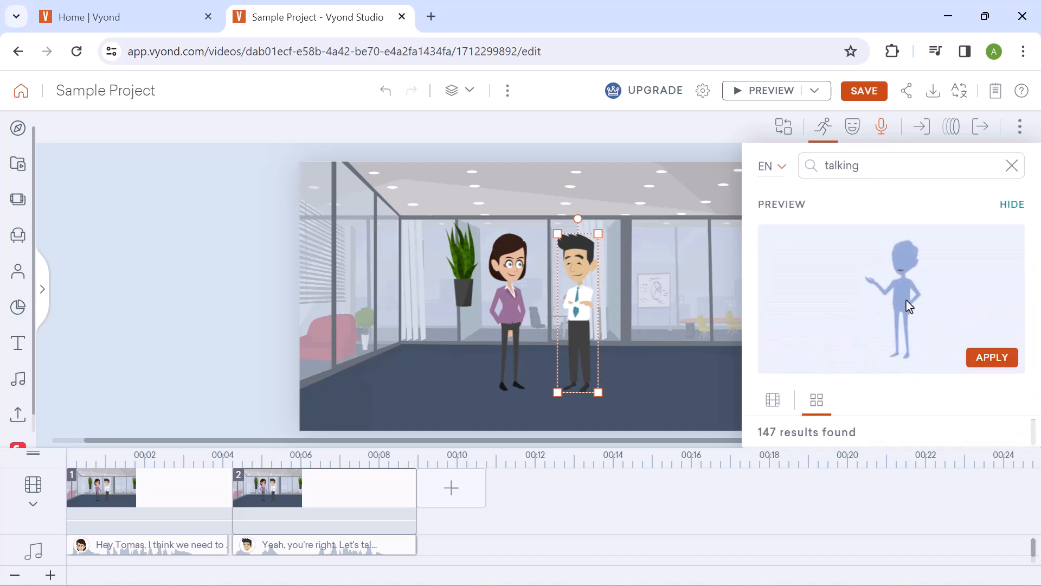
click(986, 358)
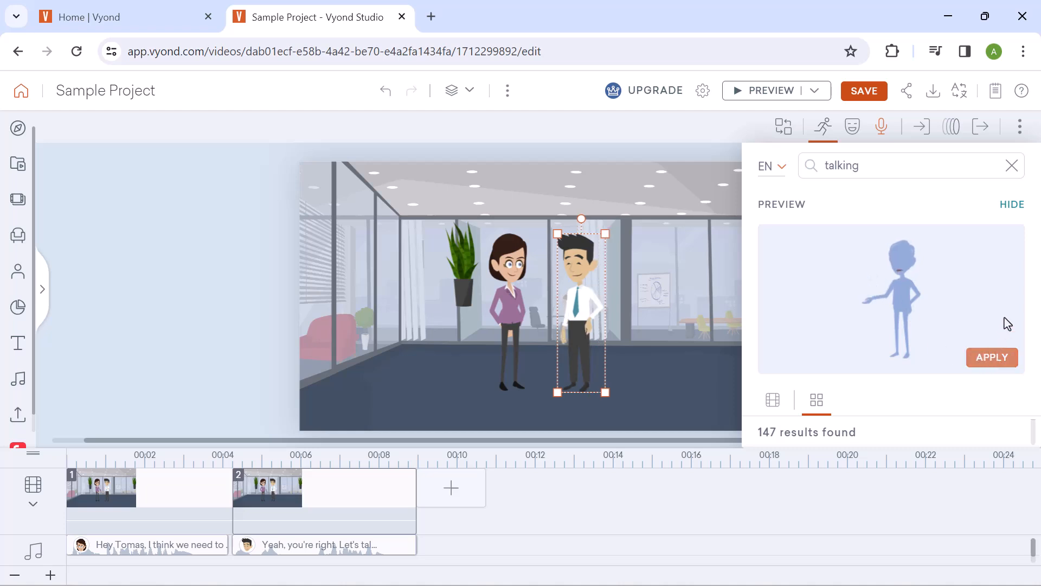
click(1010, 209)
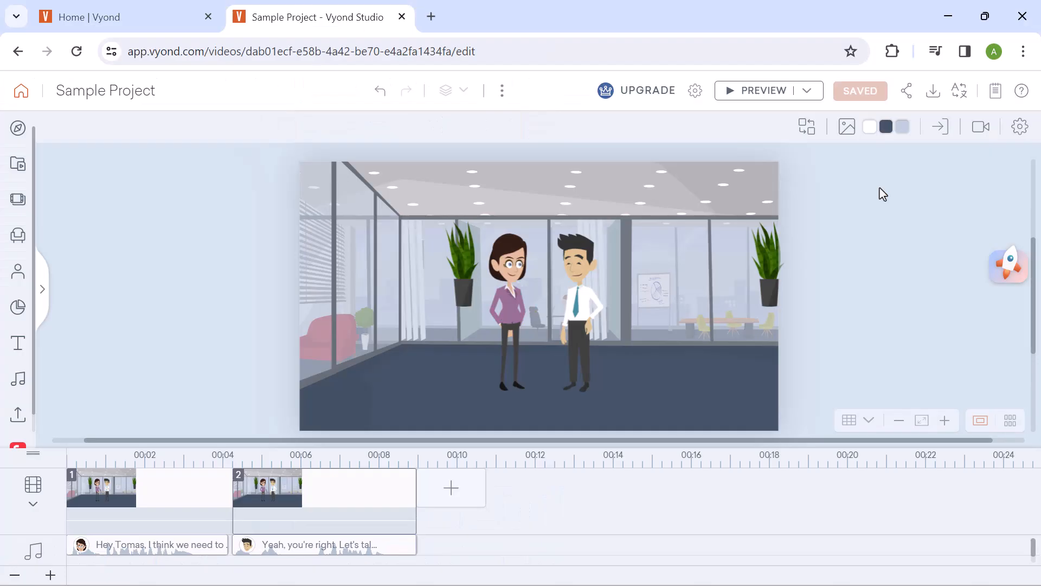
click(882, 194)
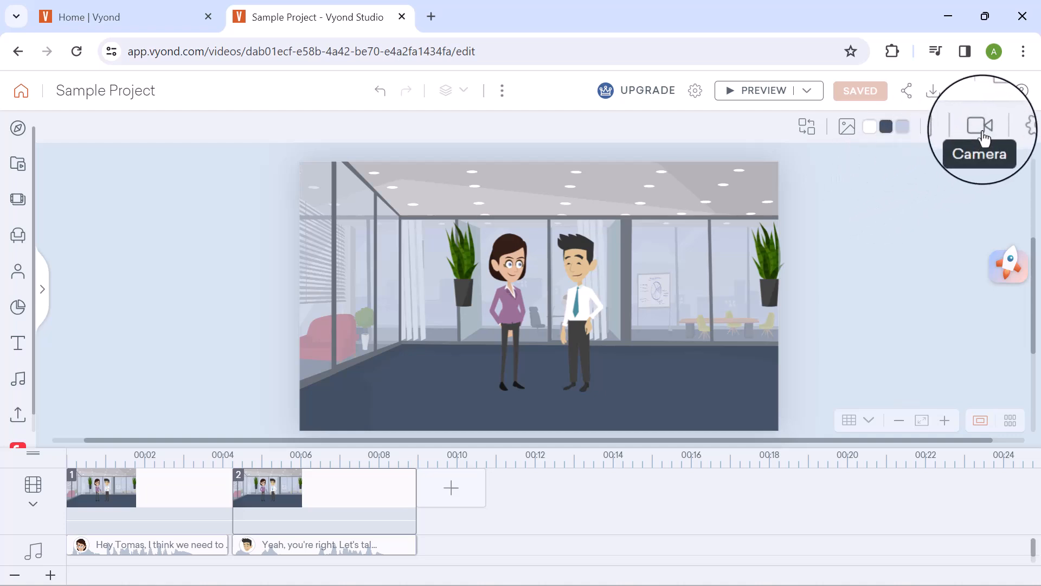
- Add a camera to scene 2 and give it a camera movement
click(982, 138)
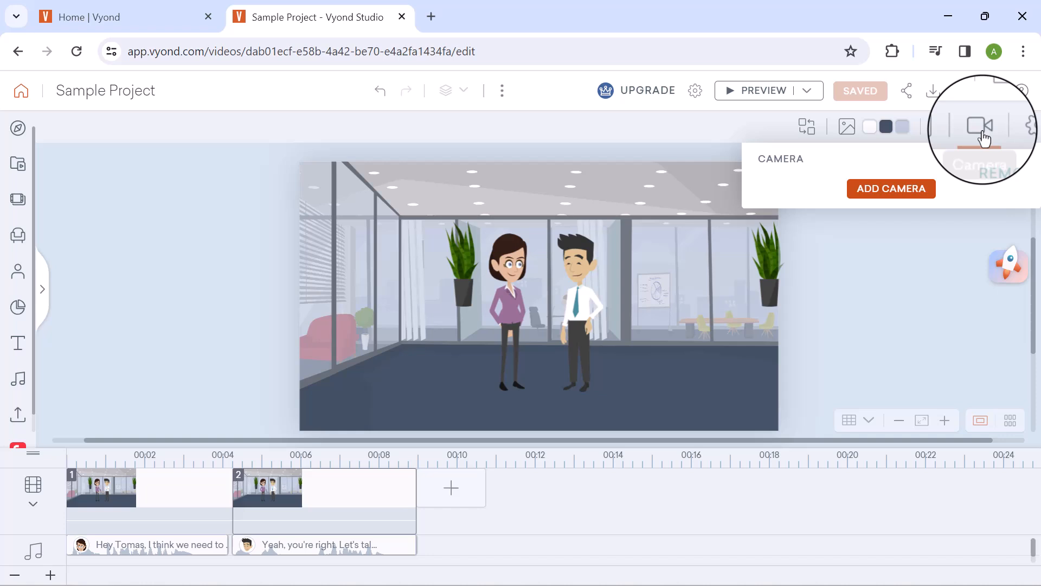
click(877, 192)
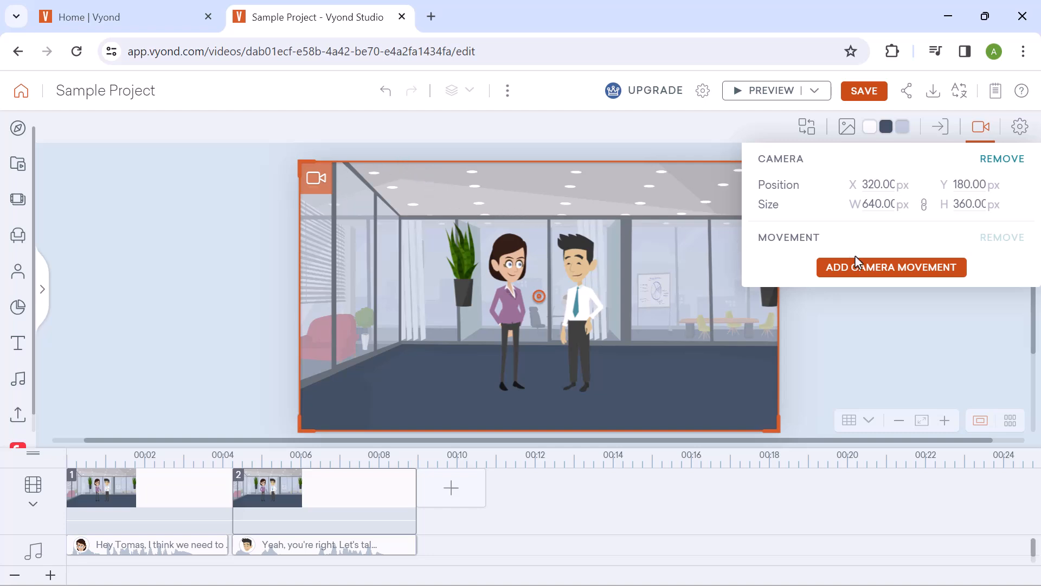
click(890, 268)
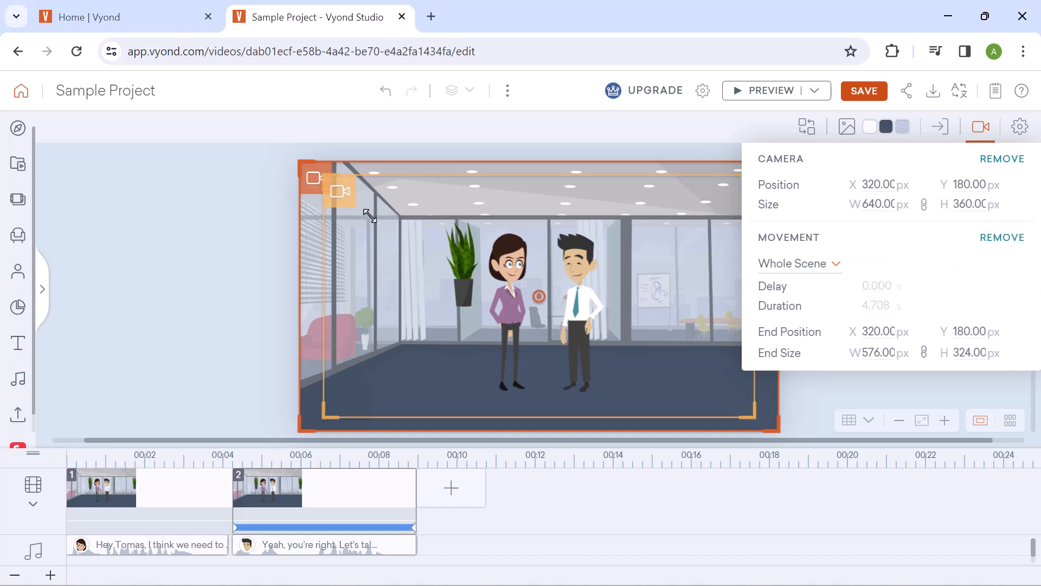
- Shrink the camera's end frame around both characters to about 339 × 191 px and move it up to about X 318, Y 166 px
mouse_move(396, 240)
mouse_down()
mouse_move(416, 248)
mouse_move(408, 245)
mouse_up()
drag(415, 367, 416, 365)
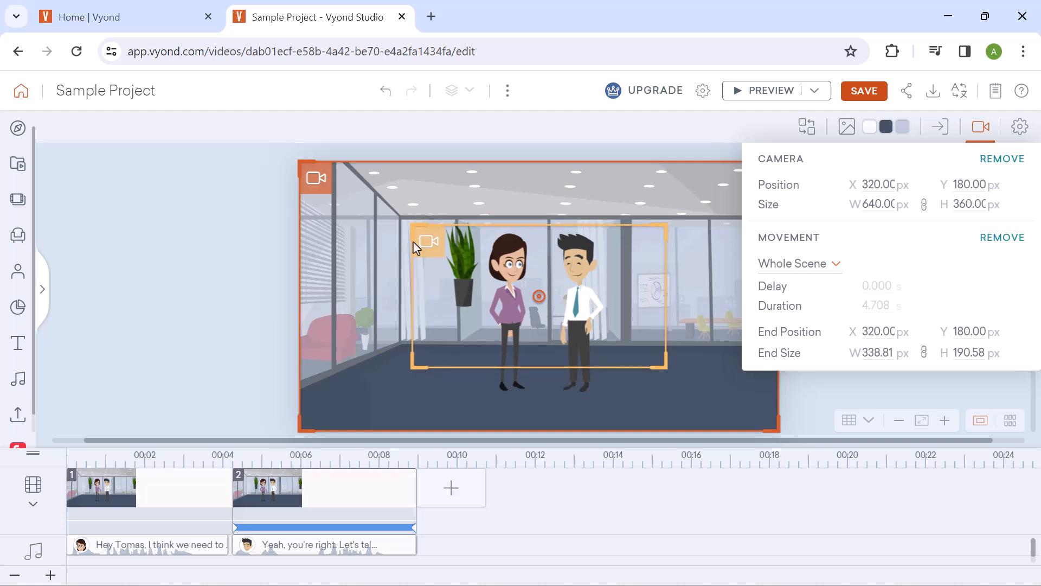
drag(427, 240, 422, 222)
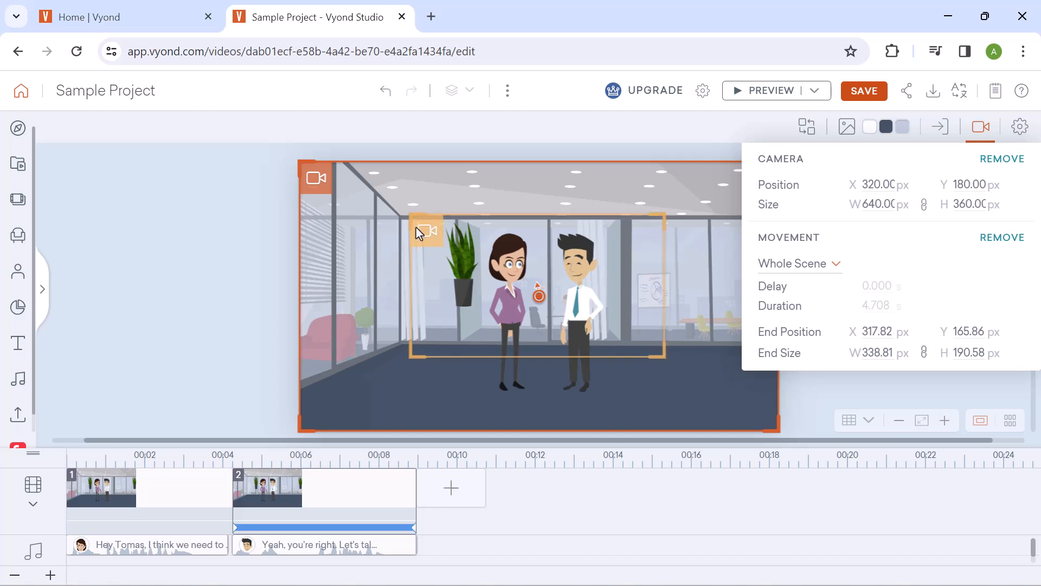
click(976, 130)
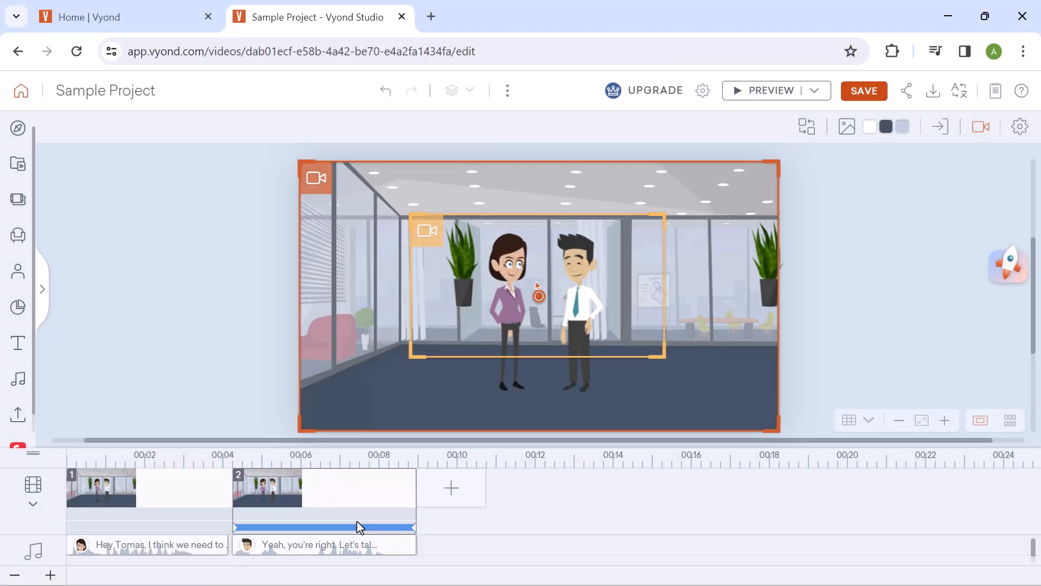
- Shorten scene 2's camera movement to end at about 5.5 seconds on the timeline and preview the video from the current scene
drag(413, 527, 281, 527)
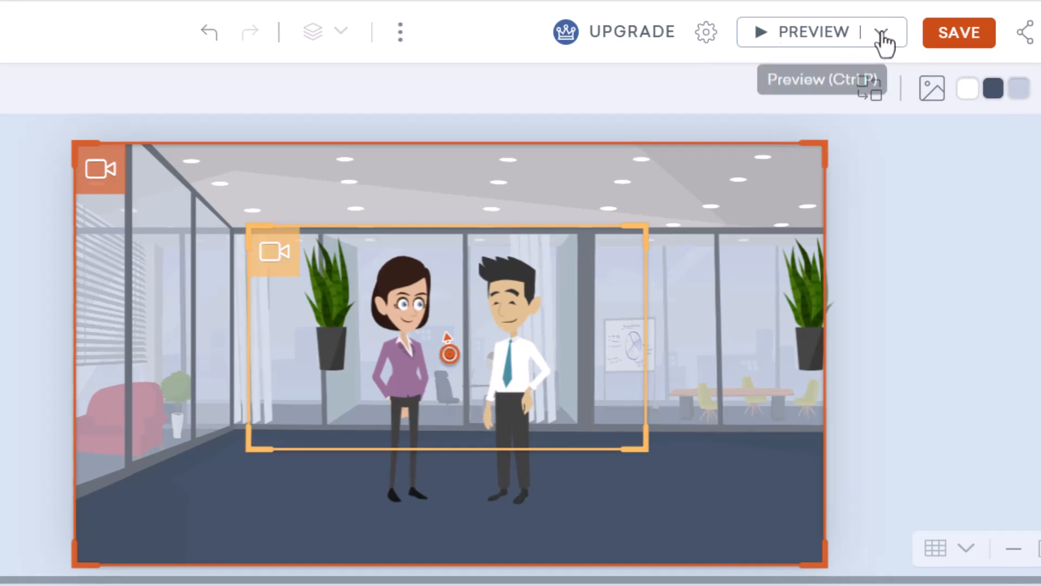
click(881, 35)
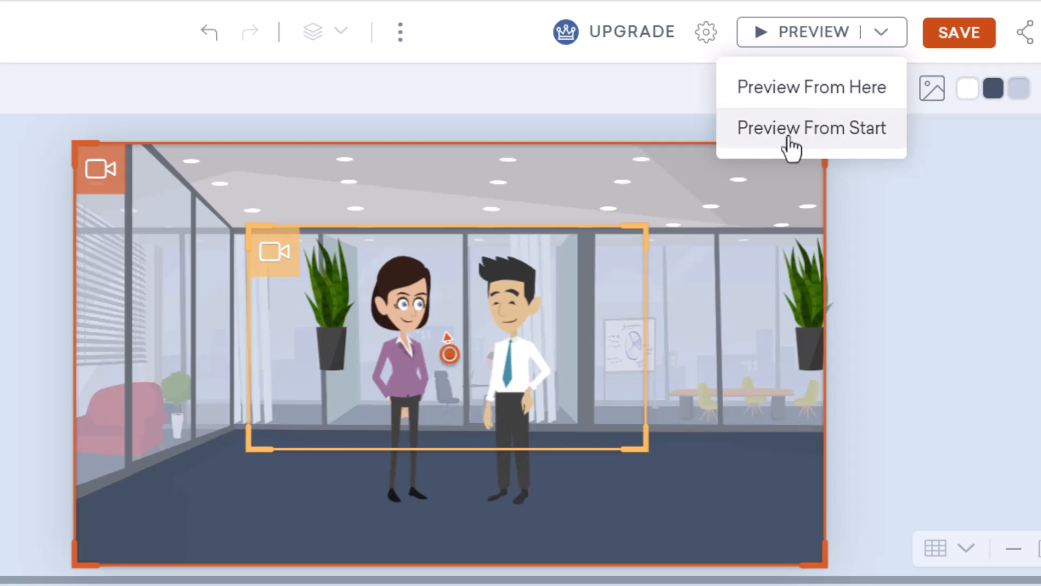
click(822, 94)
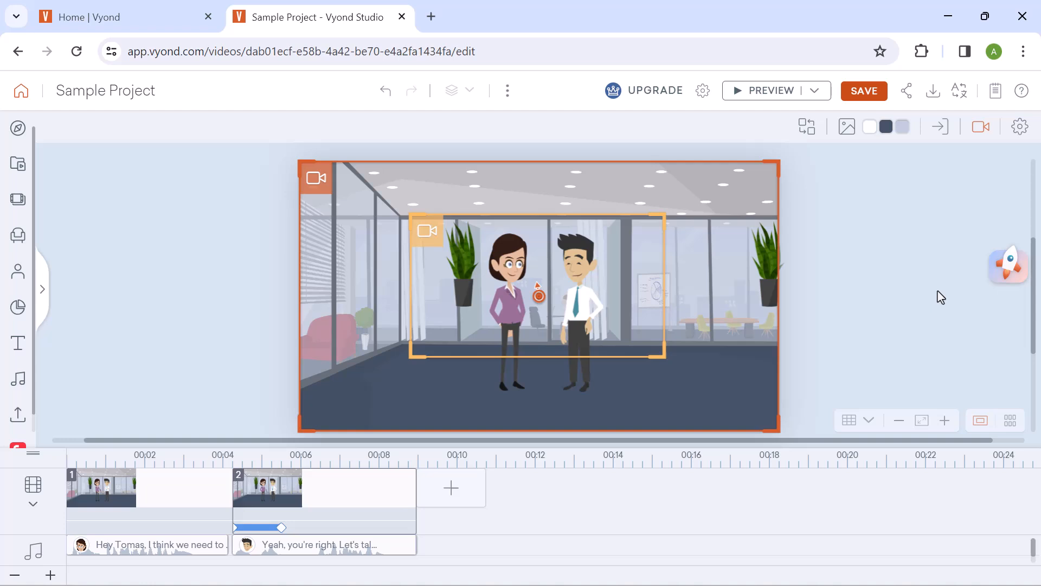
- Add a blank third scene and give it the Office background with three windows and a wooden floor, found by searching "cafeteria"
click(460, 497)
click(472, 441)
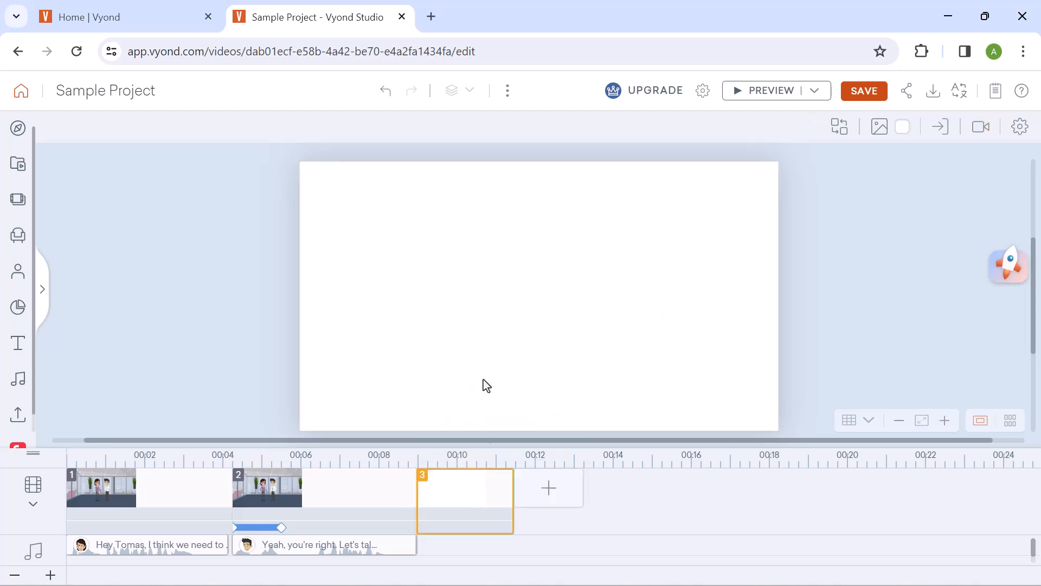
click(877, 129)
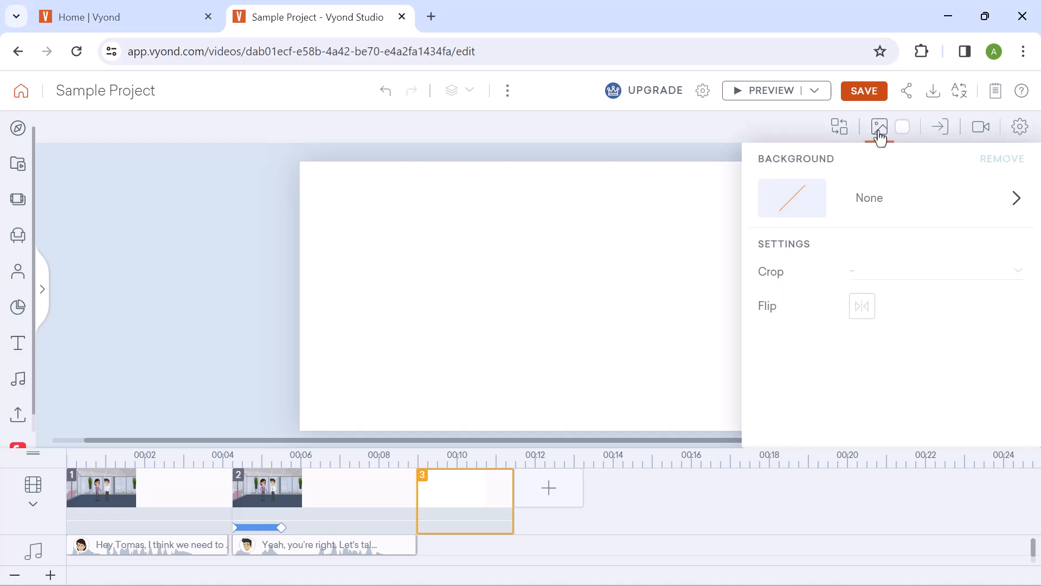
click(858, 202)
click(859, 190)
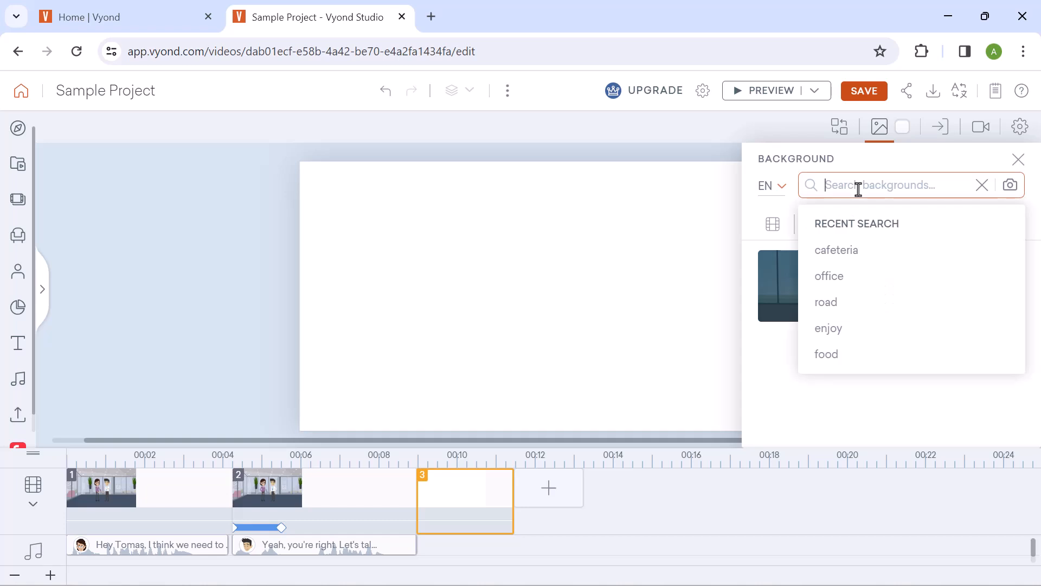
text(cafe)
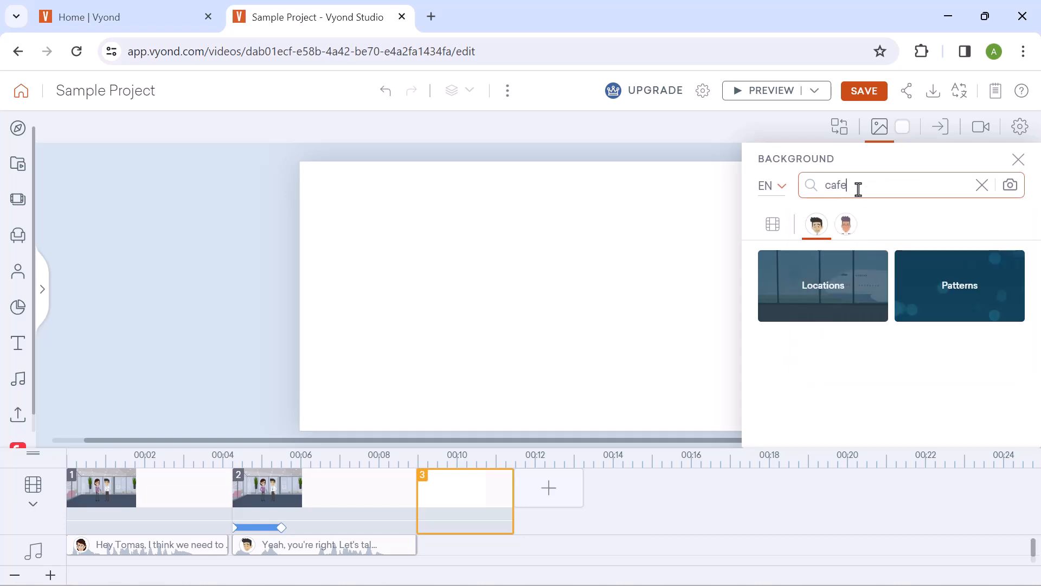
text(t)
click(837, 223)
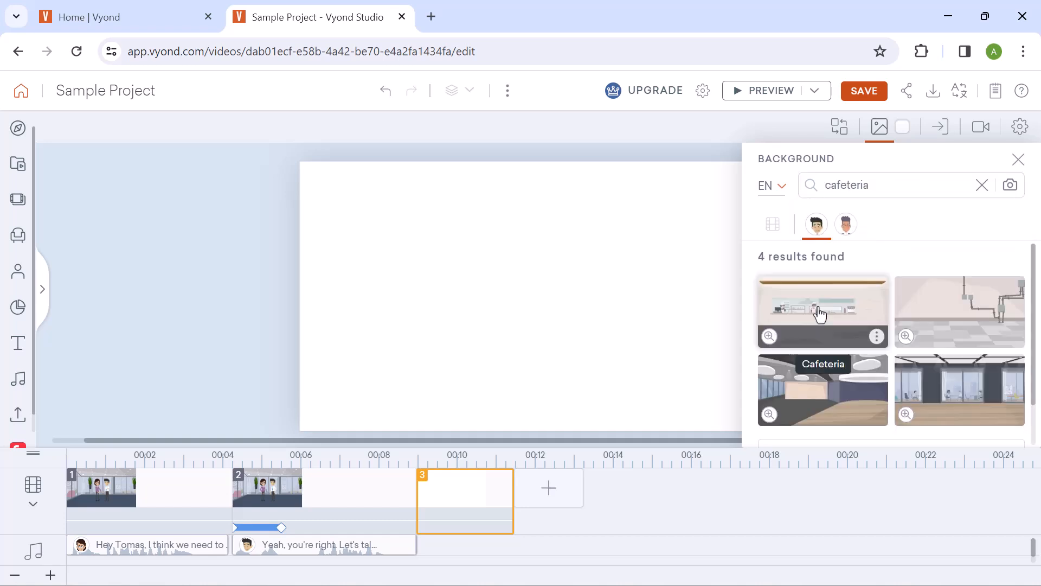
scroll(819, 314, down, 2)
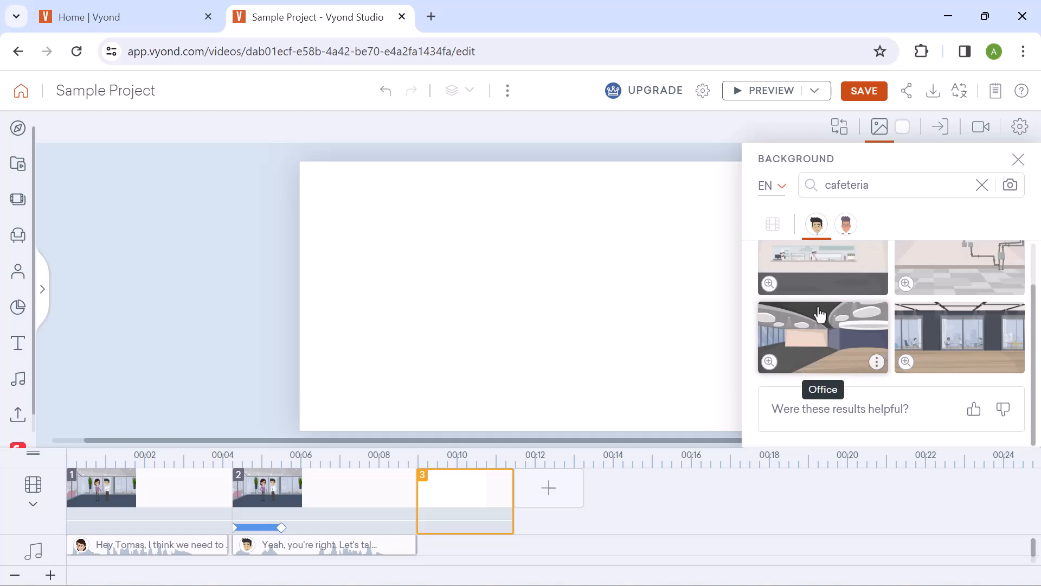
click(953, 330)
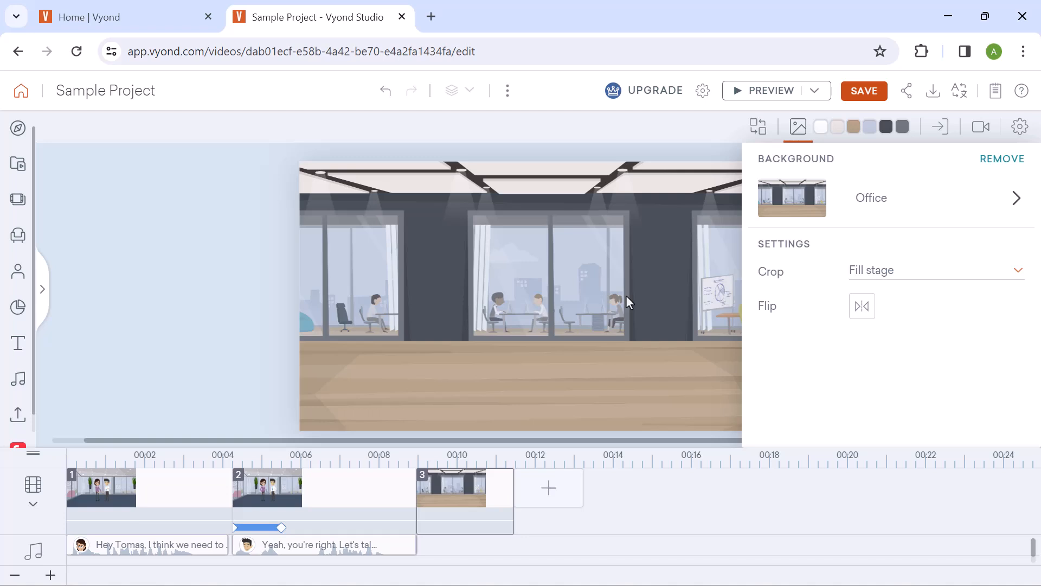
click(796, 130)
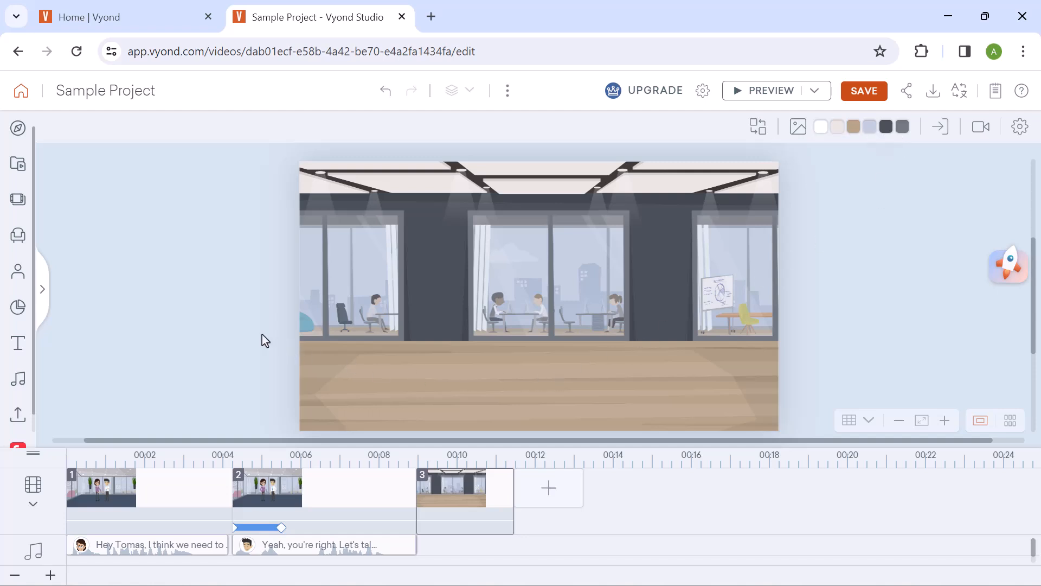
- Add the man and the woman already used in this video to scene 3
click(18, 274)
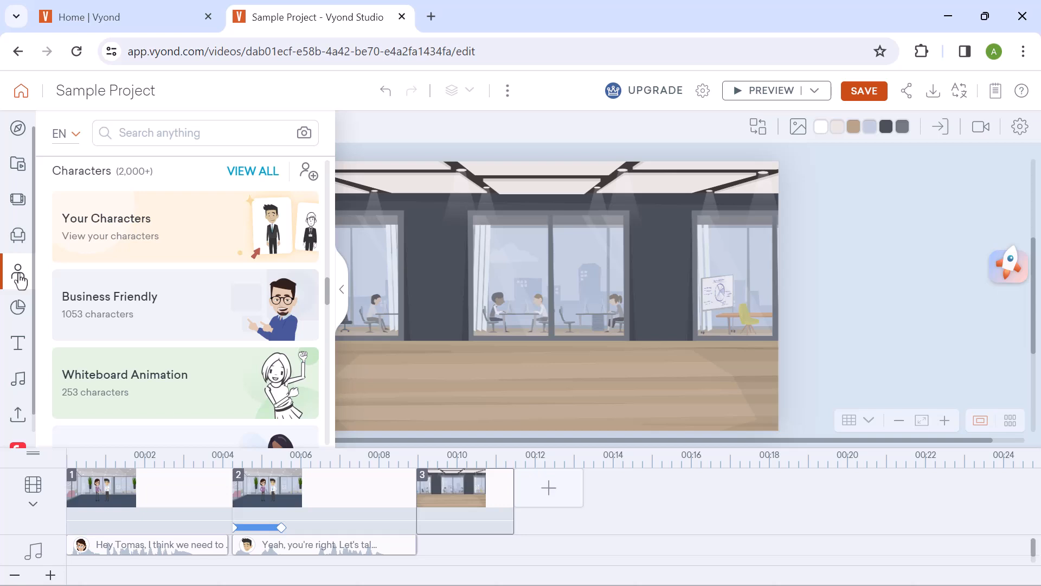
click(126, 238)
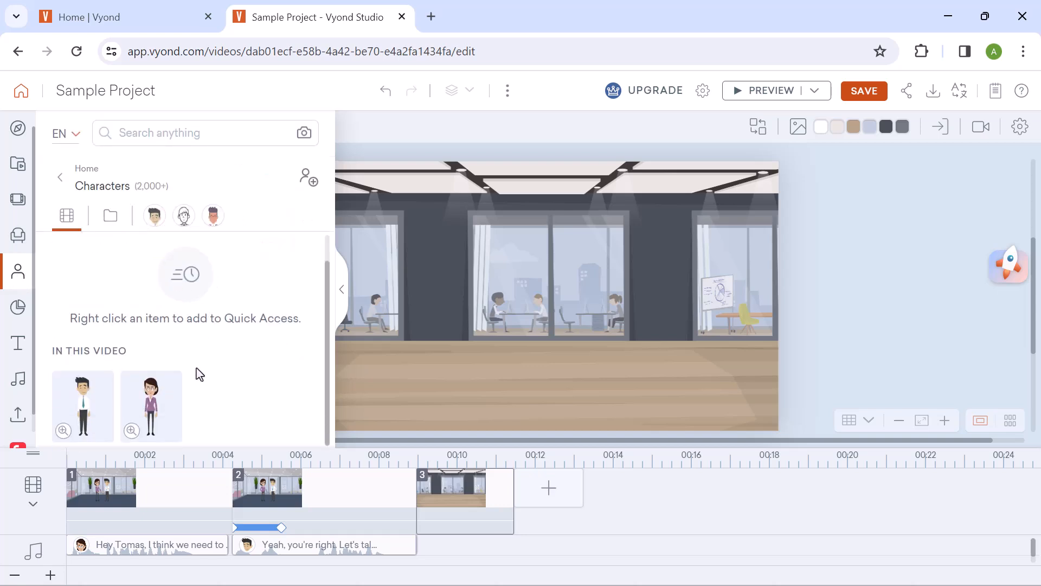
click(87, 406)
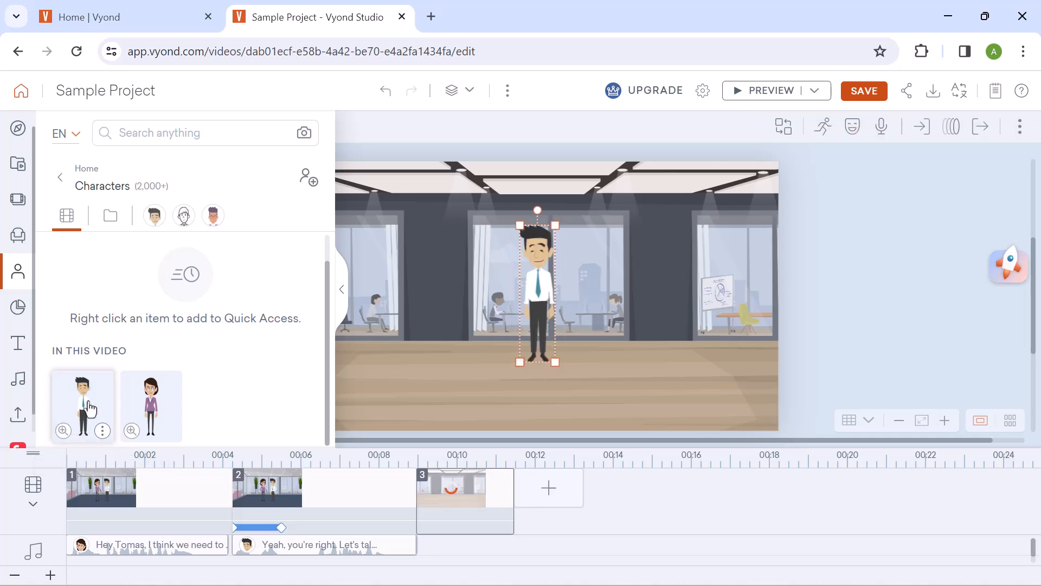
click(151, 404)
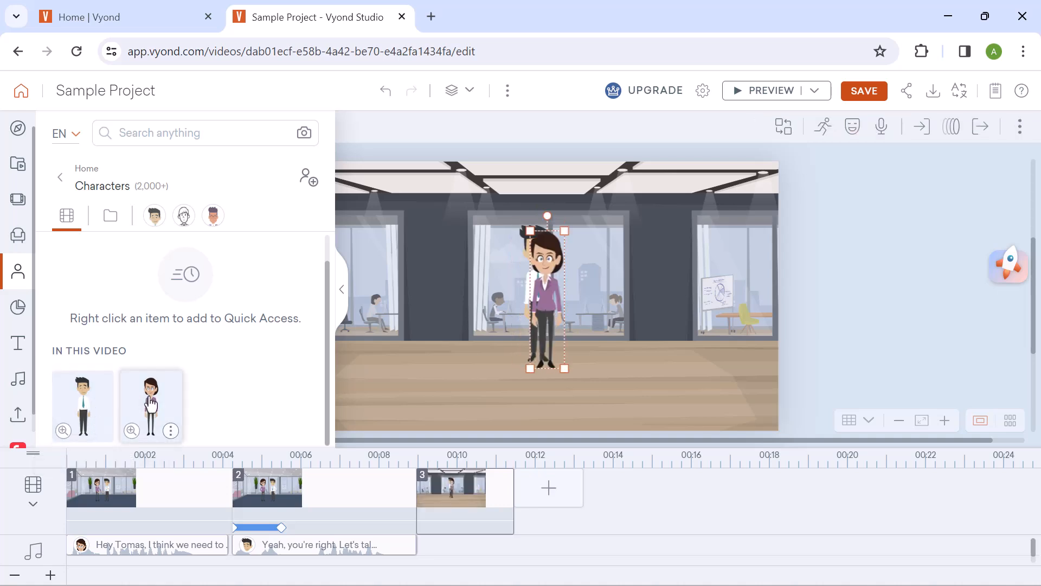
- Place the woman and the man side by side near the left edge of scene 3, with the man on her right
click(342, 291)
drag(531, 303, 333, 310)
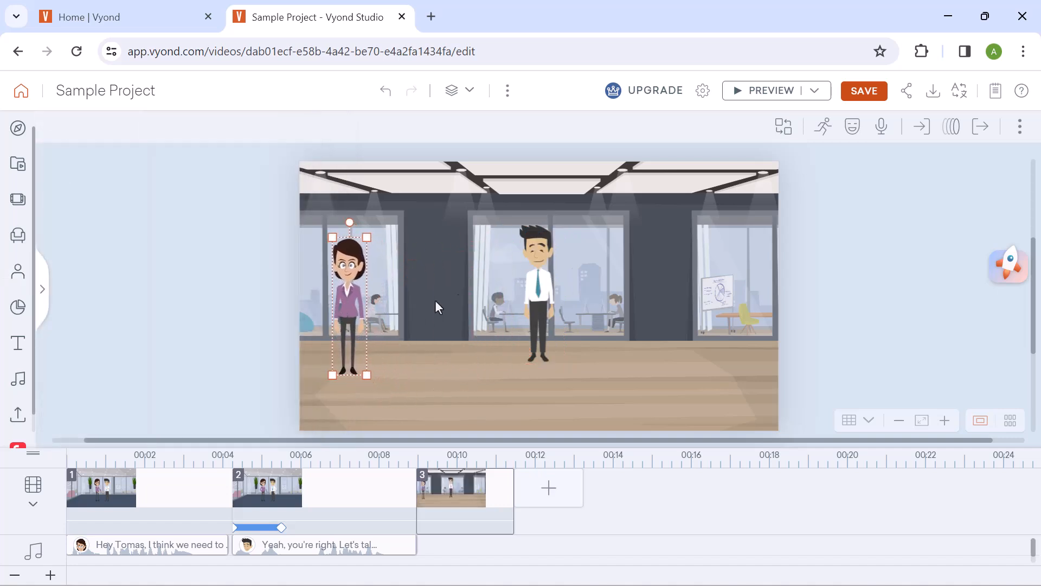
drag(538, 275, 345, 301)
- Apply the side-view walking action from the "walk" search to both the man and the woman in scene 3
shift+click(358, 288)
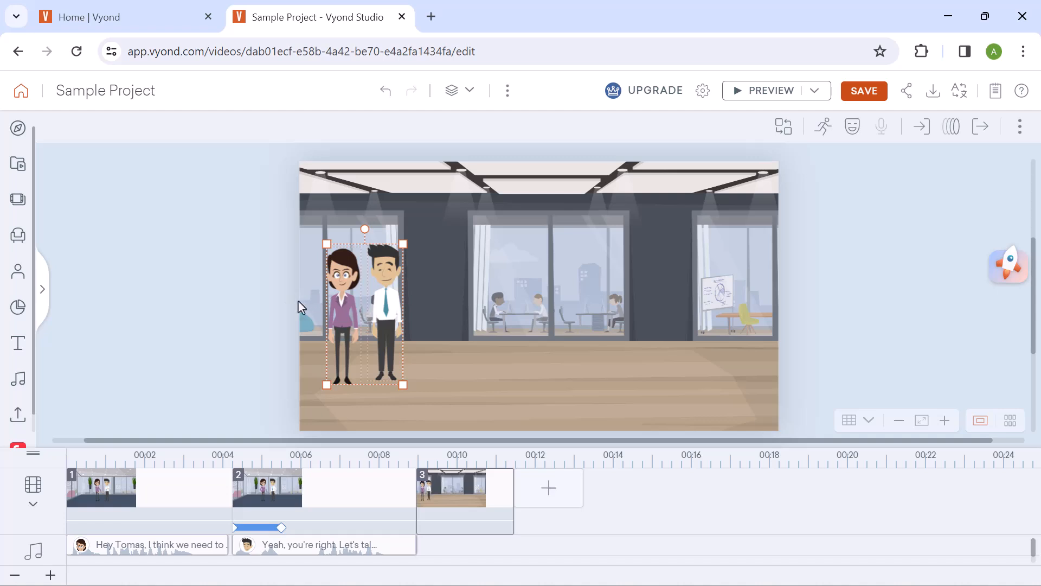
click(822, 136)
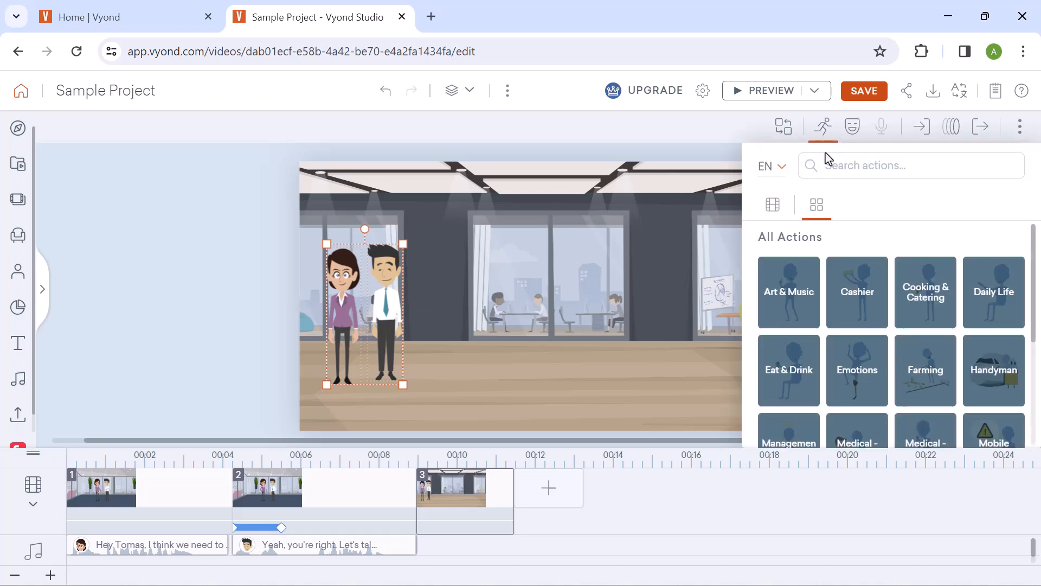
click(839, 161)
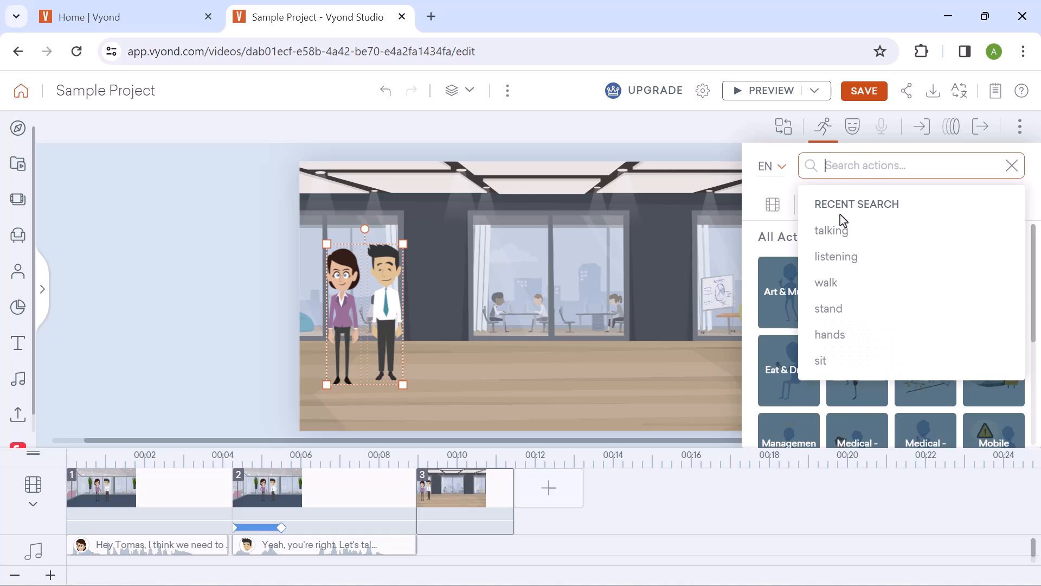
click(835, 283)
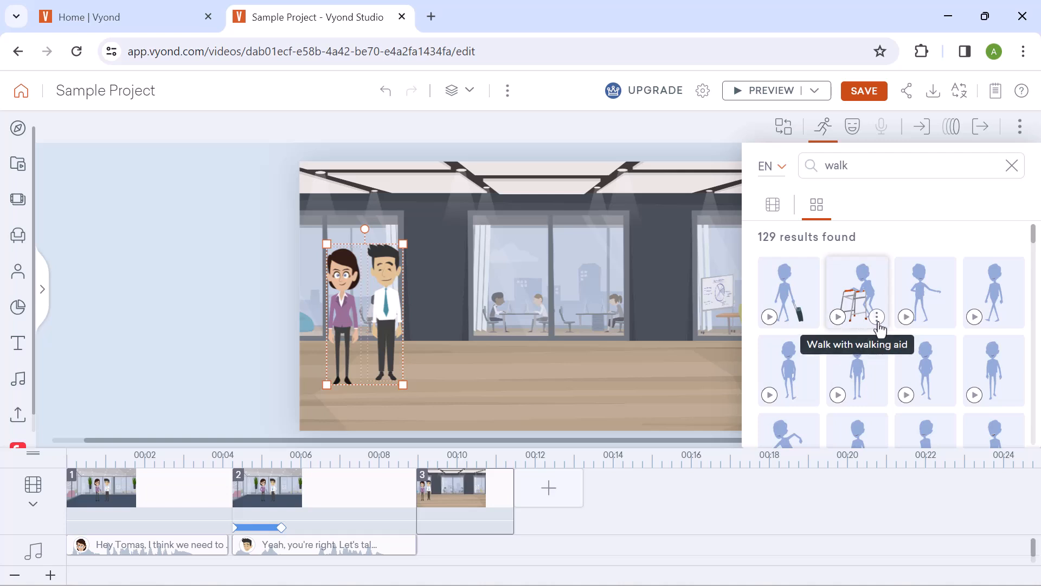
click(976, 317)
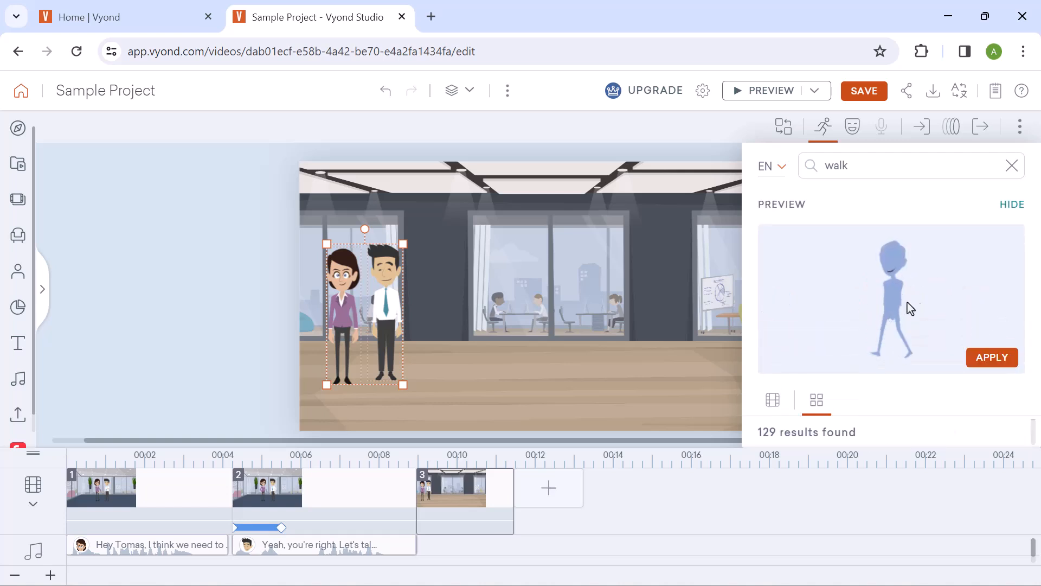
click(987, 361)
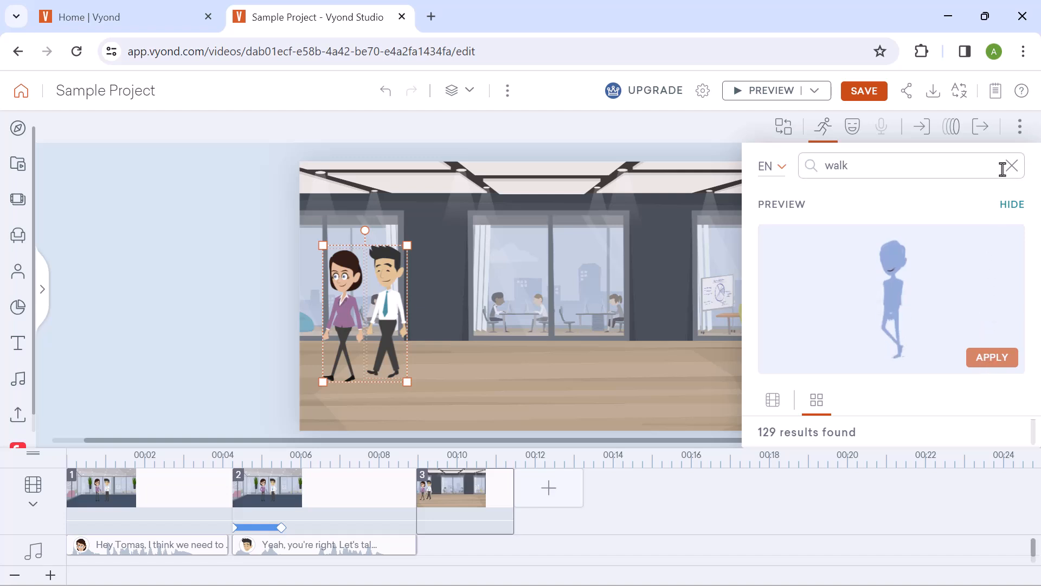
click(1008, 211)
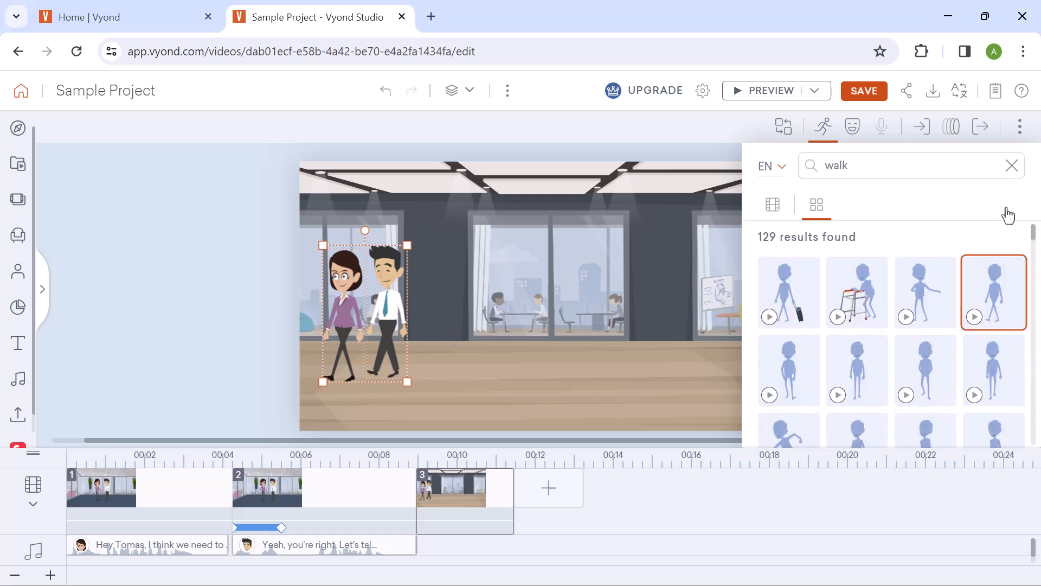
click(1010, 166)
click(823, 126)
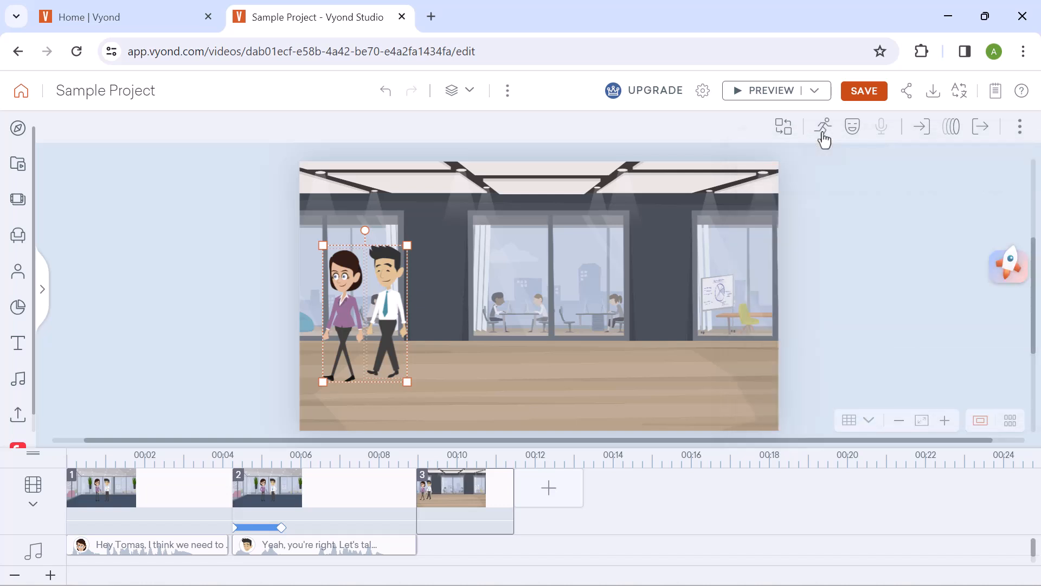
- Mirror the two walking characters together so the woman leads the man, and lengthen scene 3 to 3.5 seconds
right_click(385, 302)
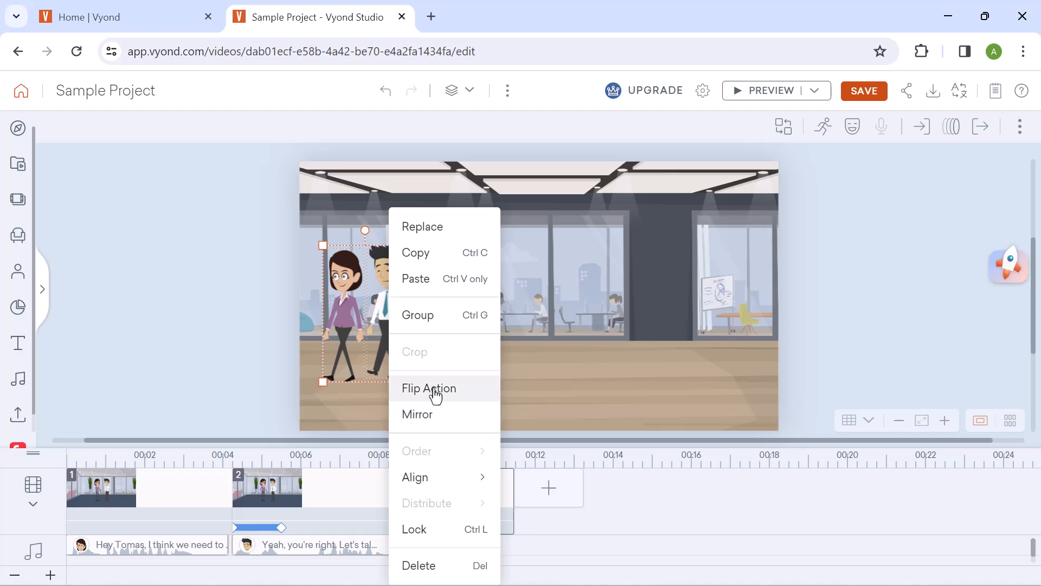
click(461, 420)
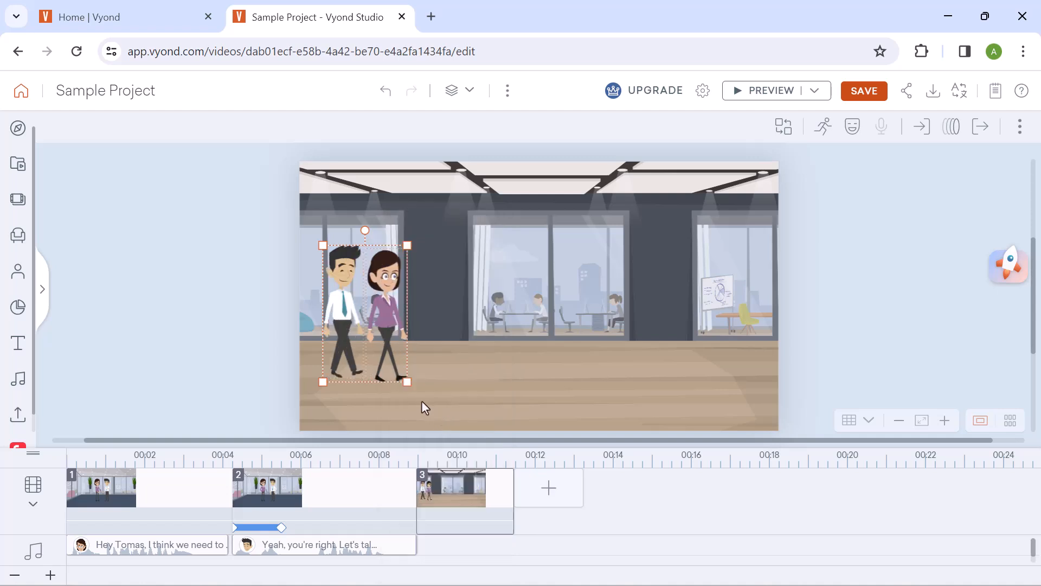
click(280, 365)
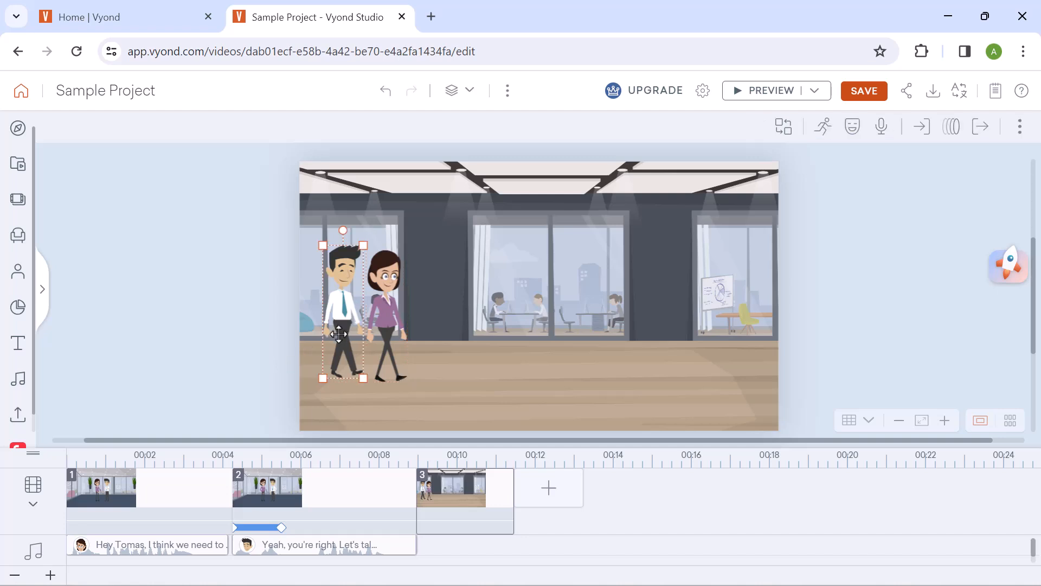
click(440, 487)
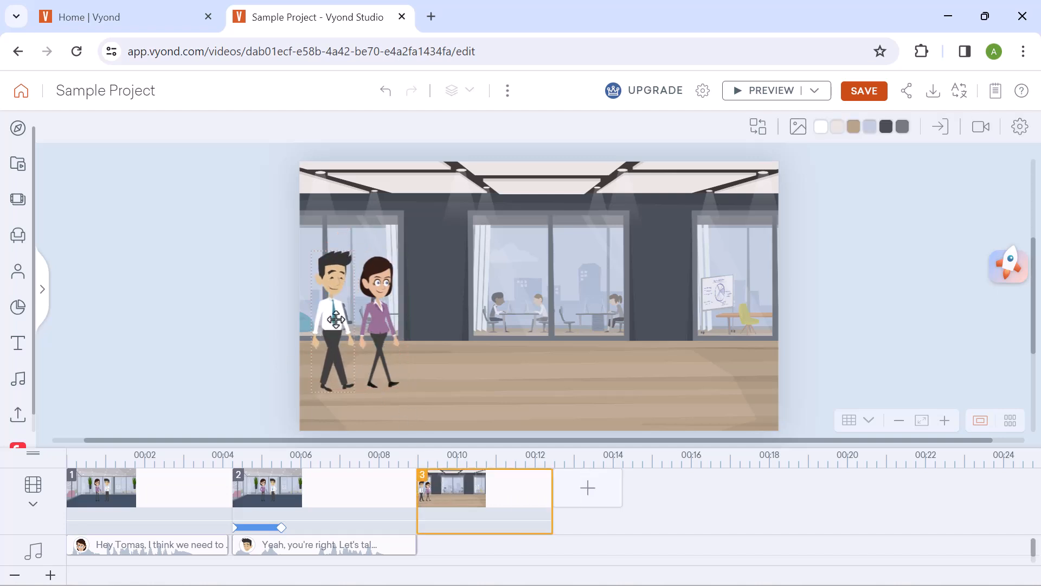
- Give both characters a Line - Horizontal motion path running from left to right across scene 3
click(376, 318)
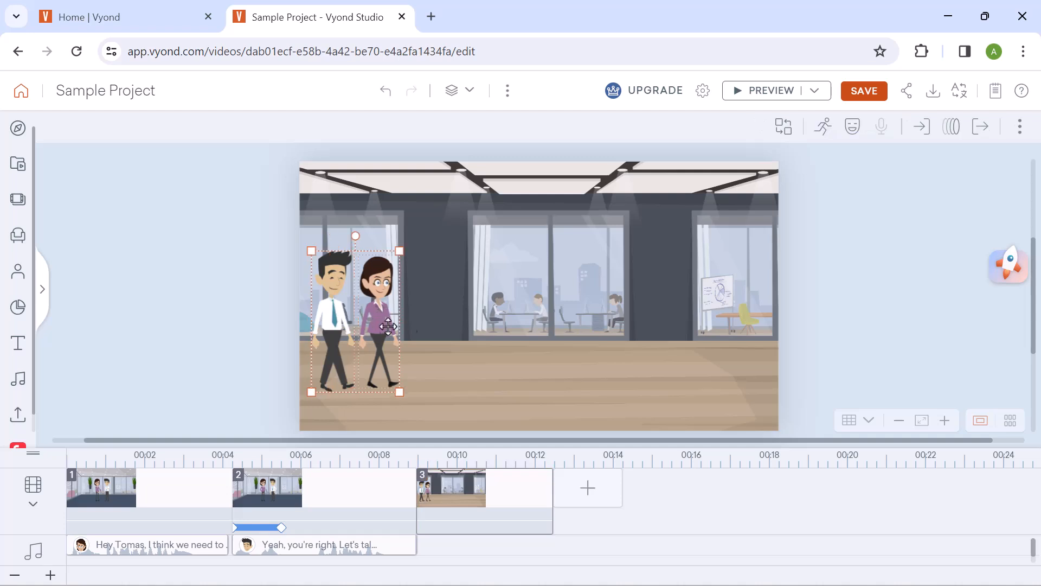
click(951, 126)
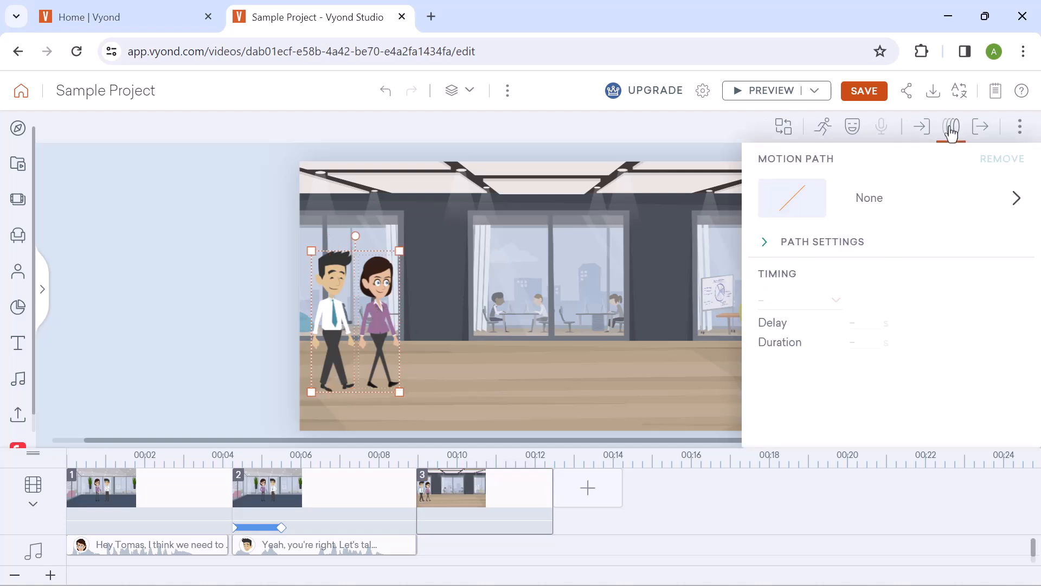
click(863, 206)
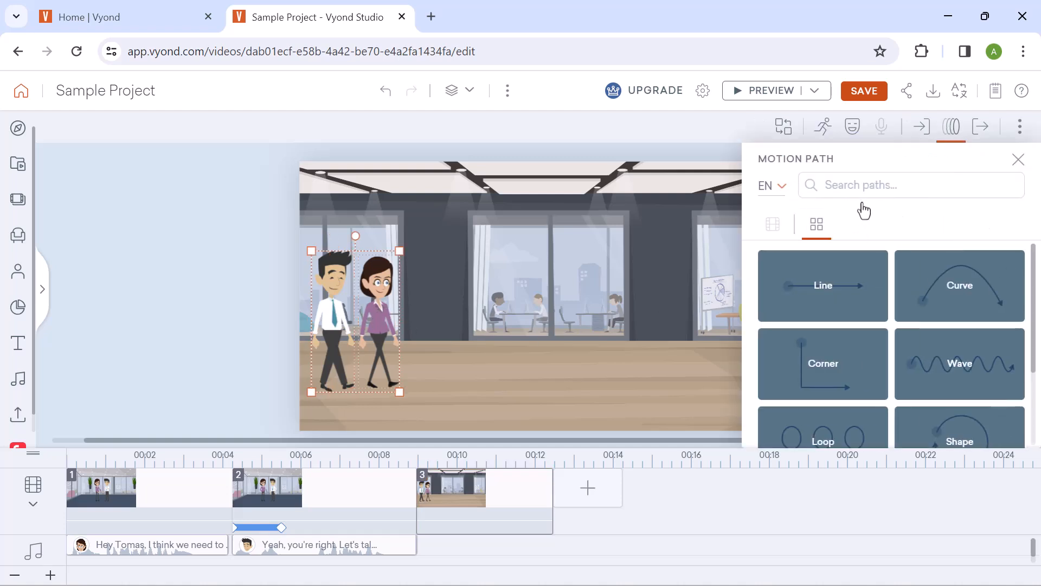
click(814, 294)
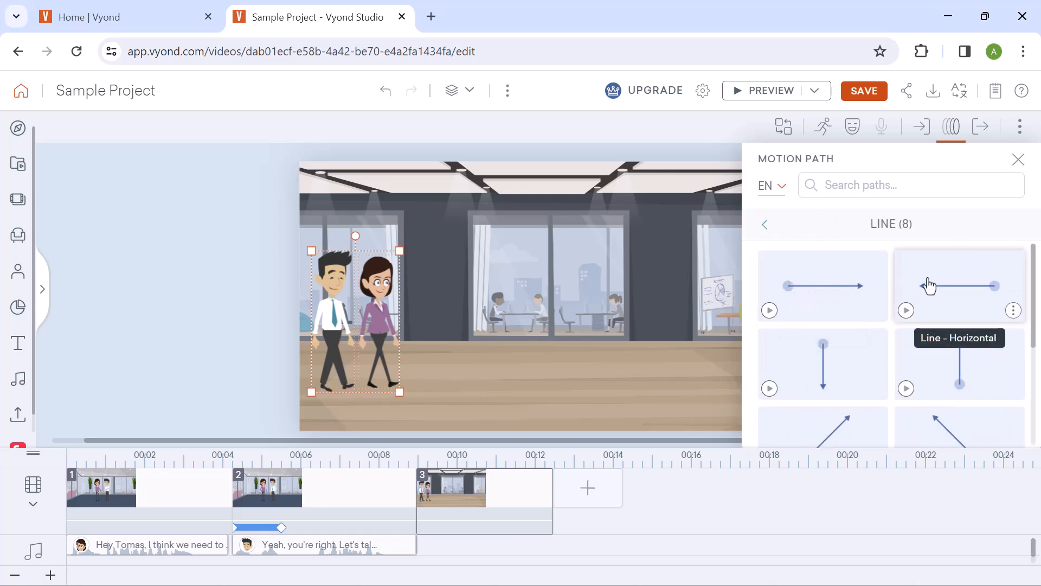
click(824, 290)
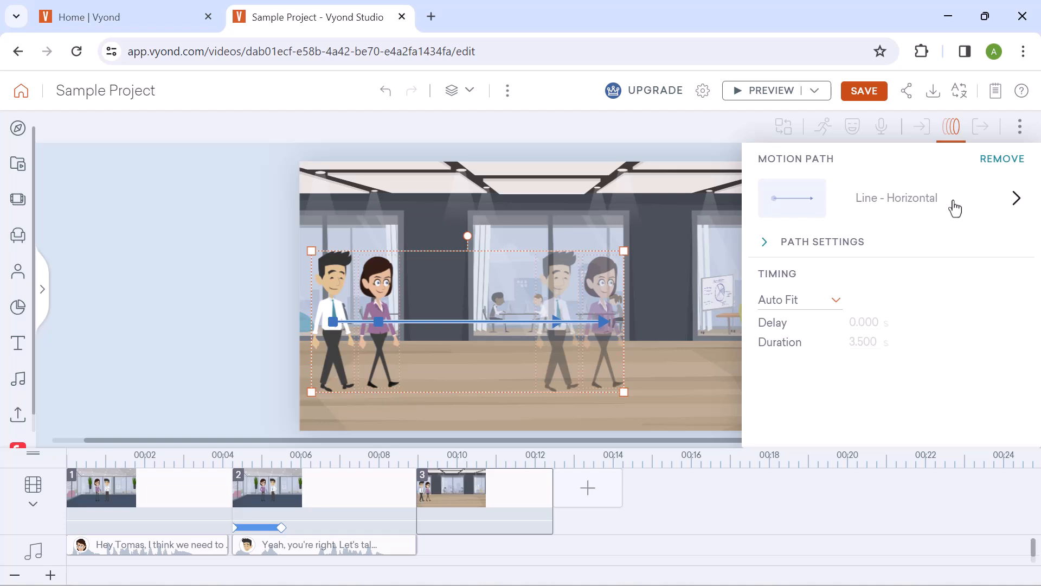
click(951, 130)
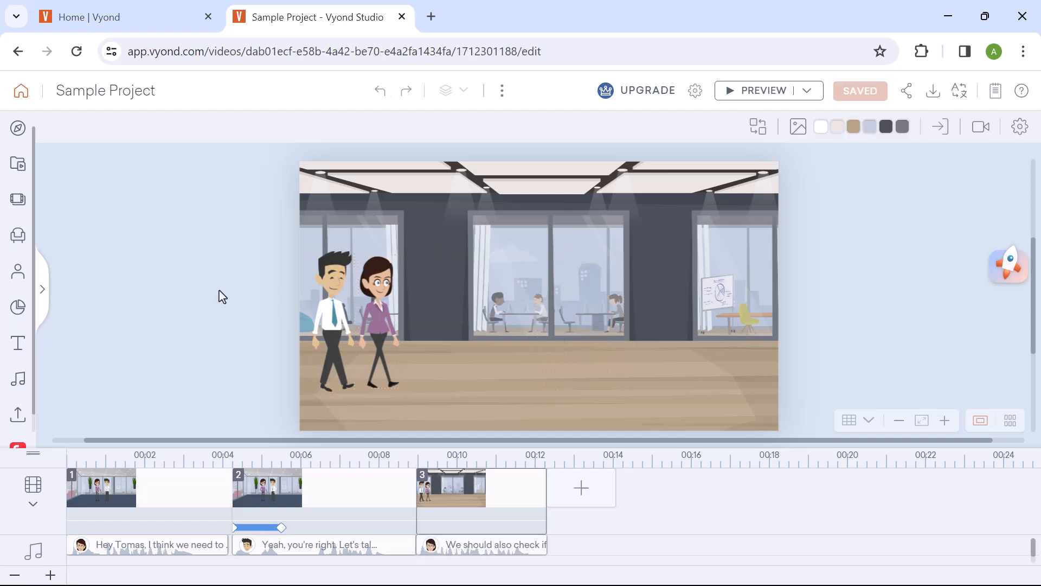
- Search the props for "chairs" and add two copies of the green chair with black legs to scene 3
click(17, 237)
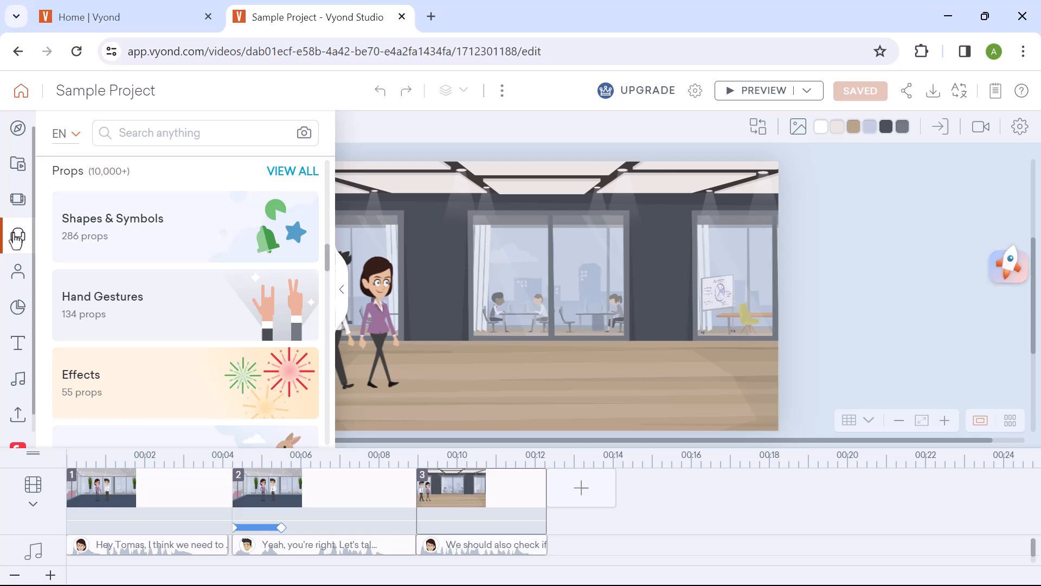
click(156, 134)
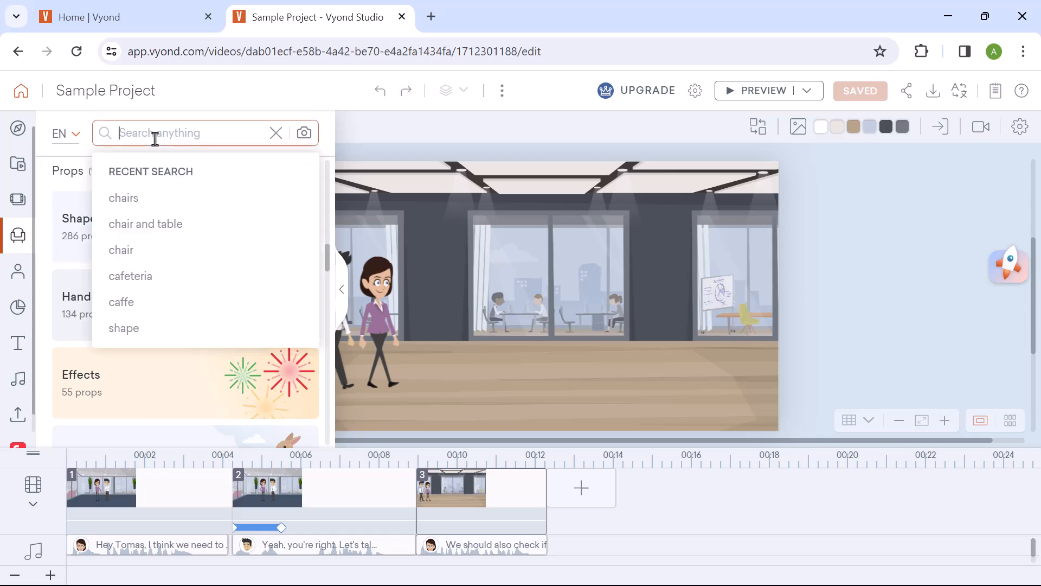
click(118, 200)
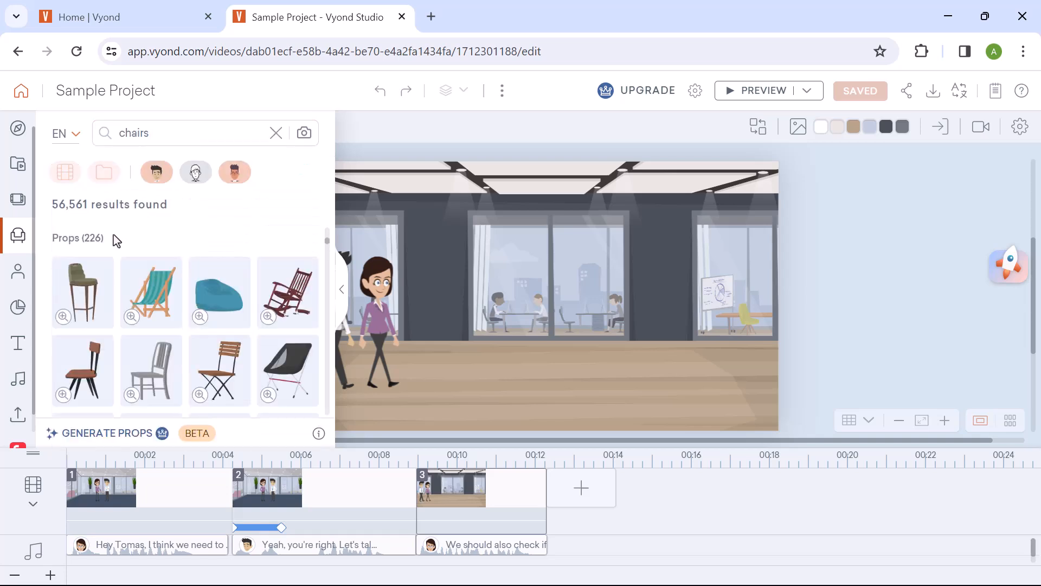
scroll(265, 325, down, 3)
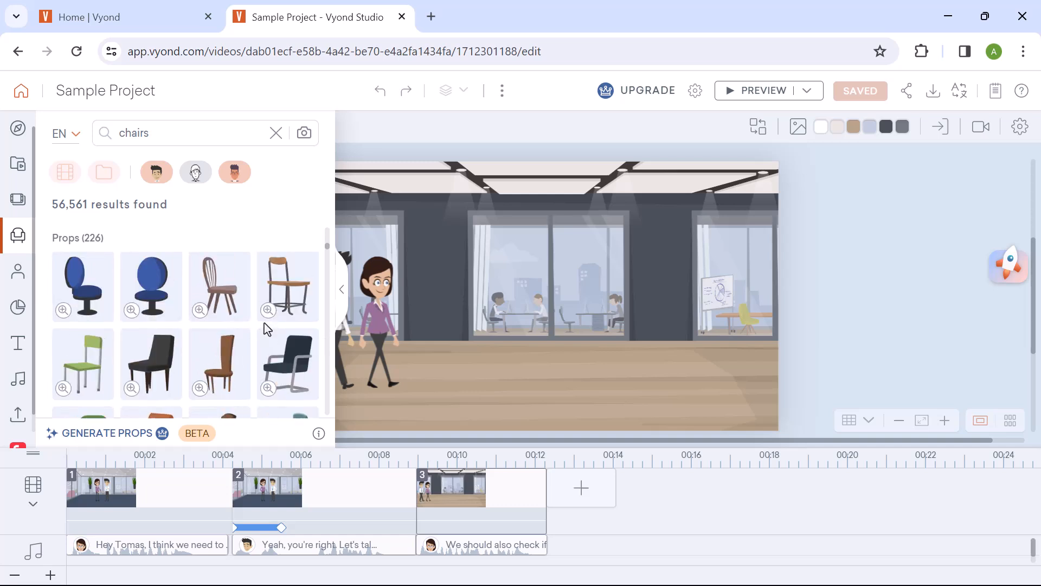
scroll(264, 324, down, 1)
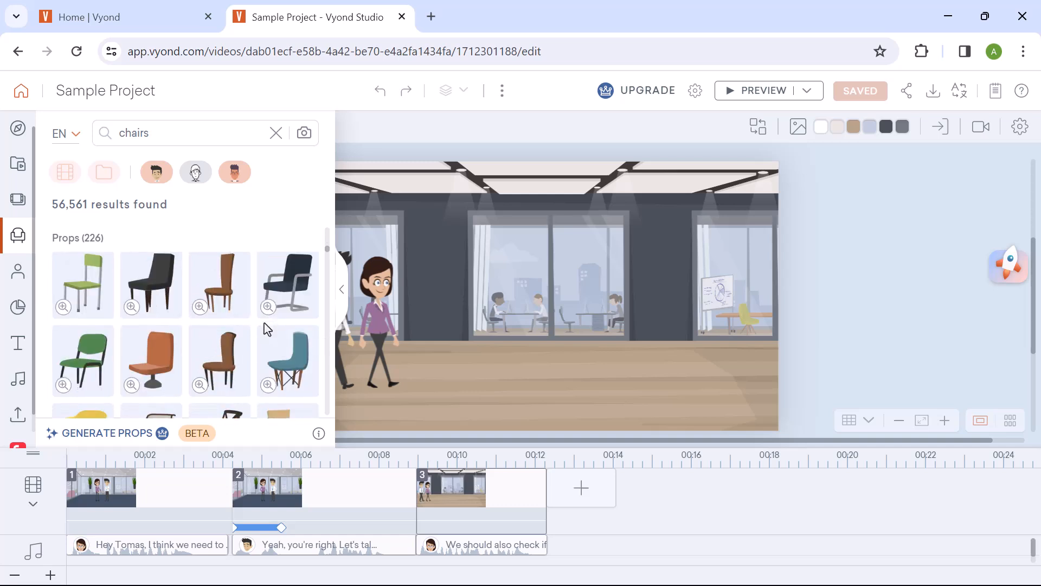
click(79, 358)
click(852, 338)
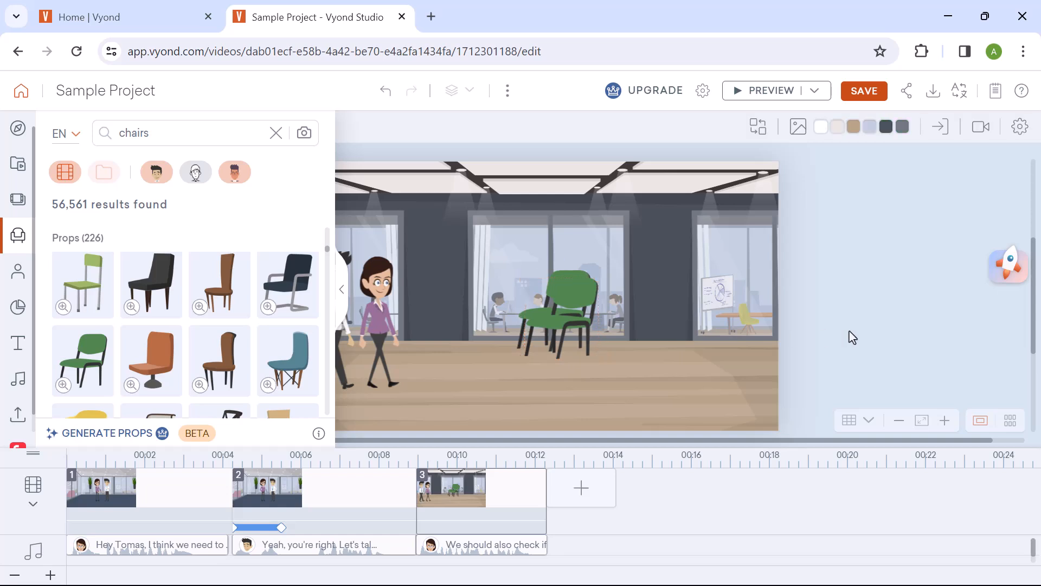
click(343, 290)
- Place the two green chairs apart on the floor in the right half of scene 3 and slightly shrink the rightmost one
drag(575, 326, 560, 360)
drag(659, 348, 702, 347)
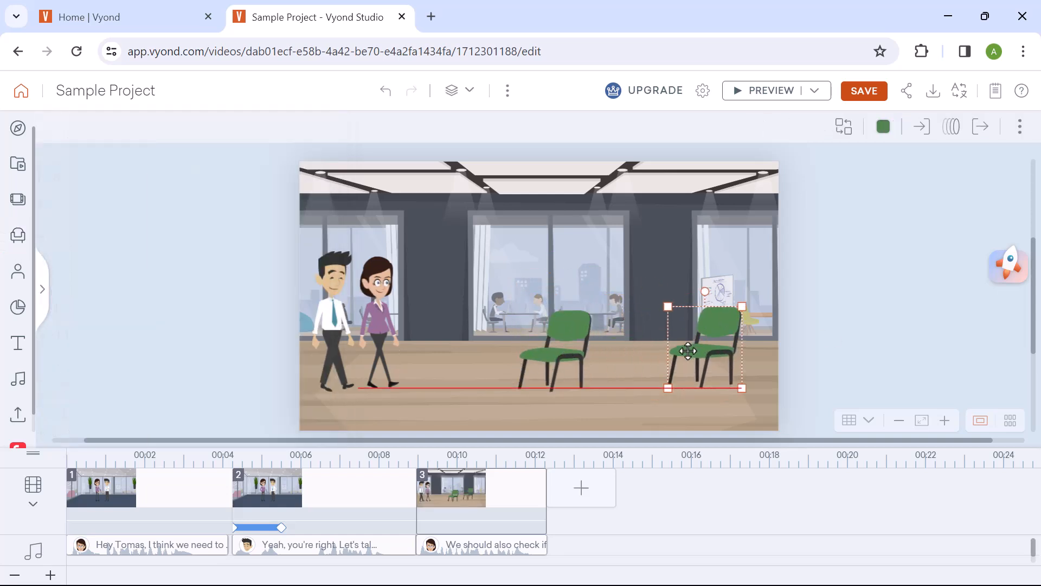
drag(745, 307, 717, 351)
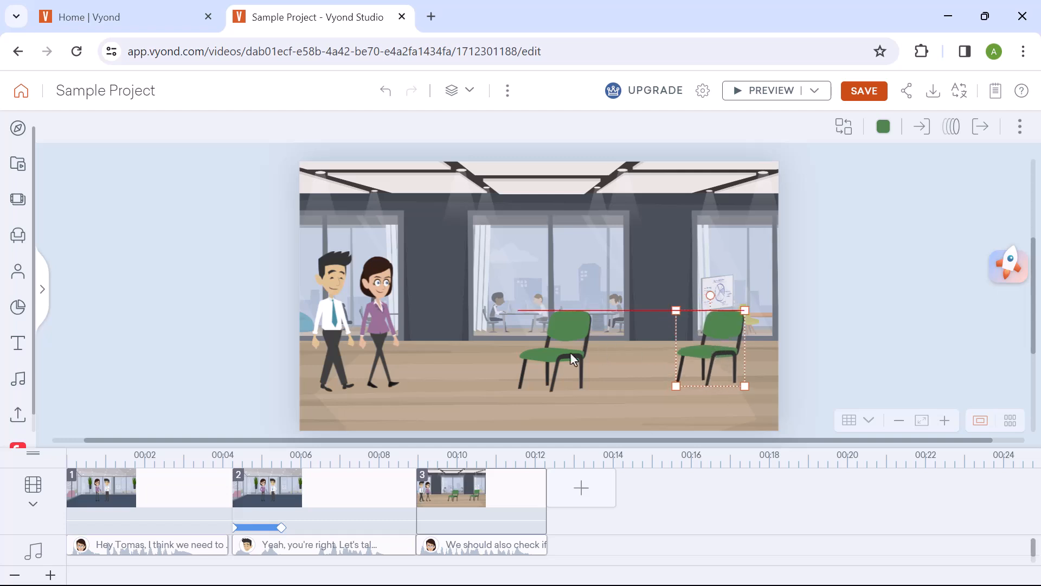
- Move the left green chair closer to the right one and mirror it so the two chairs face each other
drag(577, 351, 618, 347)
right_click(619, 348)
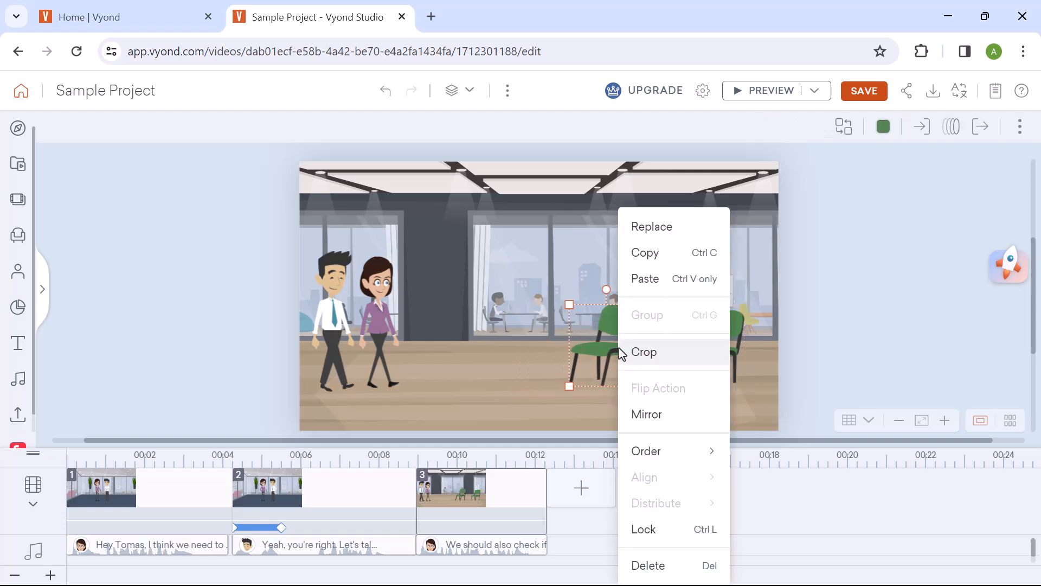
click(659, 413)
drag(624, 351, 641, 355)
click(704, 351)
click(798, 353)
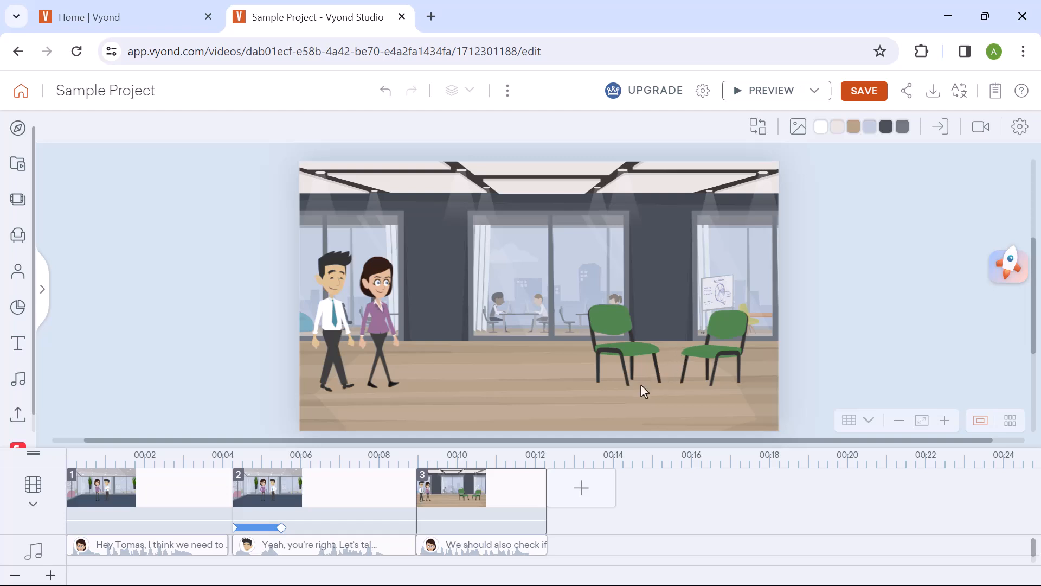
- Add a fourth scene that continues from scene 3
click(506, 493)
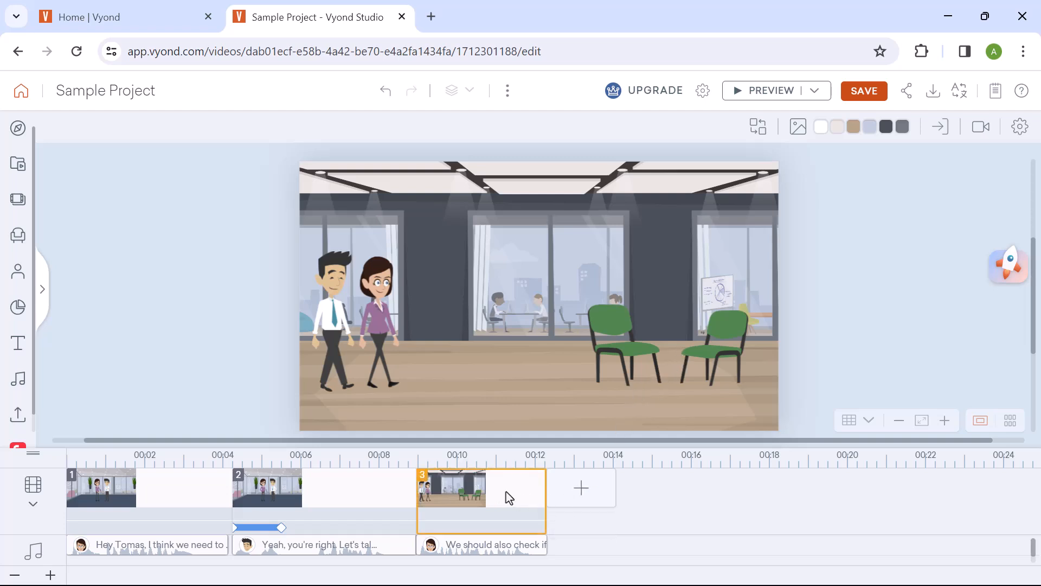
right_click(513, 490)
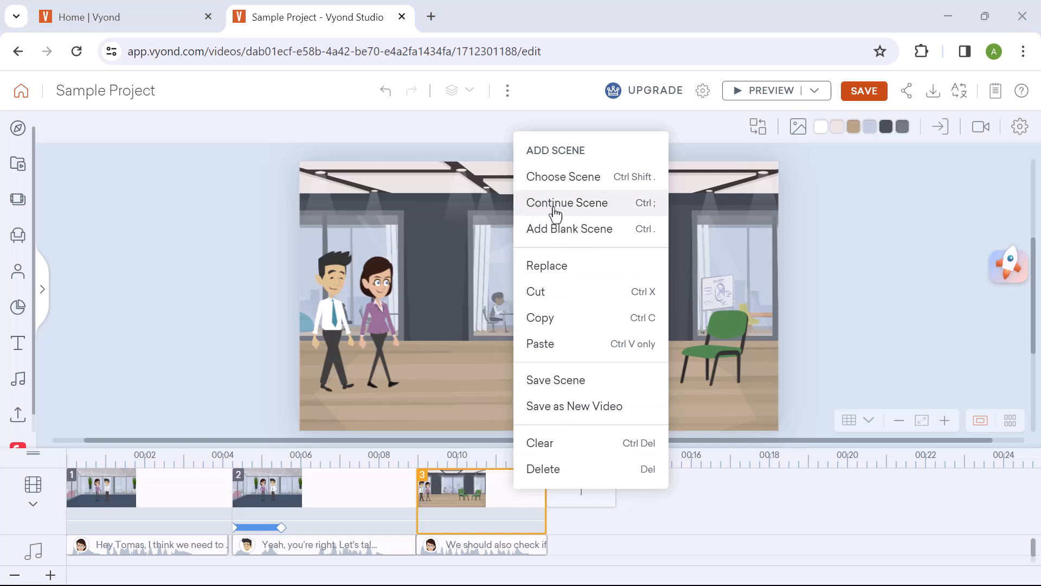
click(617, 211)
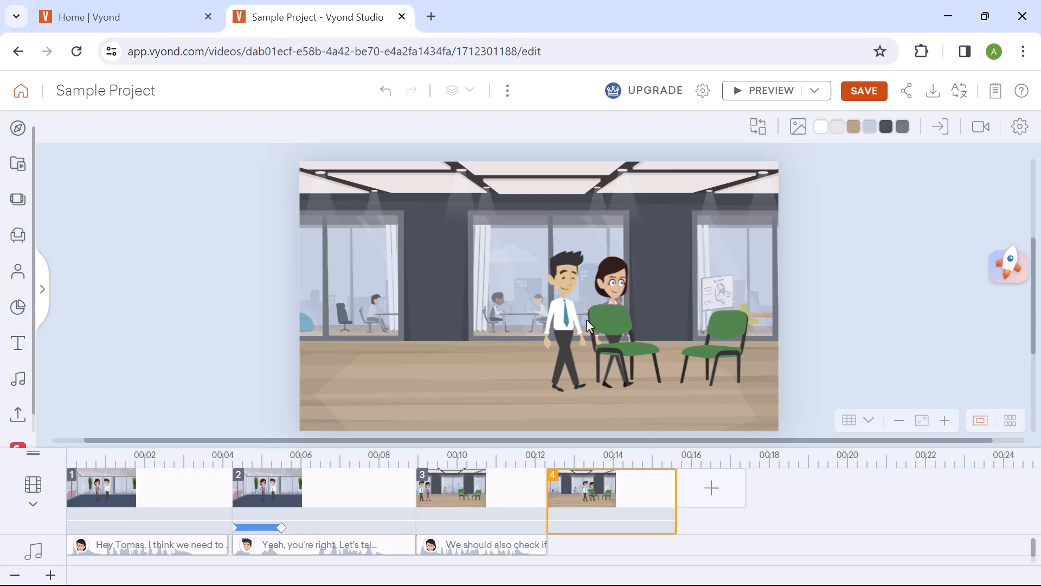
- Bring the man and the woman in scene 4 to the front, ahead of the green chairs
click(610, 286)
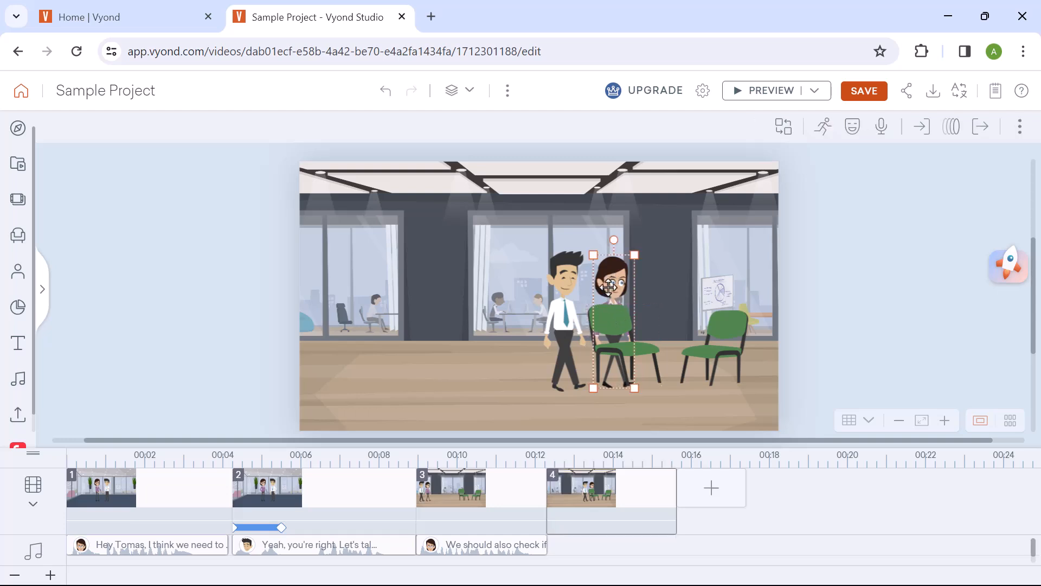
ctrl+click(565, 305)
right_click(566, 305)
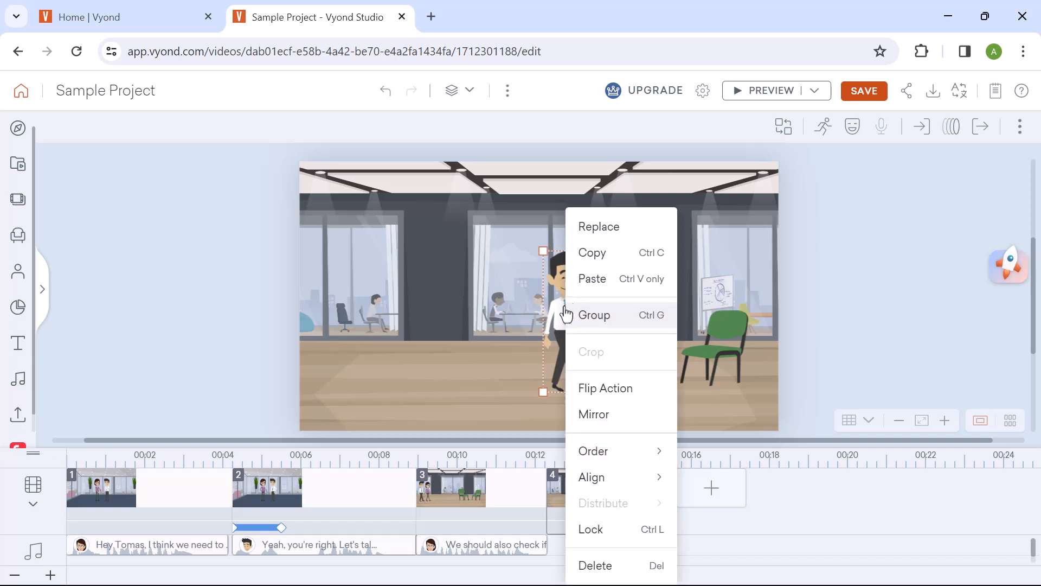
mouse_move(614, 457)
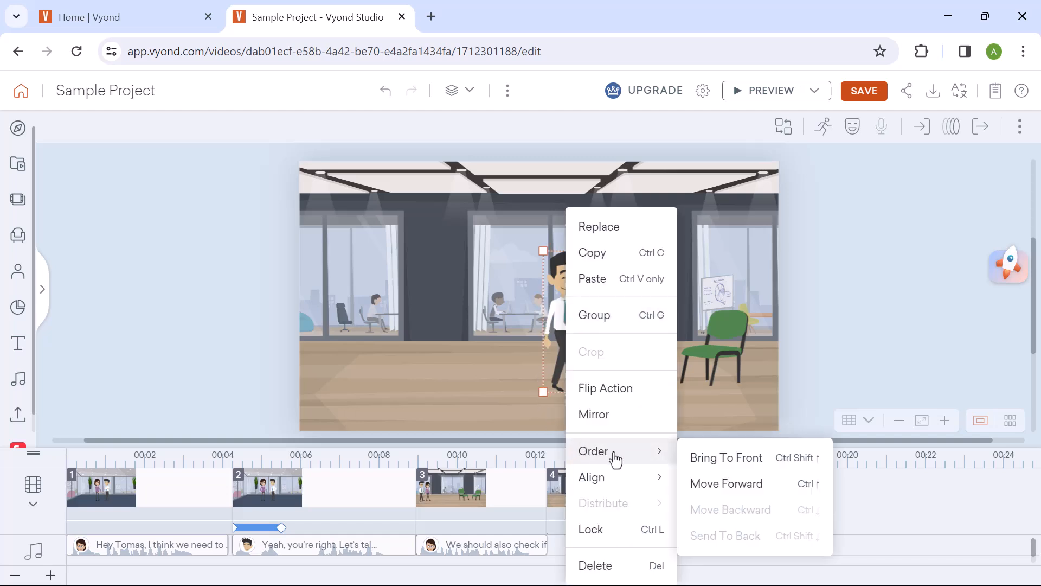
click(726, 458)
click(865, 352)
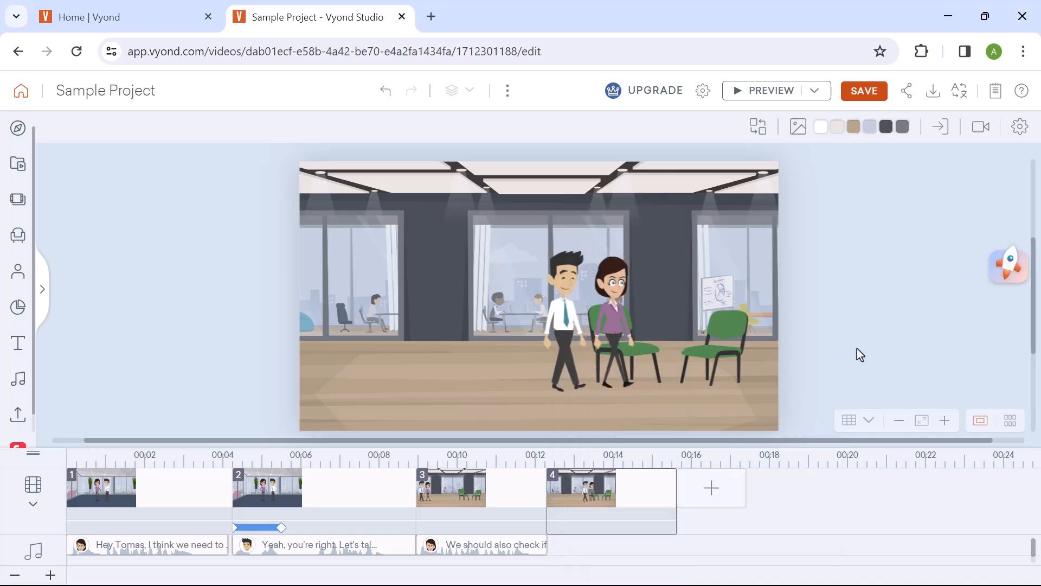
- Find the "sit down" actions, apply the sitting-down animation to the woman in scene 4 and place her in front of the left green chair
click(618, 328)
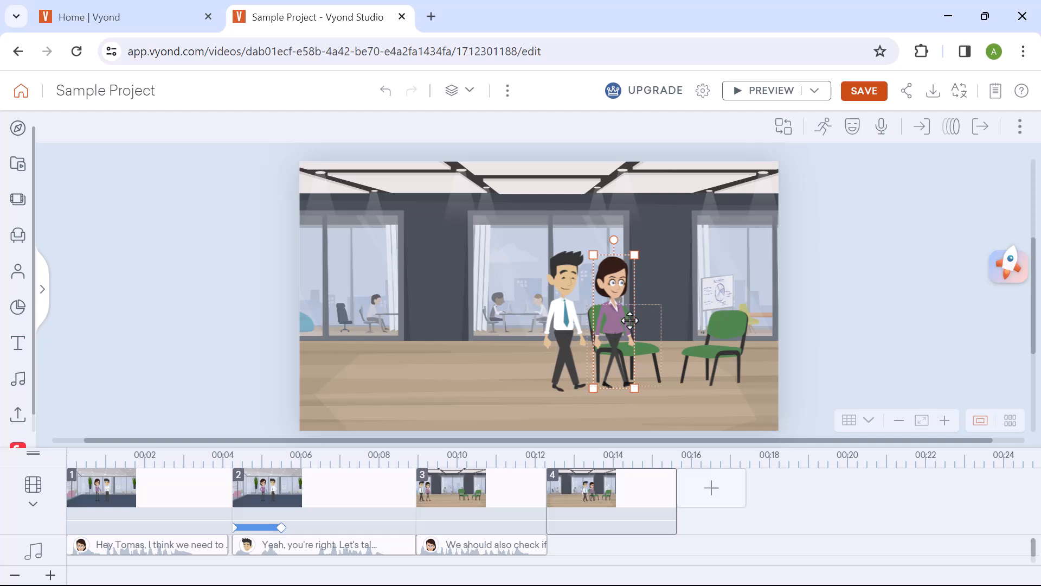
click(825, 132)
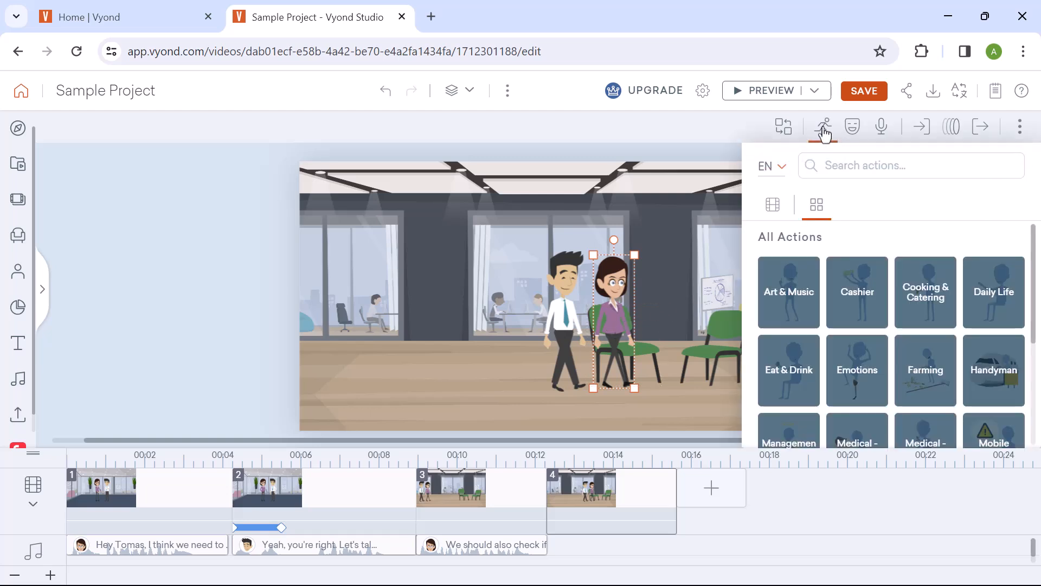
click(847, 170)
text(sit)
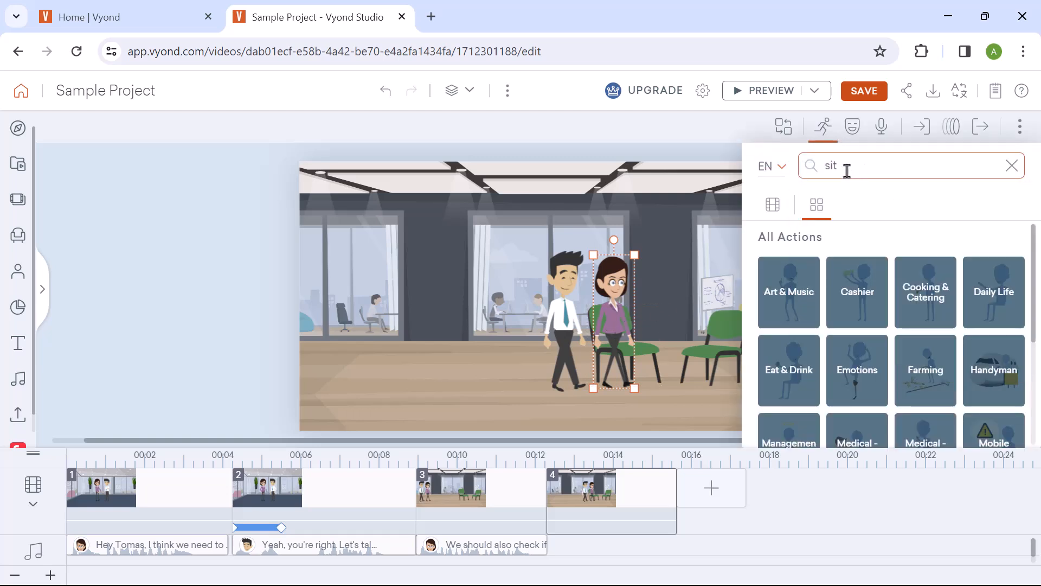
text( down)
key(Return)
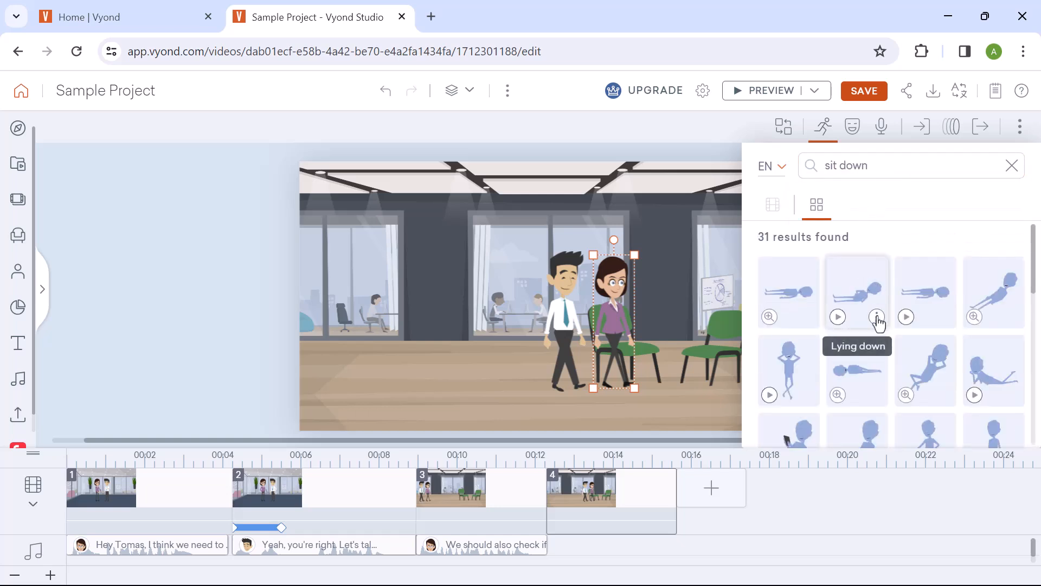
scroll(874, 315, down, 2)
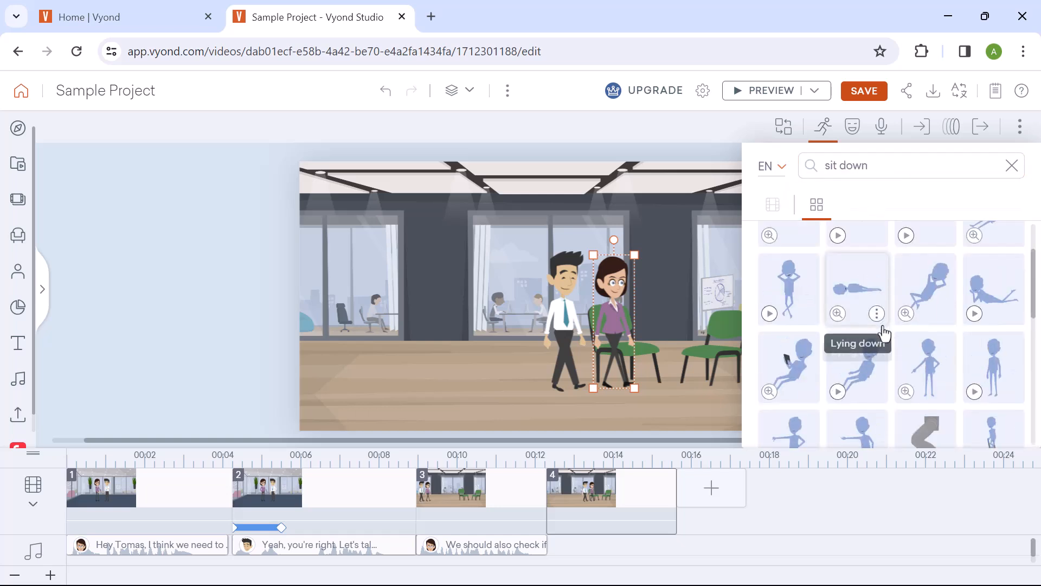
click(981, 389)
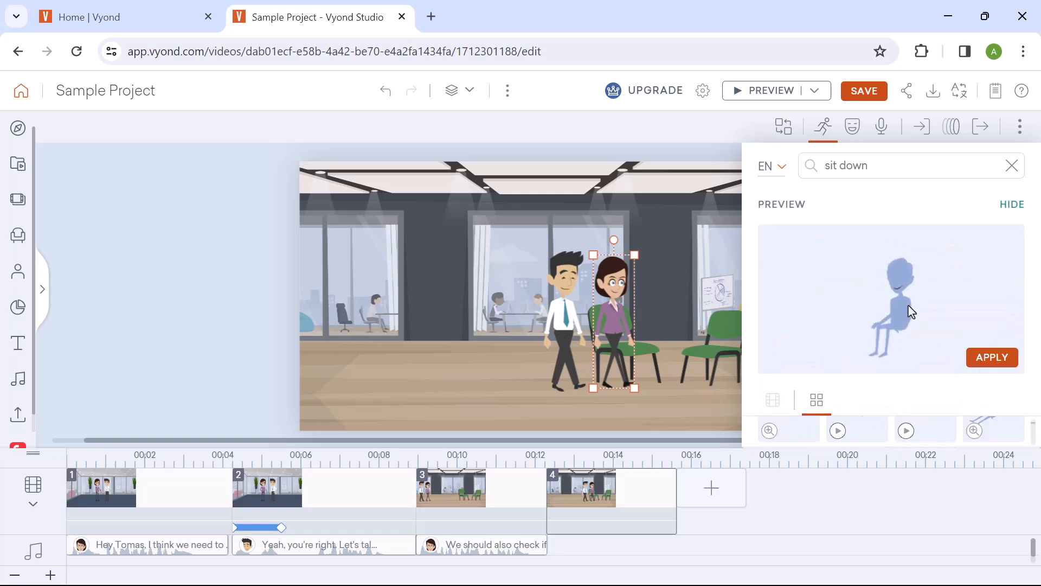
click(988, 362)
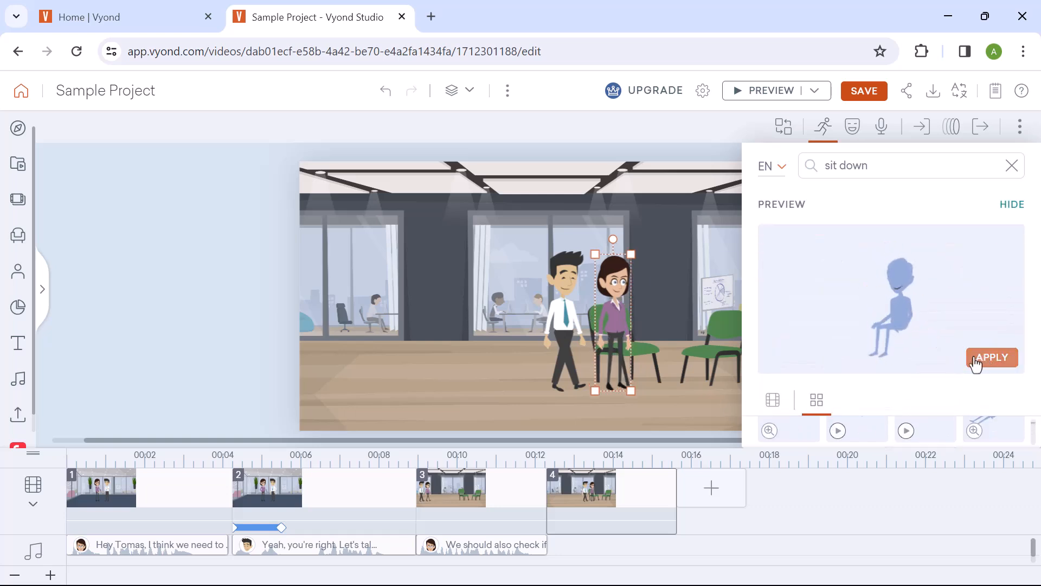
click(1011, 172)
click(823, 128)
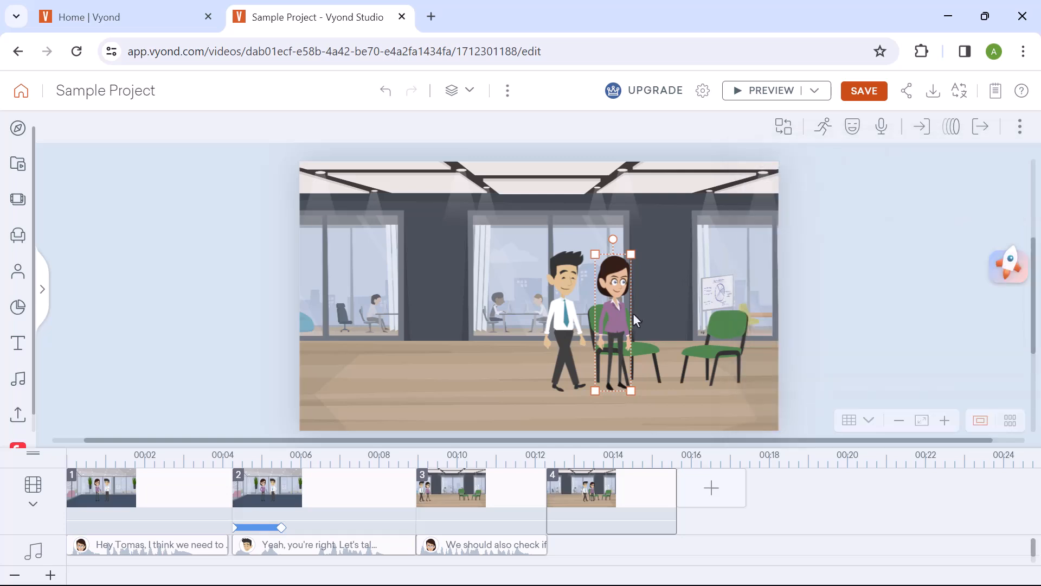
drag(610, 320, 642, 317)
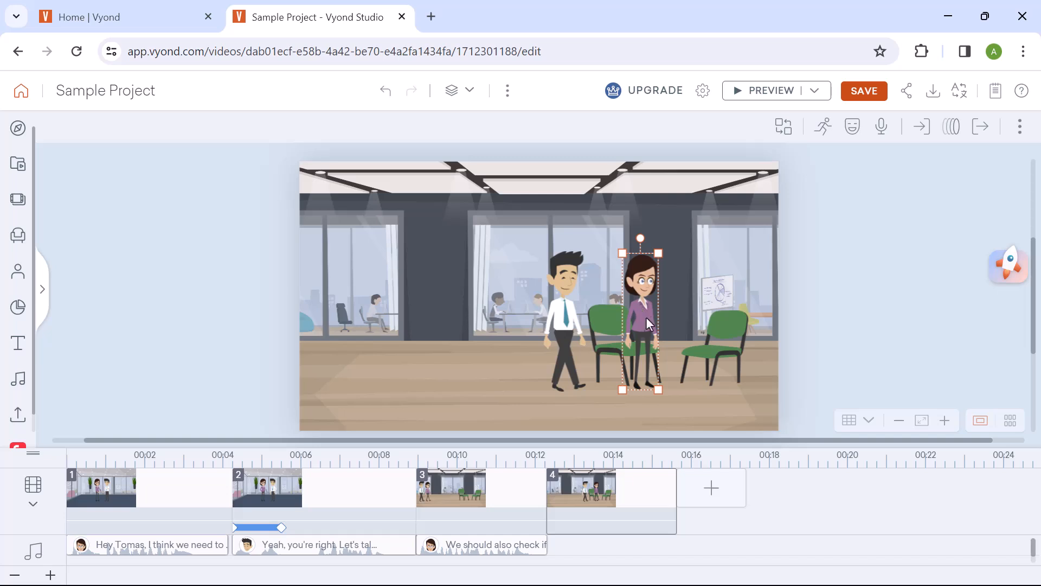
- Apply the same sitting-down animation from the "sit down" action results to the man in scene 4
click(567, 341)
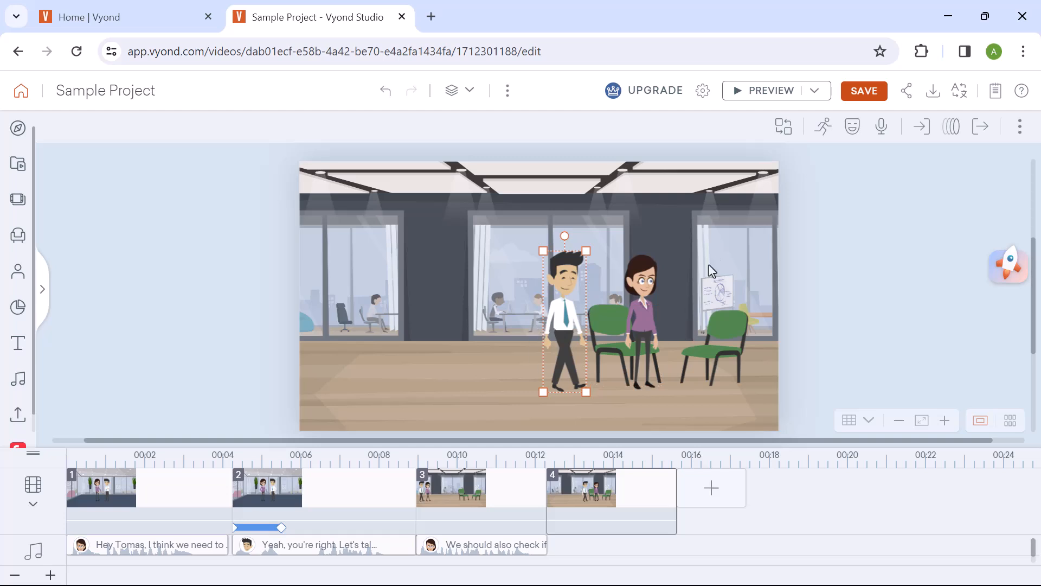
click(828, 127)
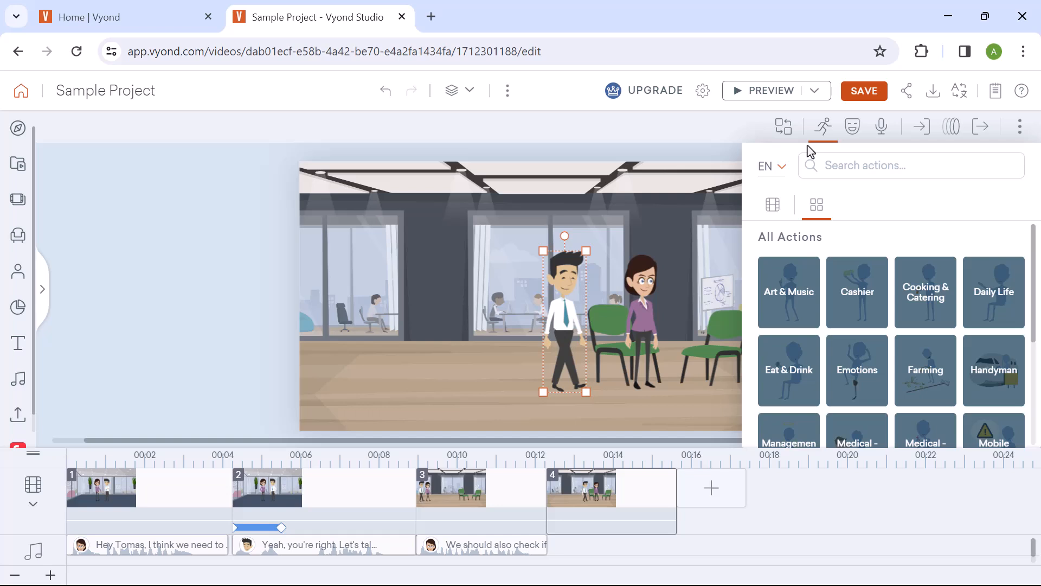
click(863, 164)
click(835, 230)
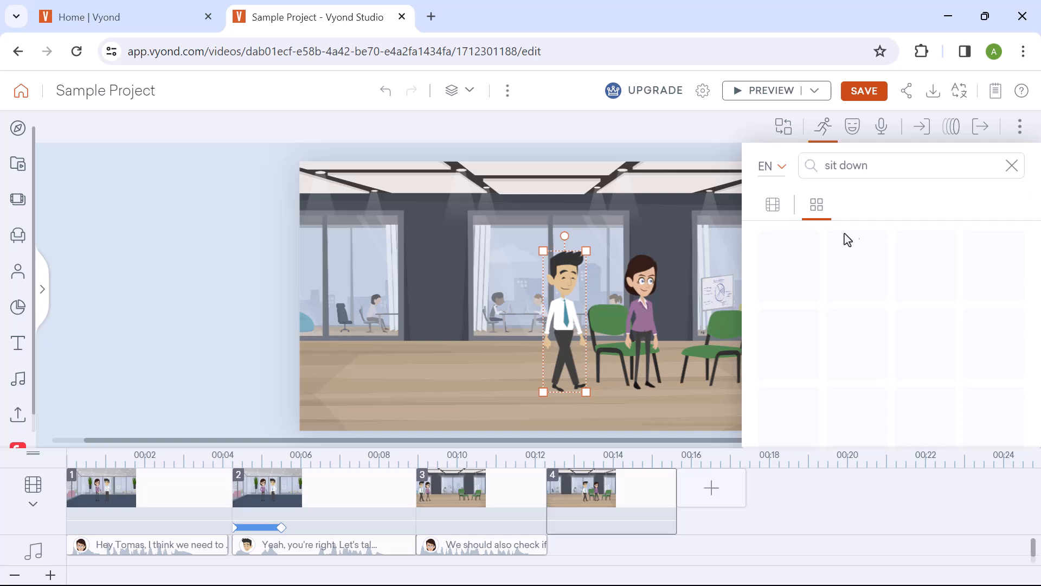
scroll(925, 360, down, 3)
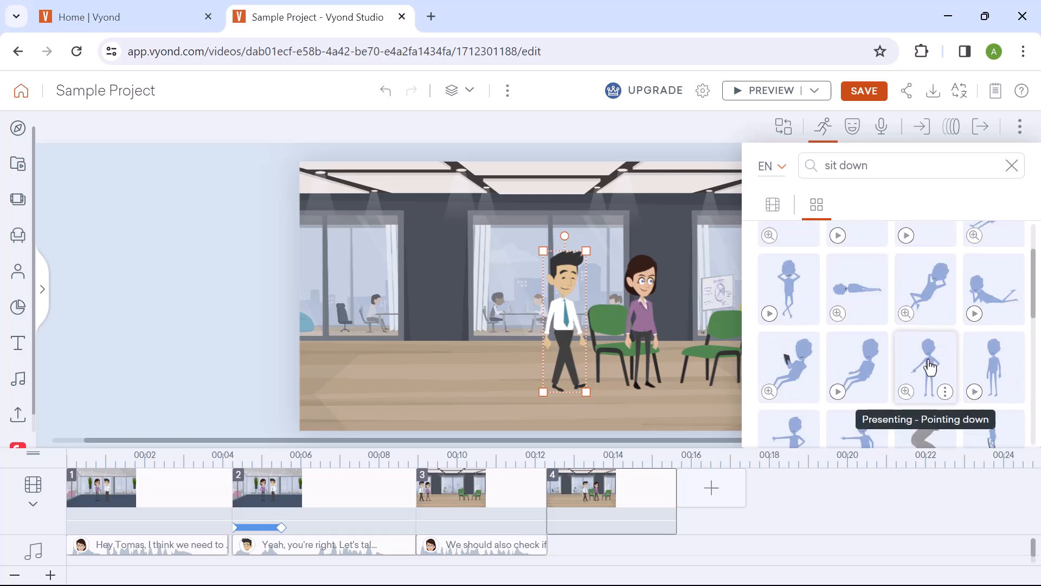
click(975, 391)
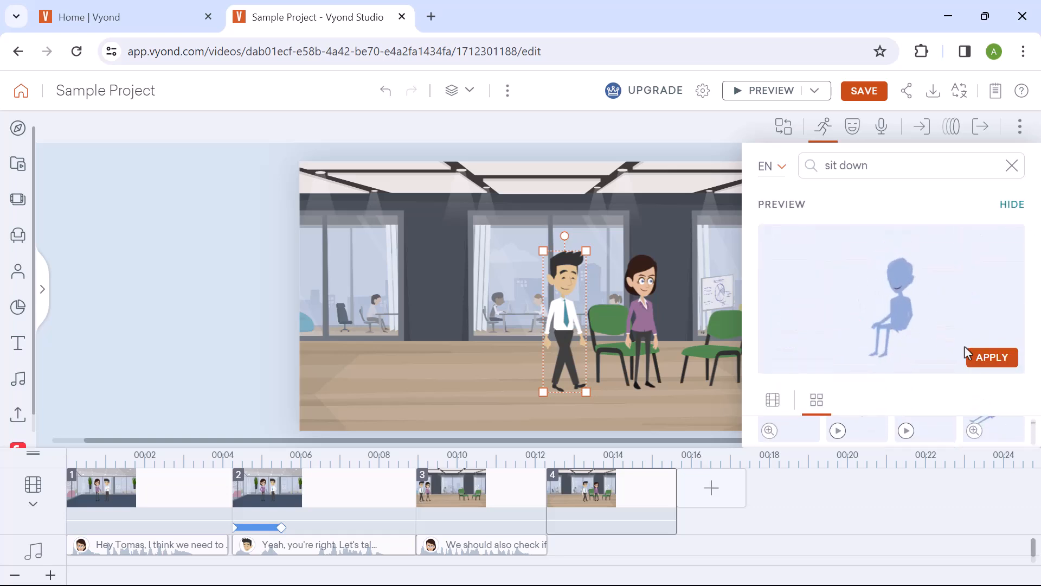
click(980, 361)
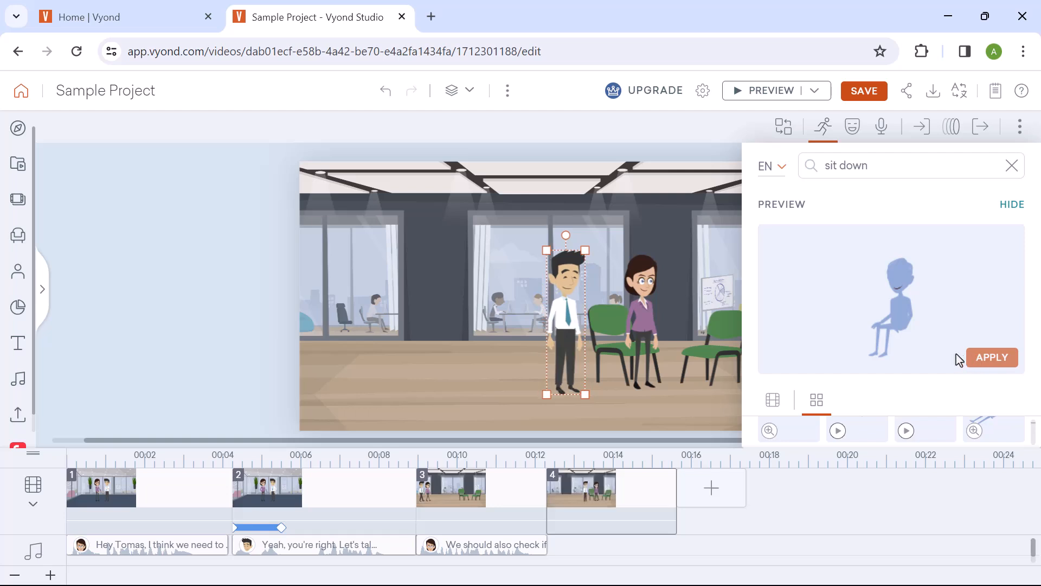
click(1010, 205)
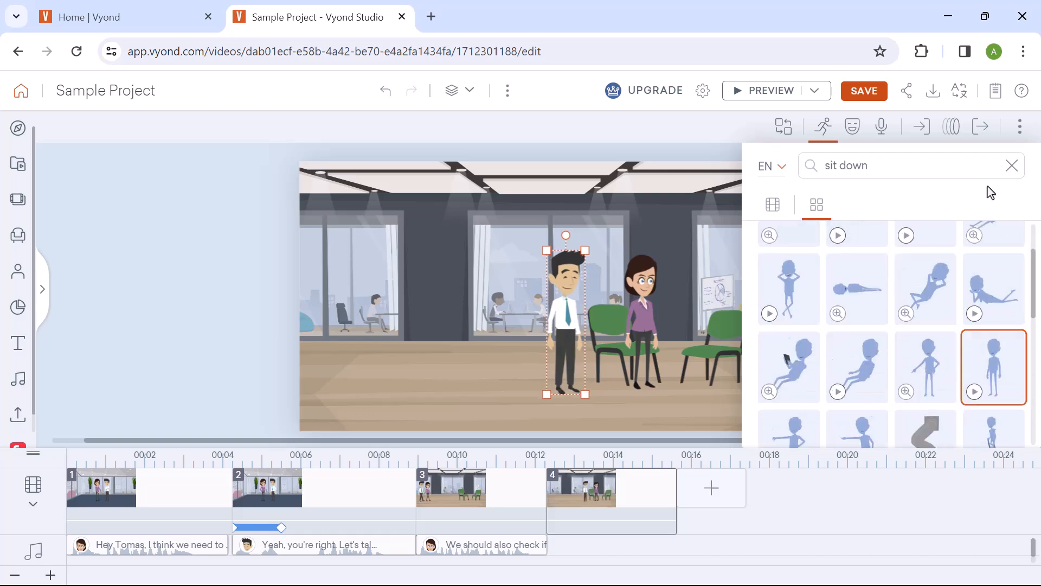
click(1011, 166)
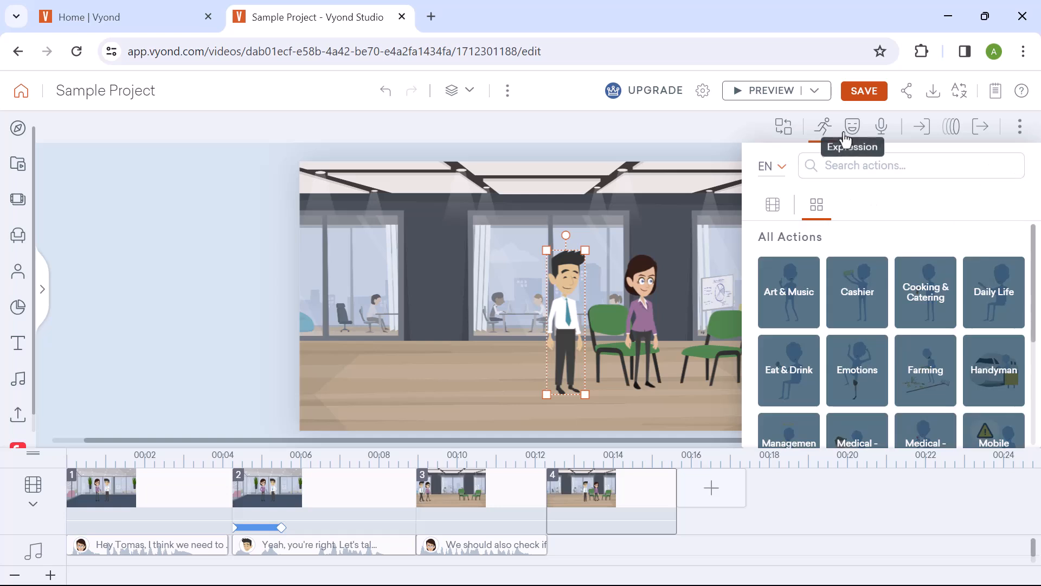
click(824, 129)
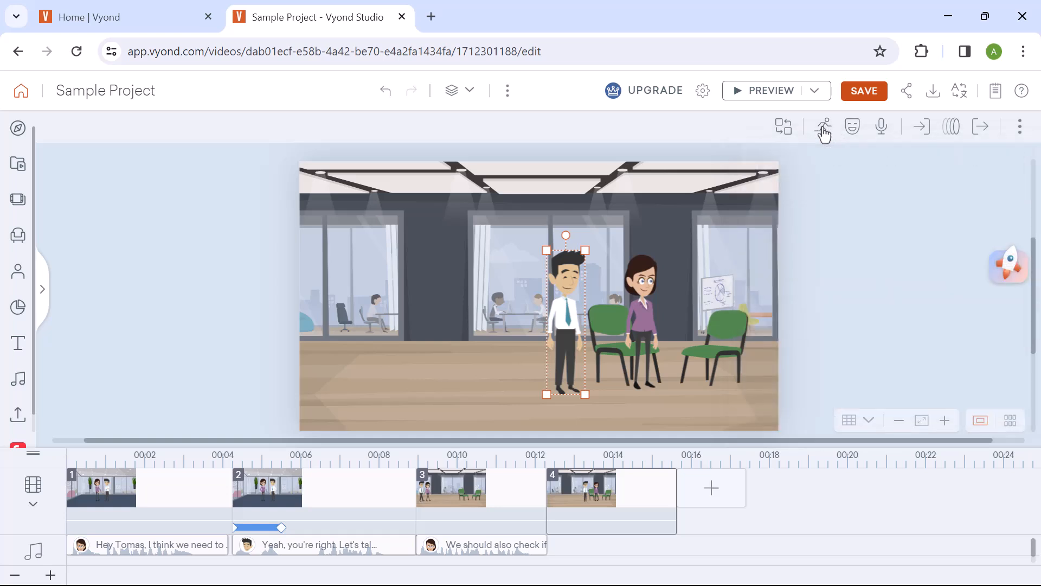
- Mirror the man so he faces the woman and move him in front of the right green chair
right_click(568, 307)
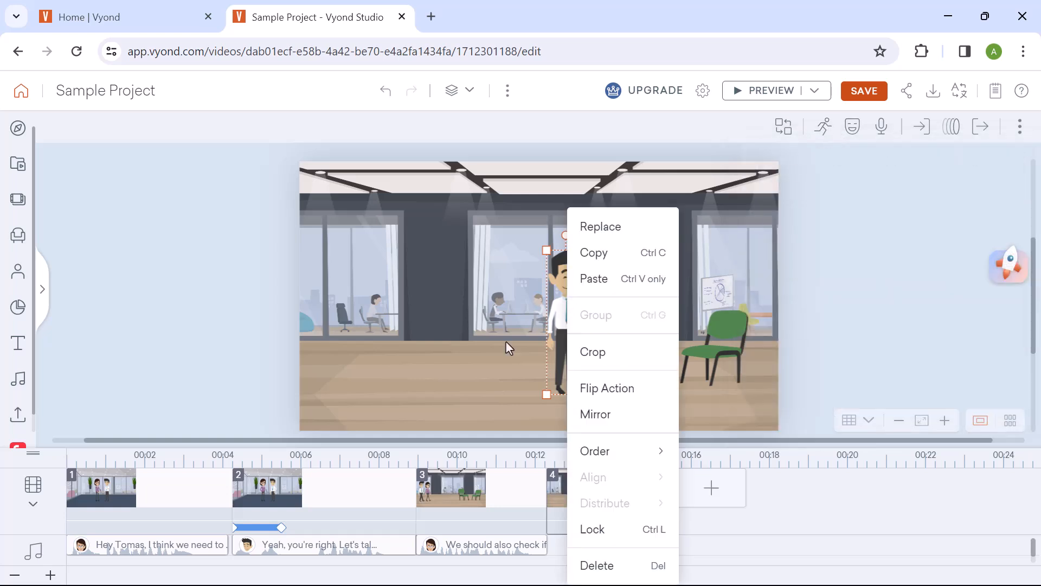
click(597, 415)
drag(560, 329, 695, 319)
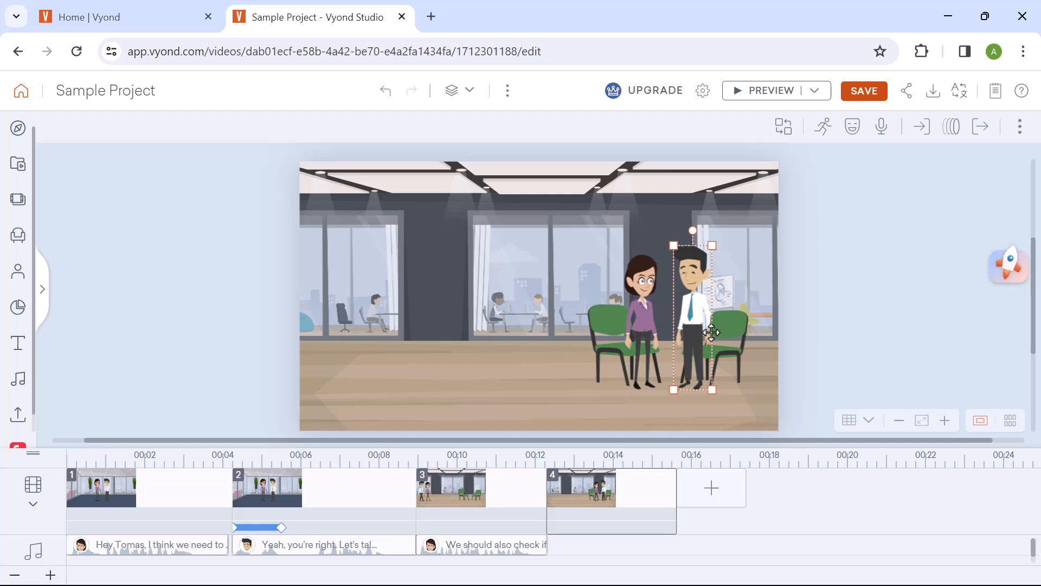
click(864, 133)
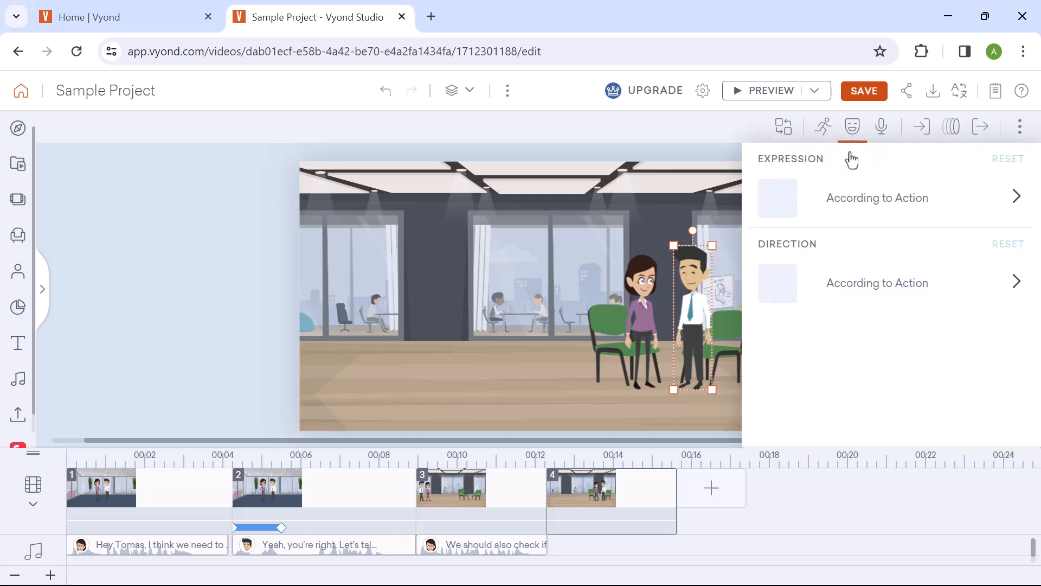
click(839, 212)
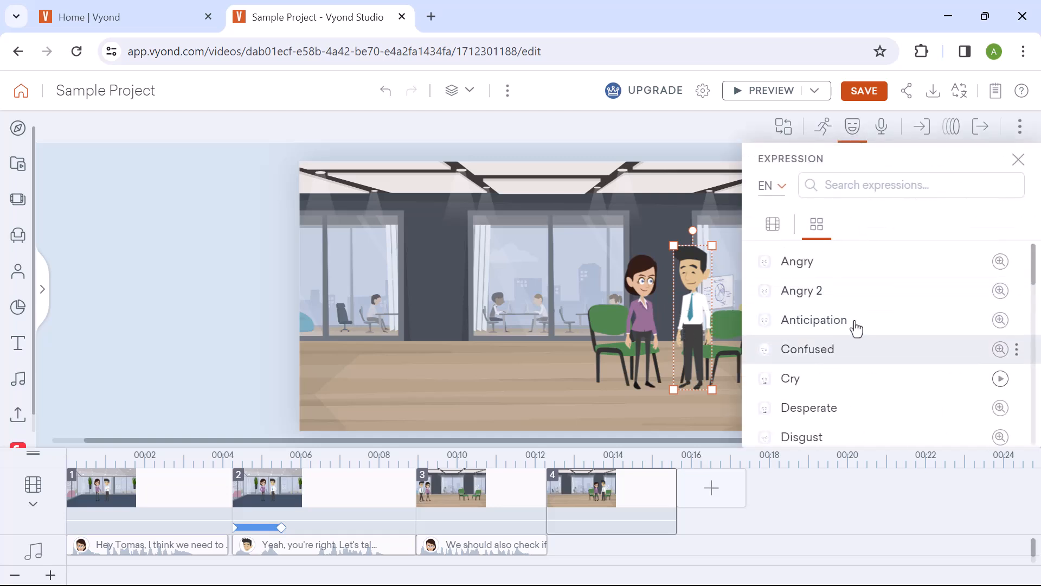
click(1018, 160)
click(855, 132)
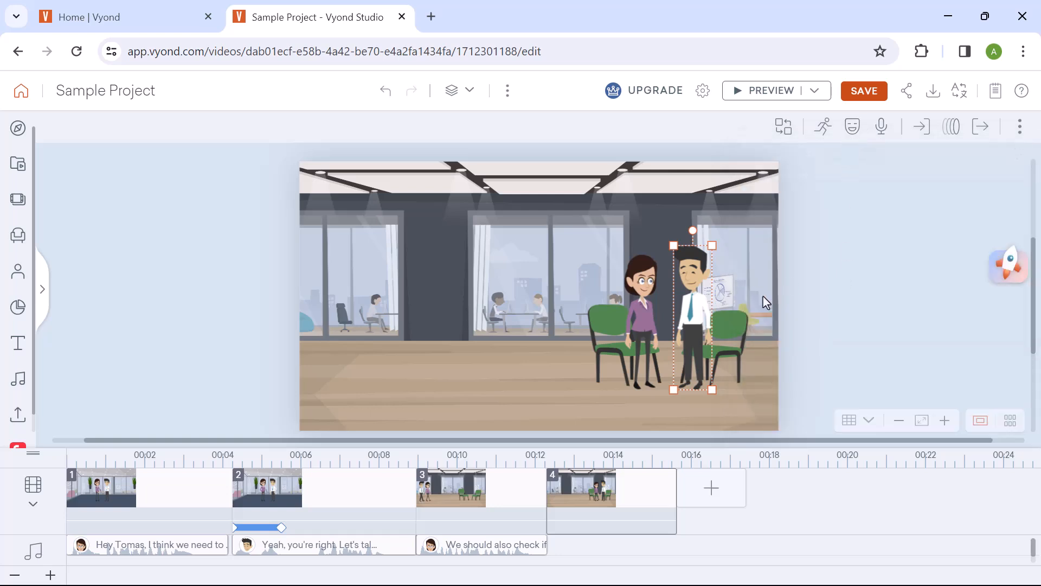
- Nudge the man and the woman into line with their chairs and preview the sitting animation of scene 4
key(Right)
key(Right)
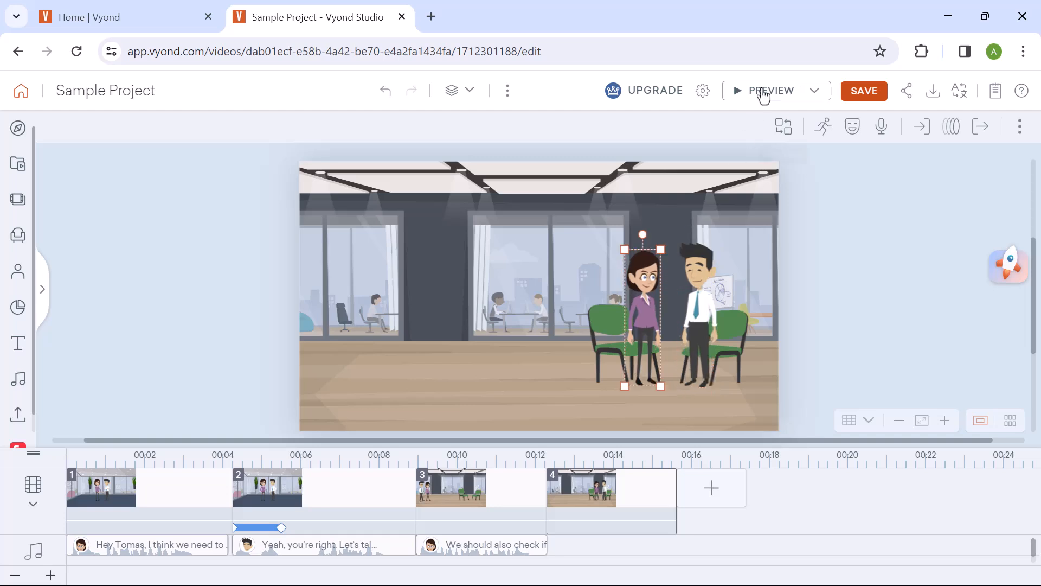
click(763, 91)
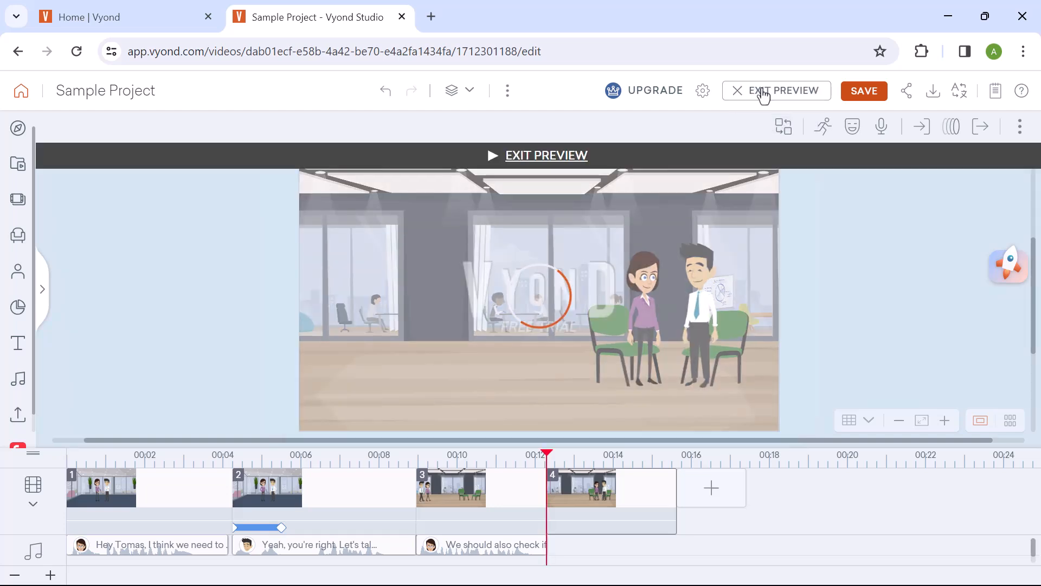
click(763, 92)
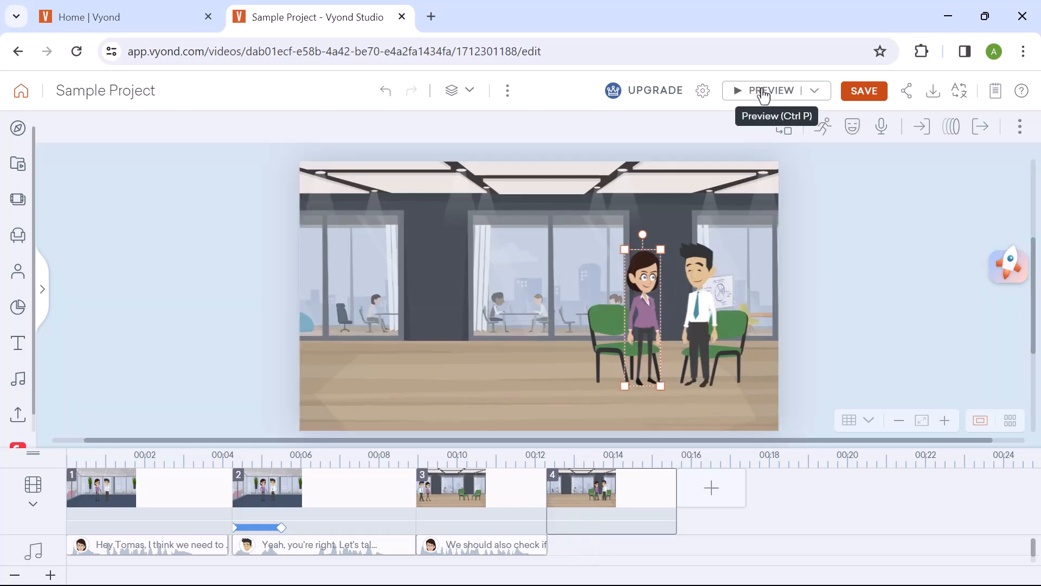
click(763, 92)
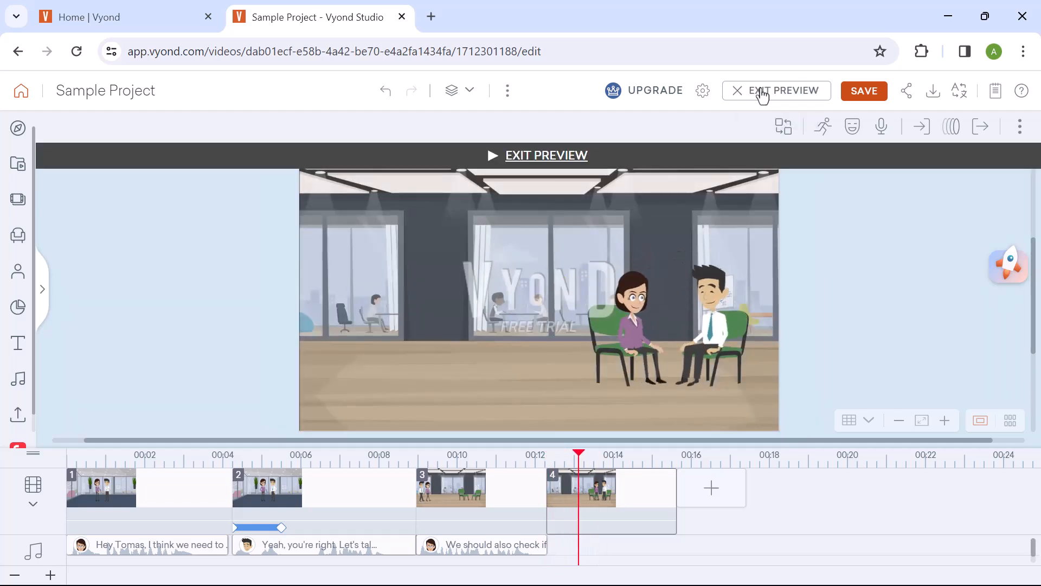
click(763, 92)
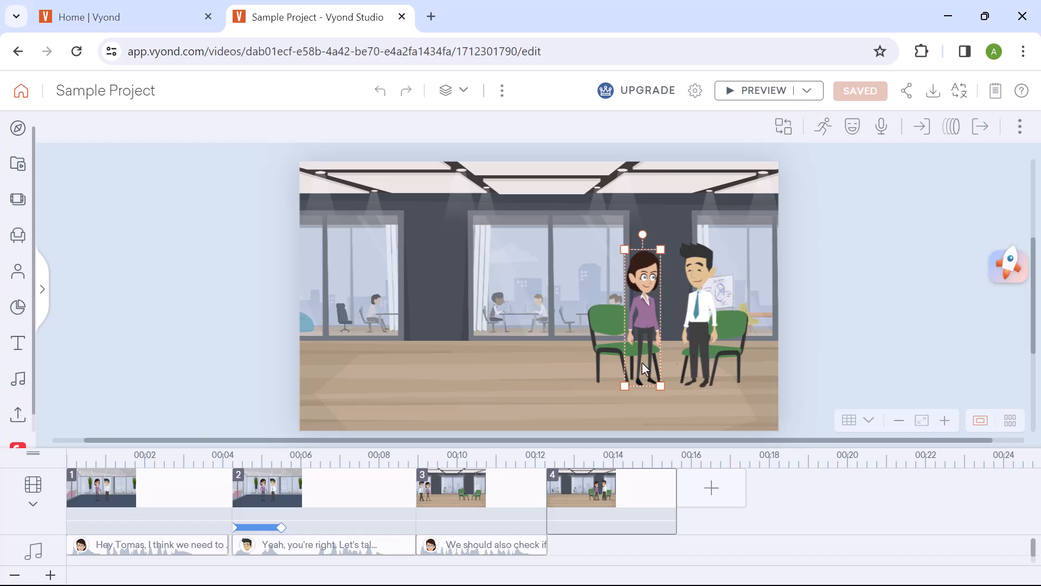
- Shorten scene 4 to end at about the 14-second mark and add a fifth scene that continues from it
drag(677, 512, 623, 511)
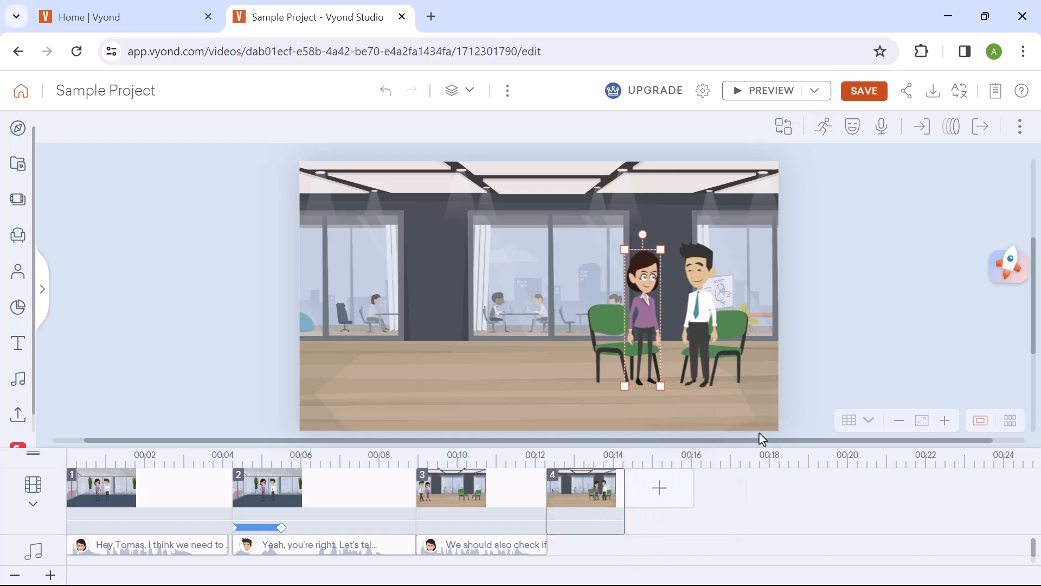
click(600, 489)
right_click(599, 493)
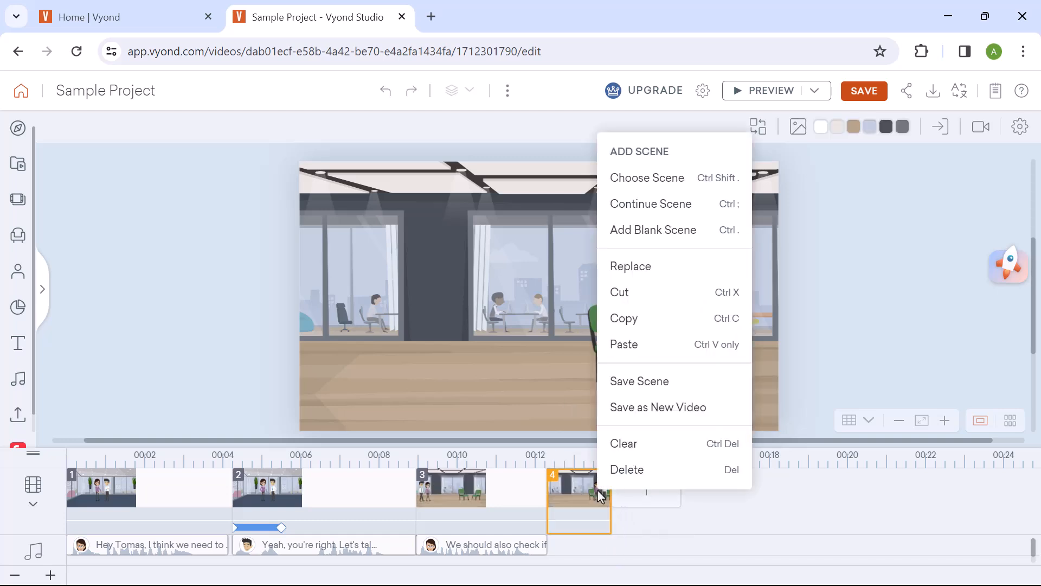
click(642, 214)
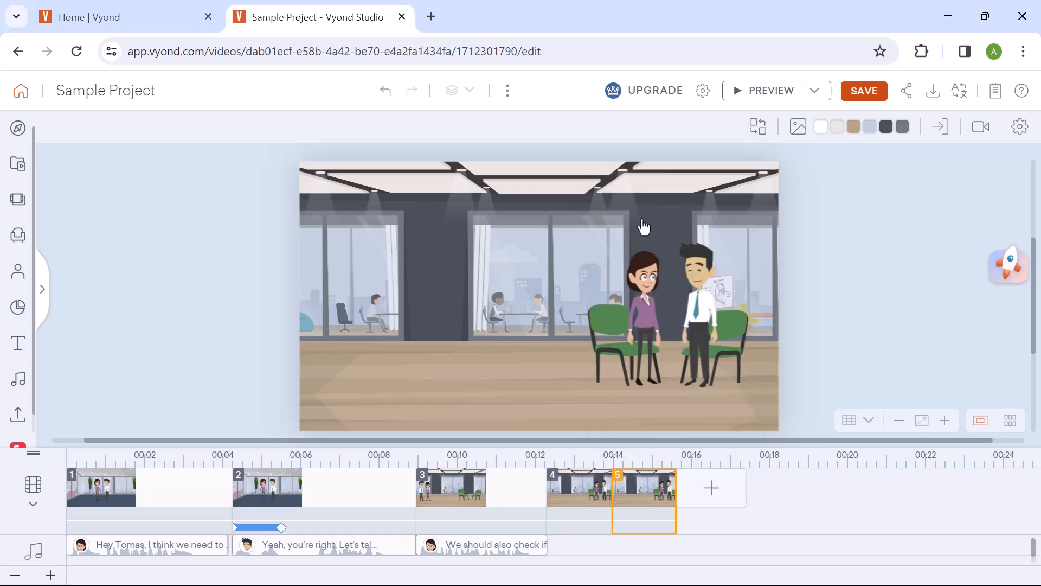
- Apply a seated talking action from the "sit" action results to both the woman and the man in scene 5
click(648, 317)
shift+click(705, 307)
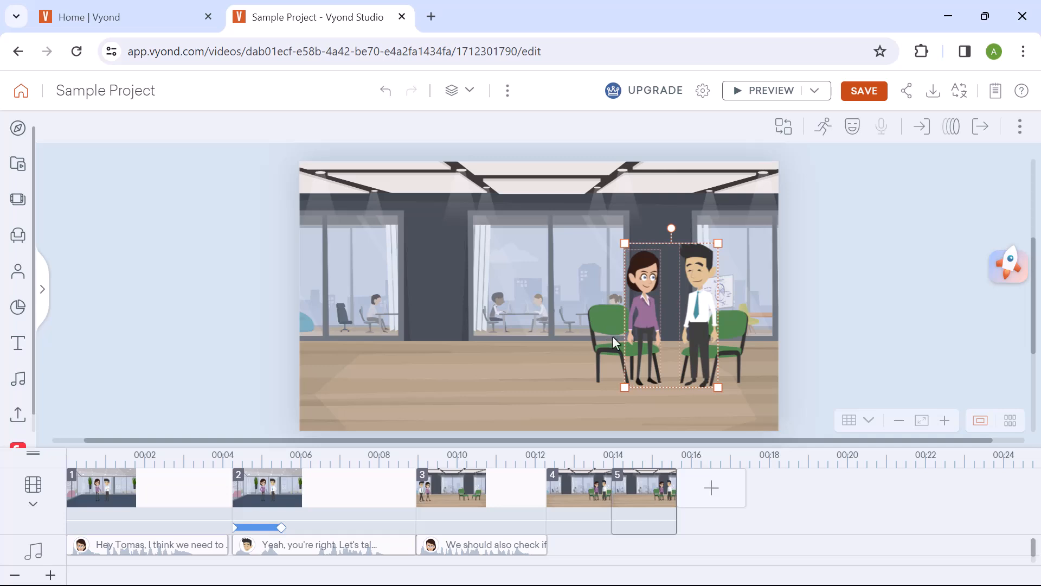
click(824, 128)
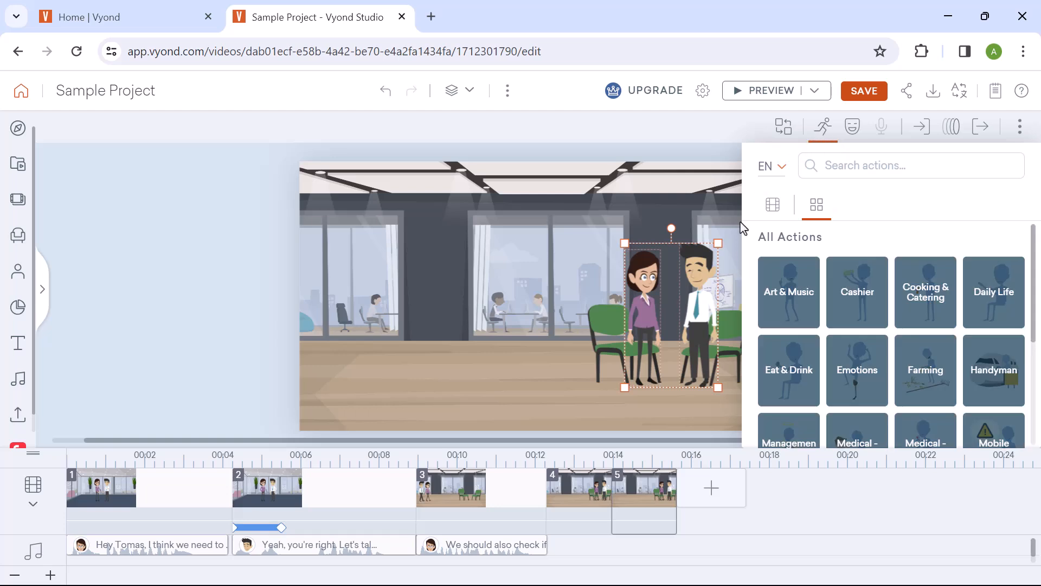
click(854, 169)
text(sit)
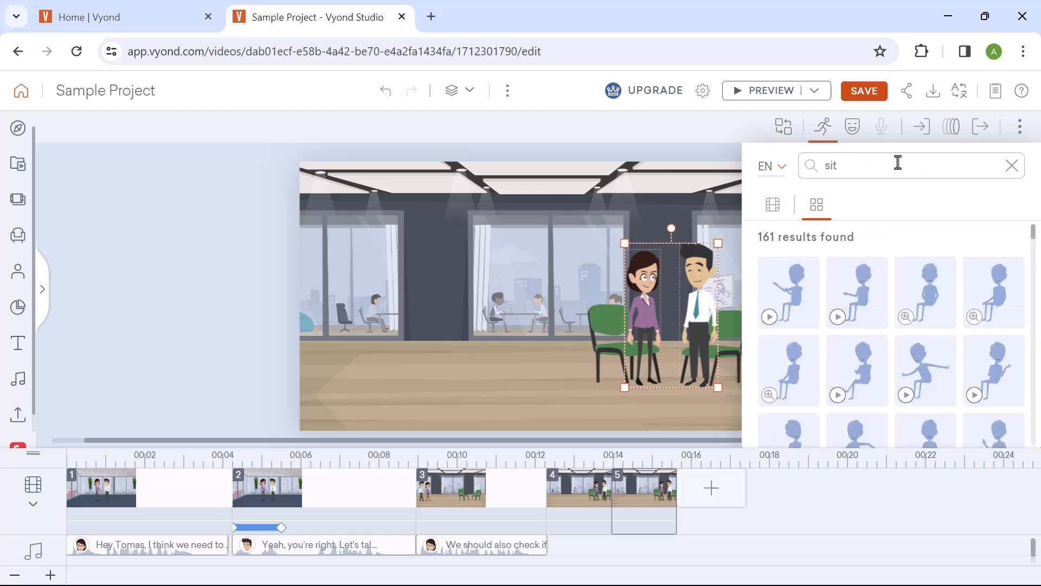
click(822, 309)
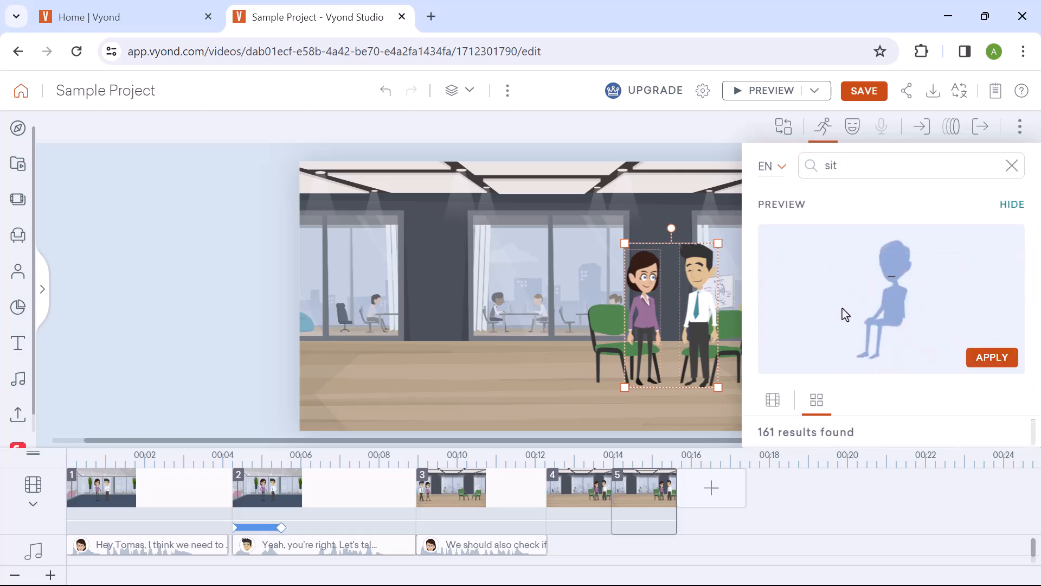
click(993, 360)
click(1012, 204)
click(1012, 166)
click(823, 128)
click(864, 323)
- Nudge the seated man and woman so each sits properly on their green chair
drag(712, 331, 716, 329)
click(629, 334)
key(Up)
key(Up)
key(Up)
key(Up)
key(Up)
key(Right)
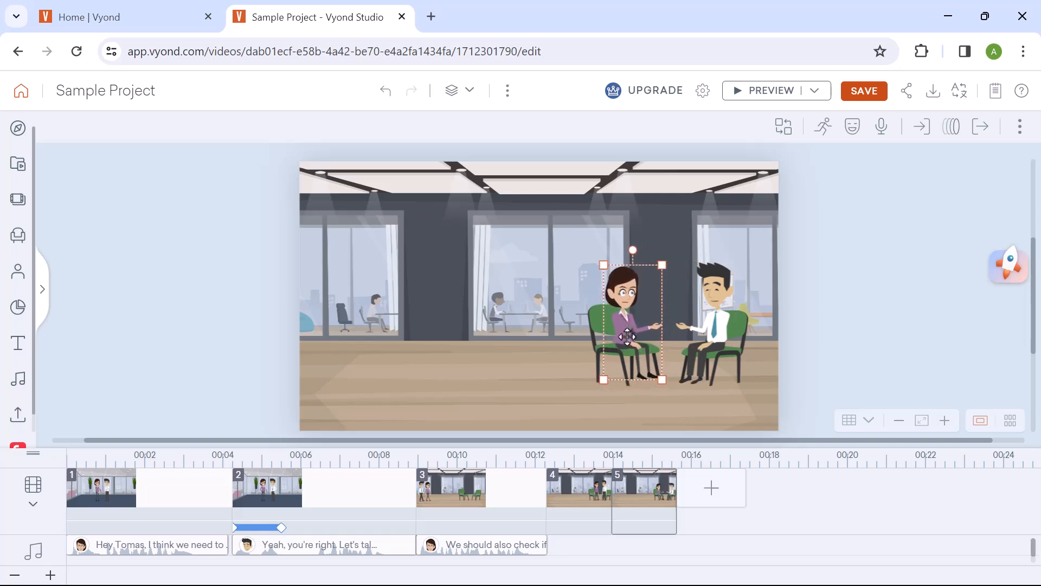
- Set the seated woman's expression to Happy from the "smile" expression results
click(822, 128)
click(852, 127)
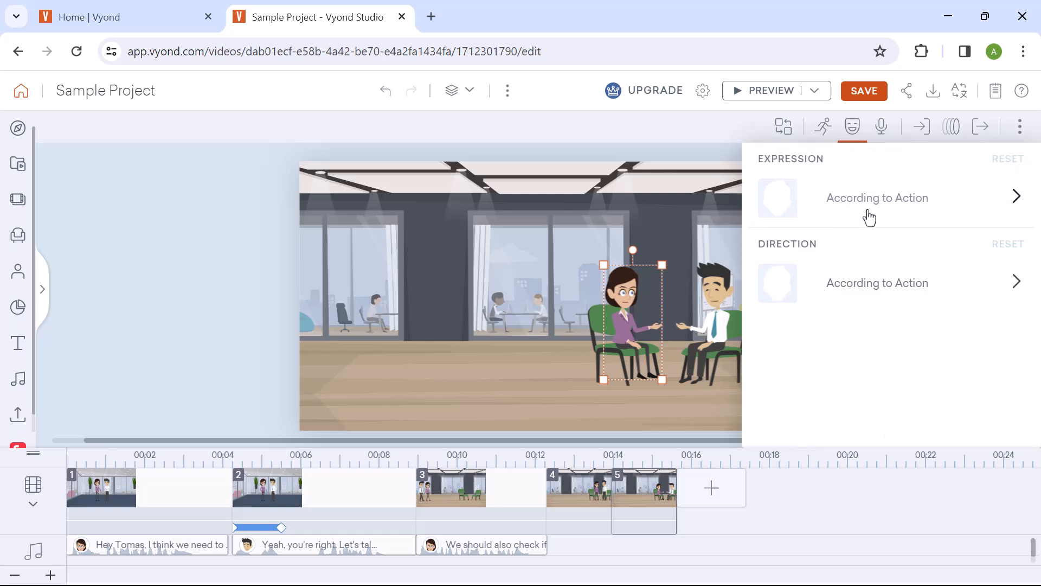
click(867, 217)
click(853, 186)
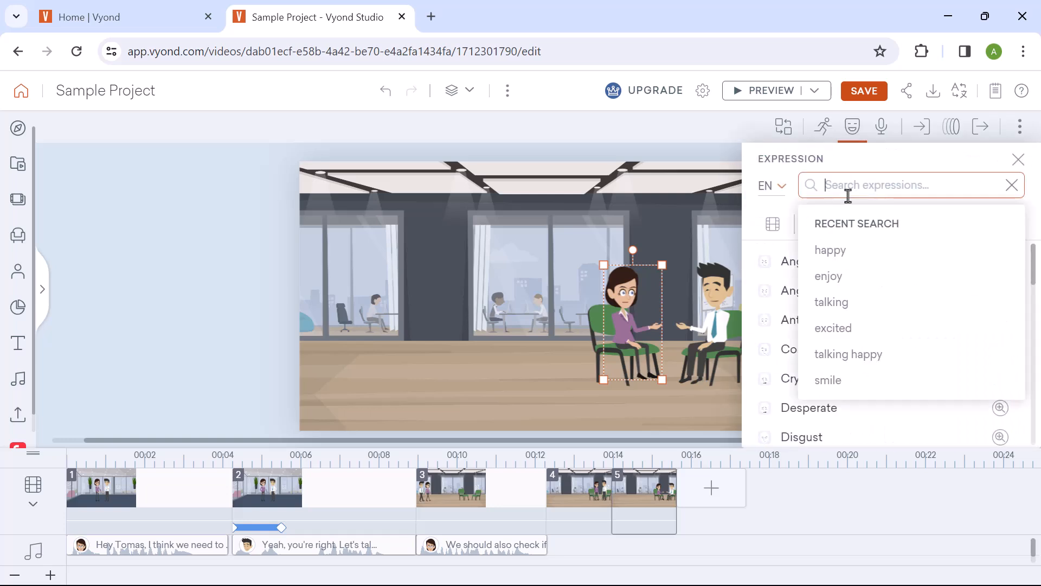
click(835, 379)
click(876, 293)
- Change the woman's action in scene 5 to a sitting pose with her hands resting on her lap
click(823, 128)
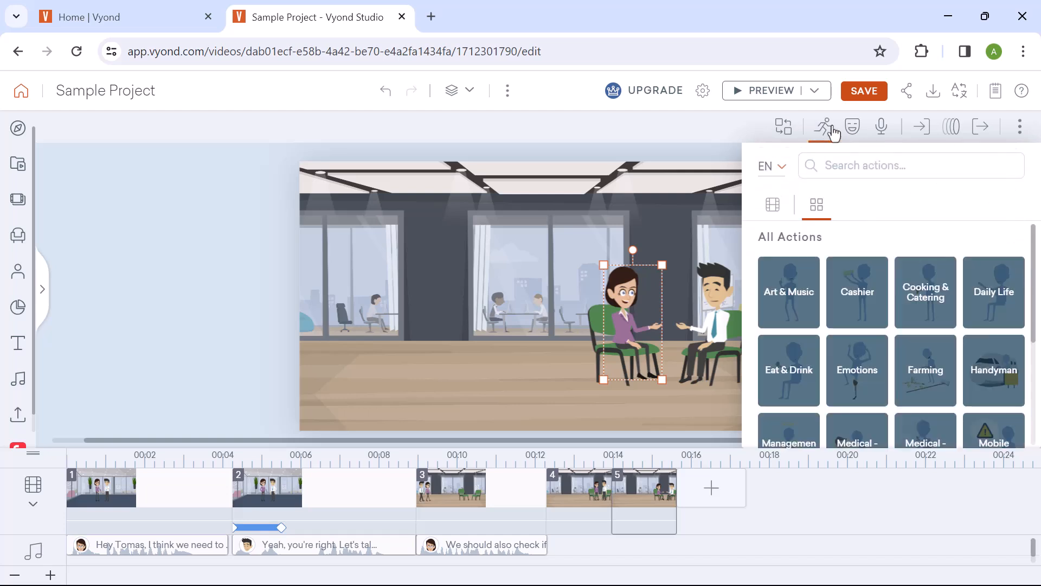
click(773, 204)
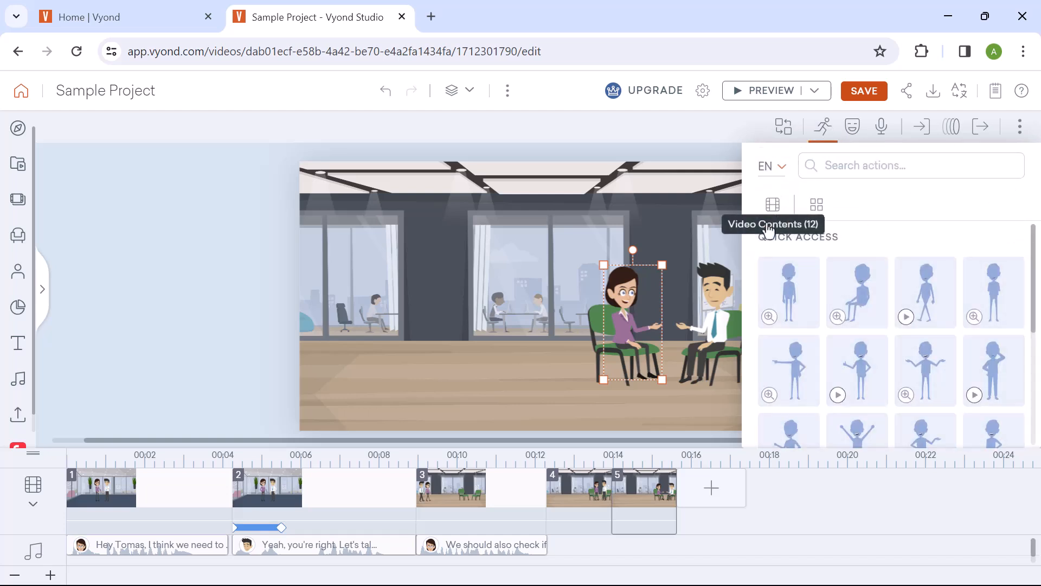
click(864, 291)
click(668, 300)
click(698, 282)
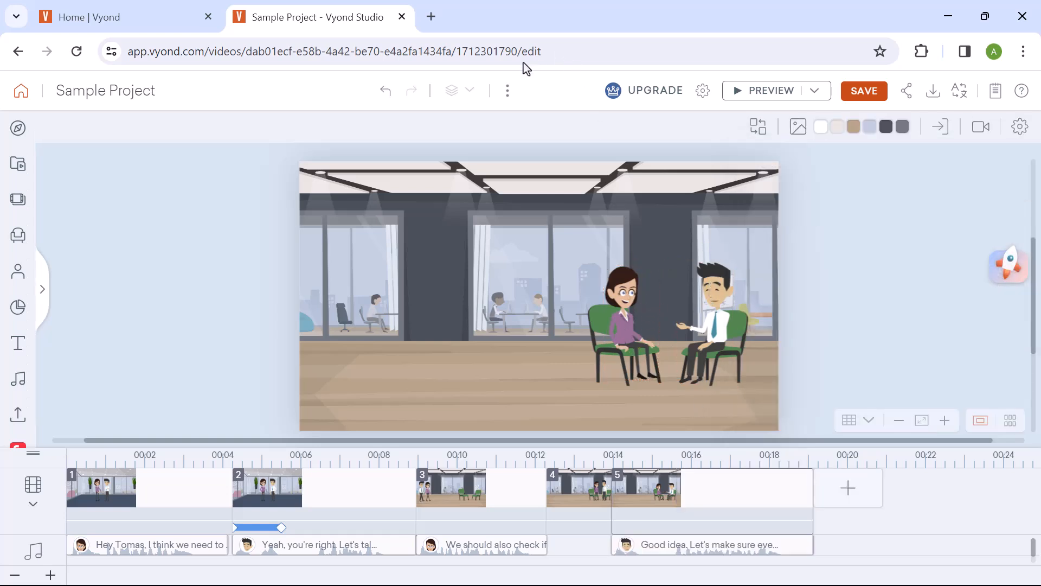
- Preview scene 5 to check the seated conversation, and exit the preview
click(714, 306)
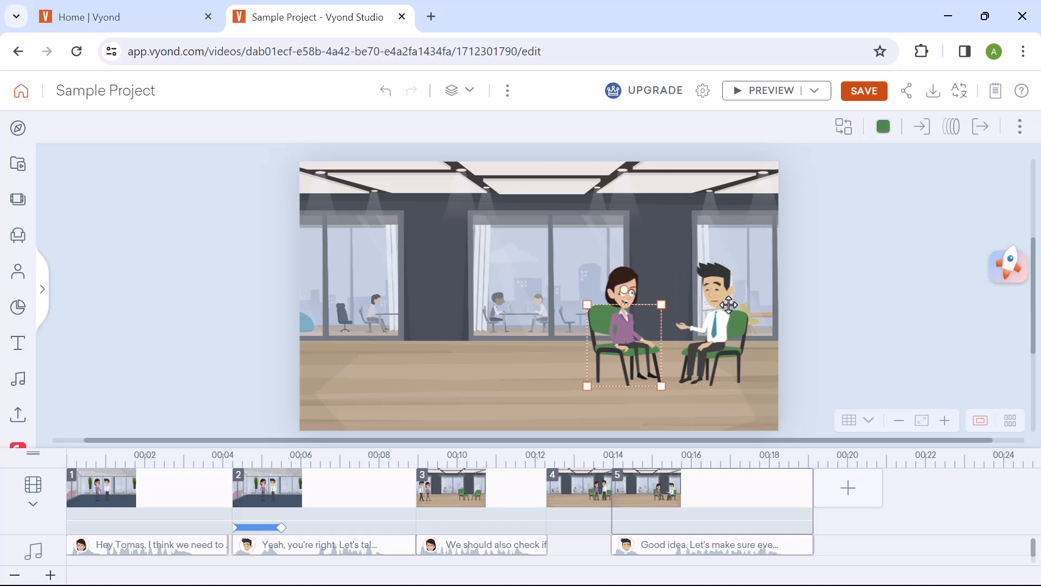
click(847, 327)
click(739, 96)
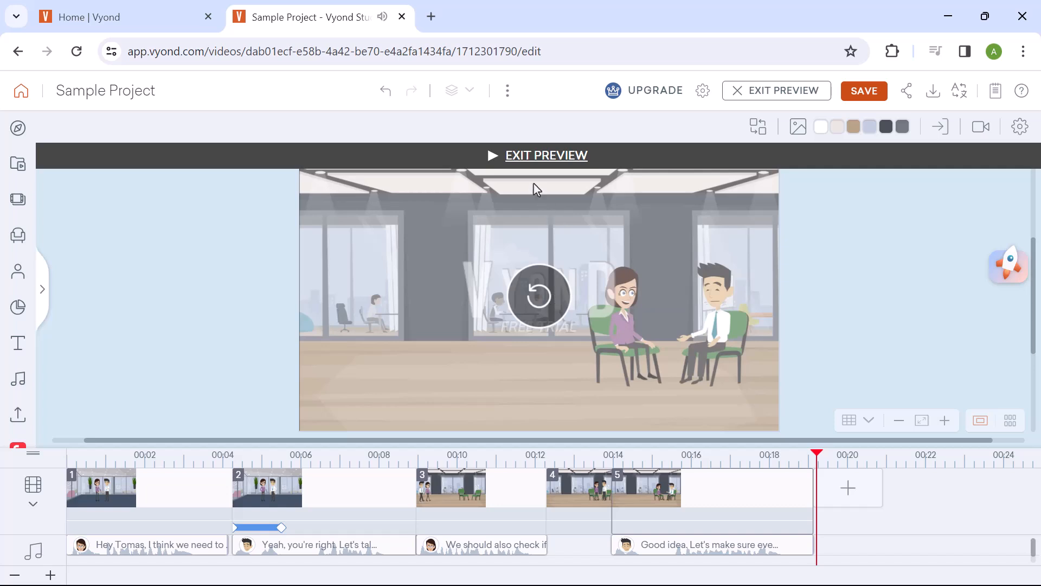
click(529, 158)
- Set the seated woman's expression in scene 5 to Neutral
click(624, 282)
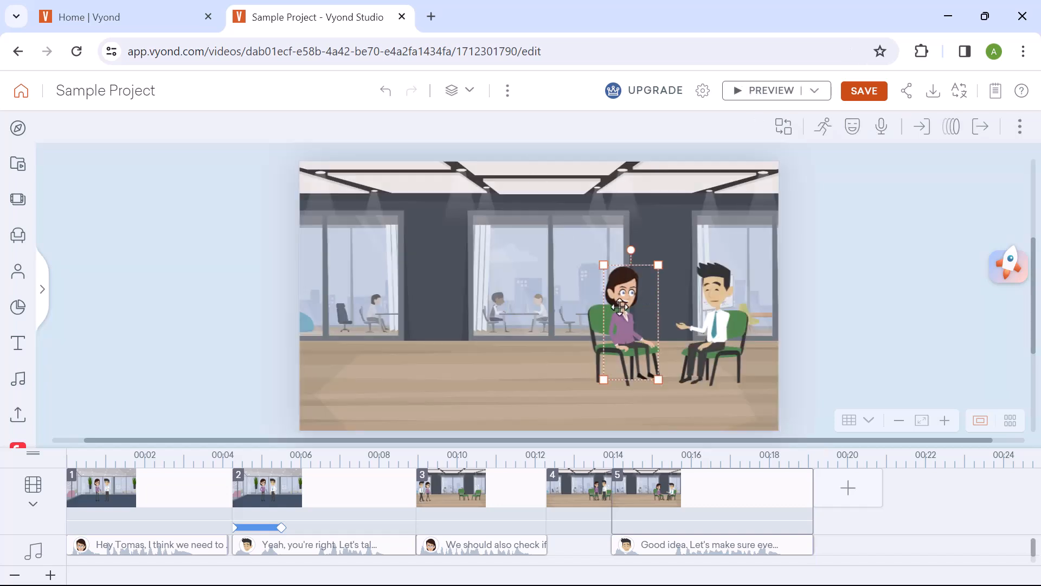
click(852, 126)
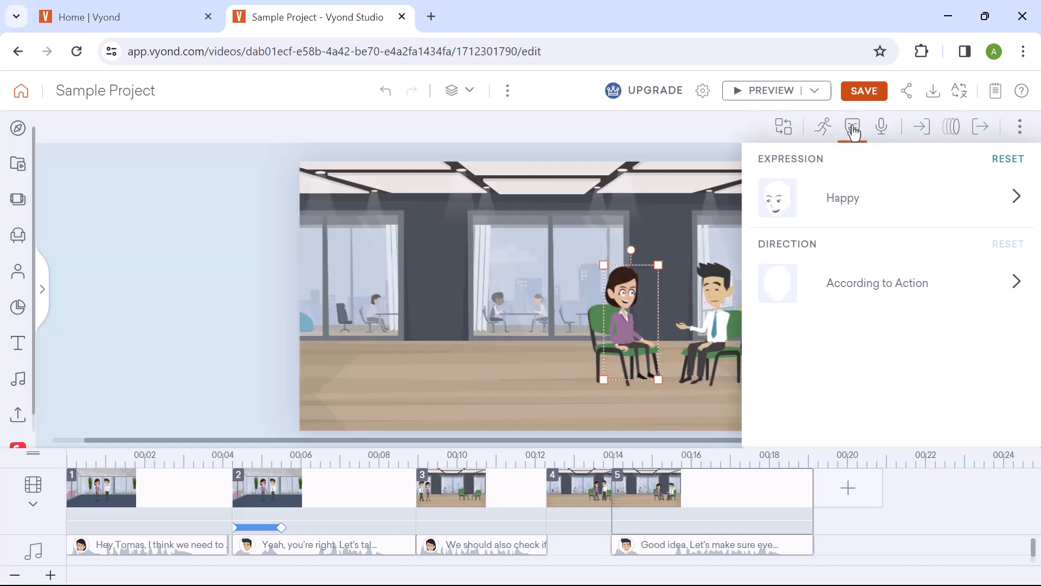
click(855, 203)
double_click(854, 180)
text(ne)
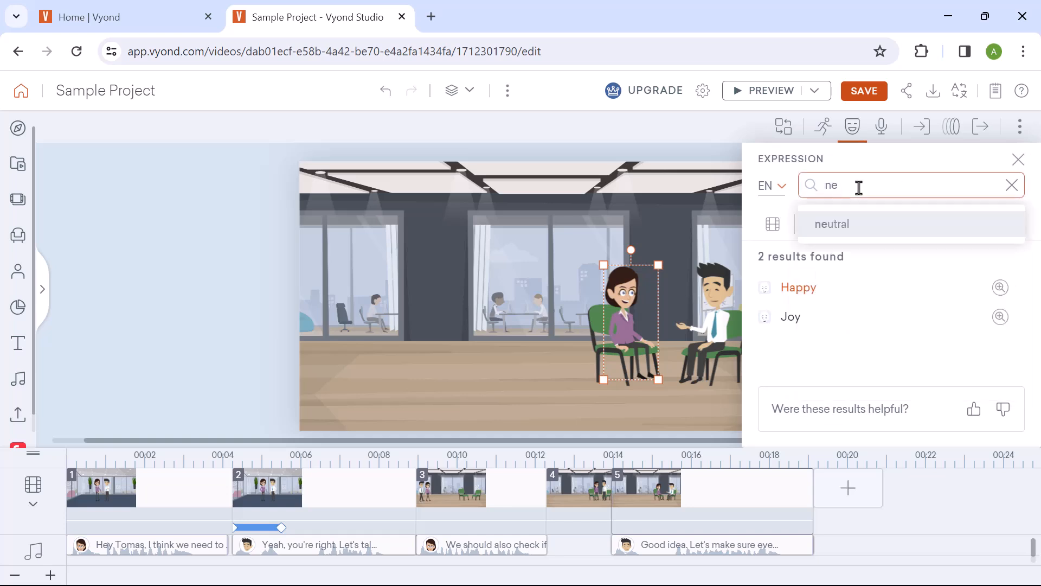
click(835, 226)
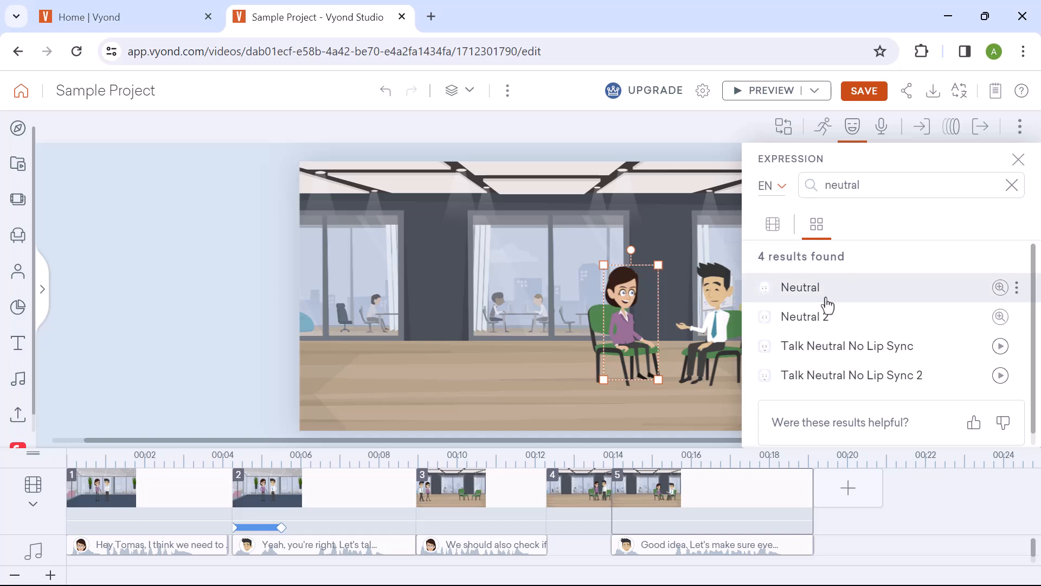
click(922, 297)
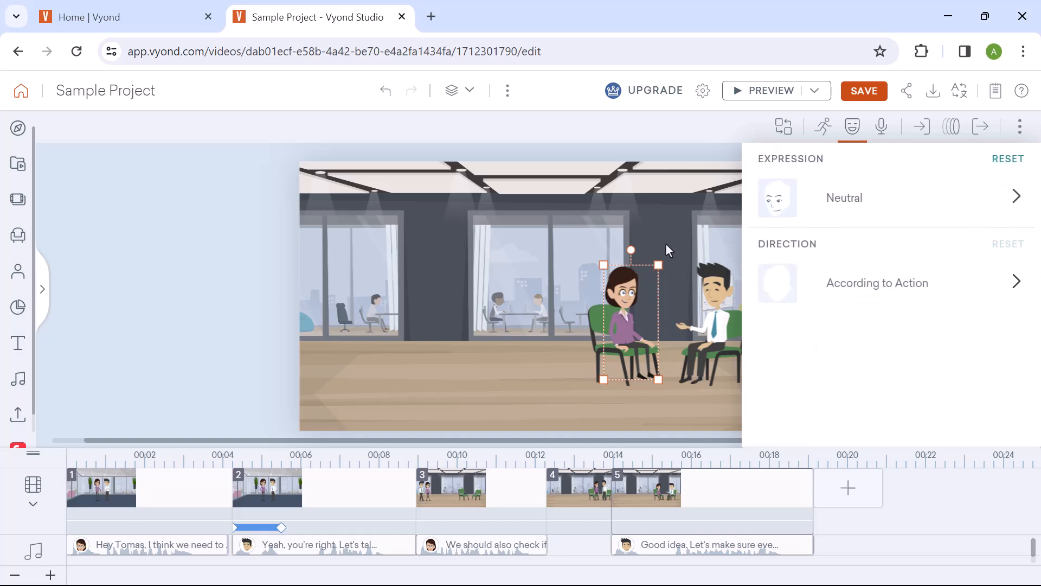
click(666, 227)
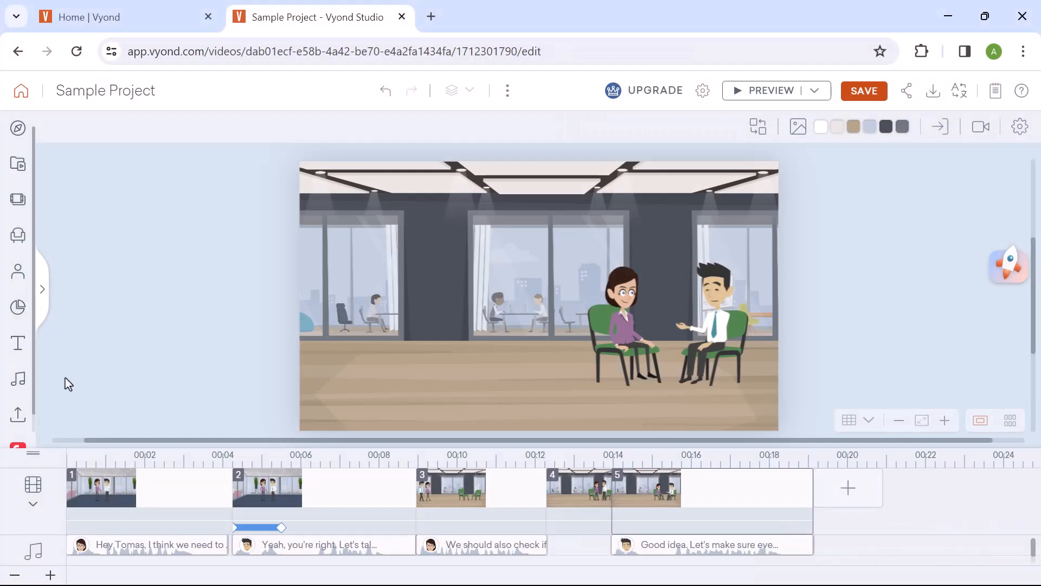
- Search the audio library for "music"
scroll(18, 374, down, 1)
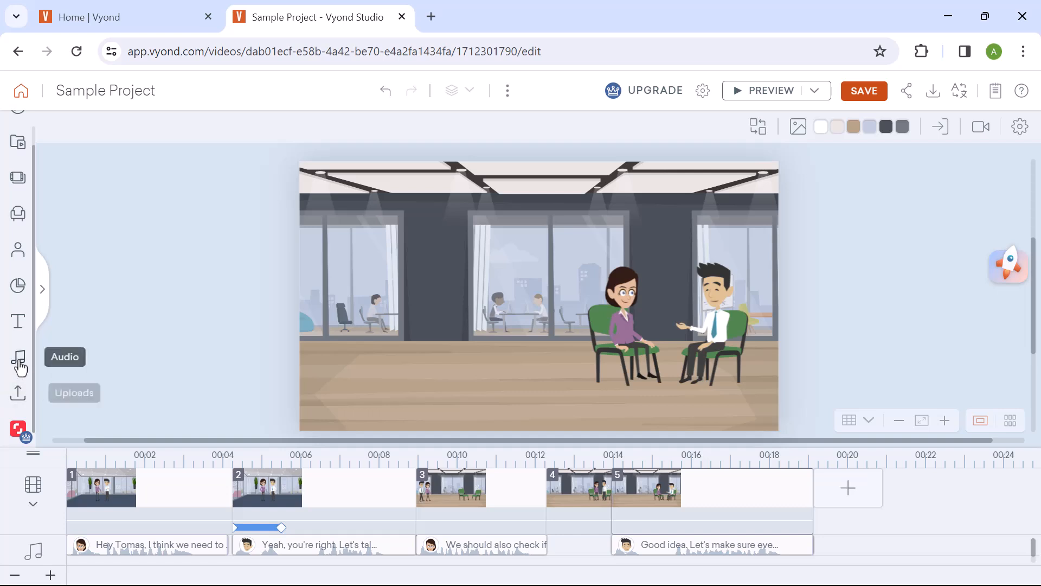
click(20, 362)
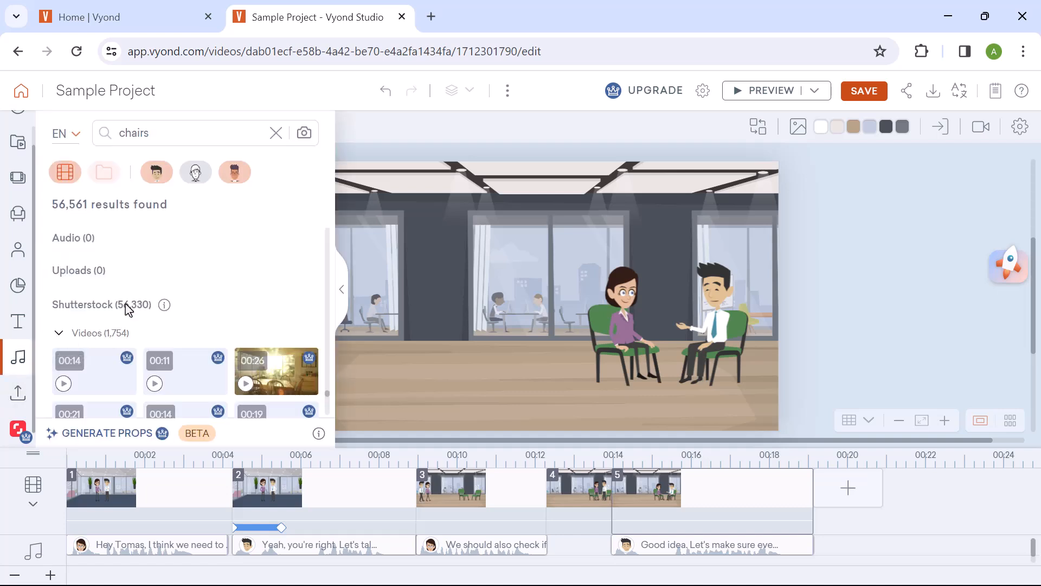
click(163, 135)
text(music)
key(Return)
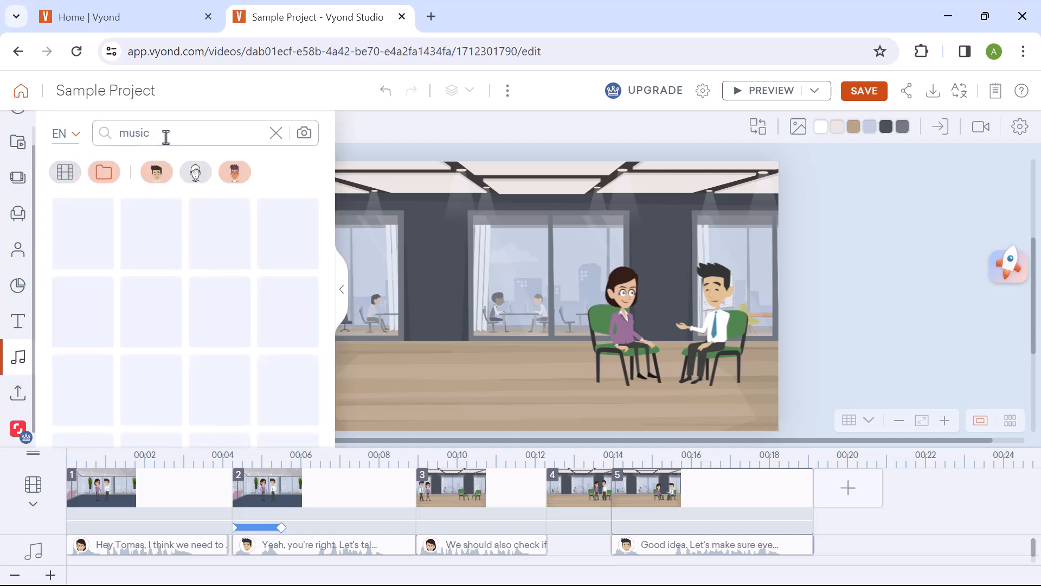
- Audition the uploaded music.mp3 track and add it to the timeline
scroll(83, 326, down, 2)
scroll(82, 328, down, 3)
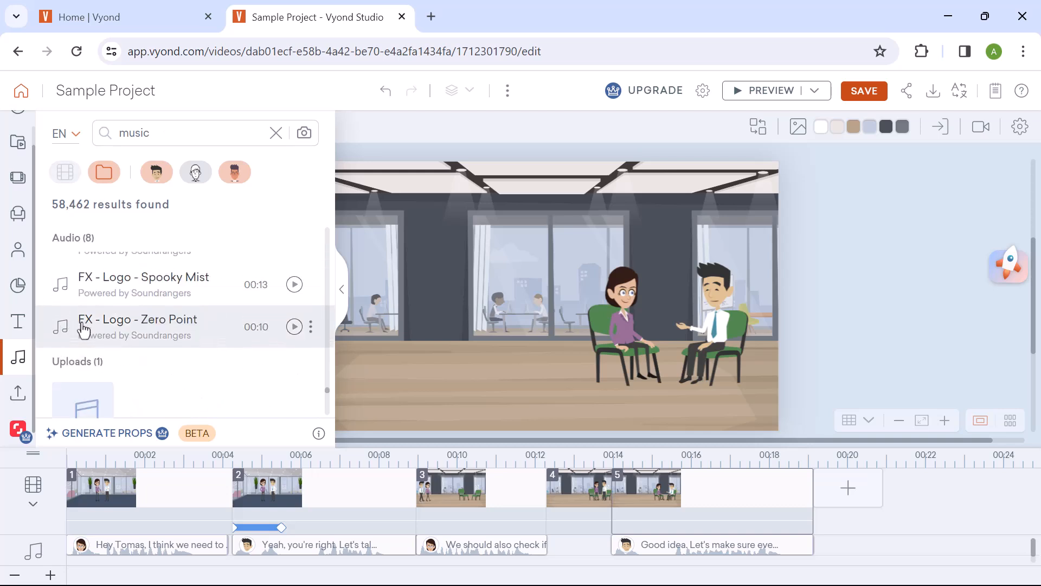
scroll(138, 327, down, 2)
click(63, 360)
click(64, 363)
click(68, 340)
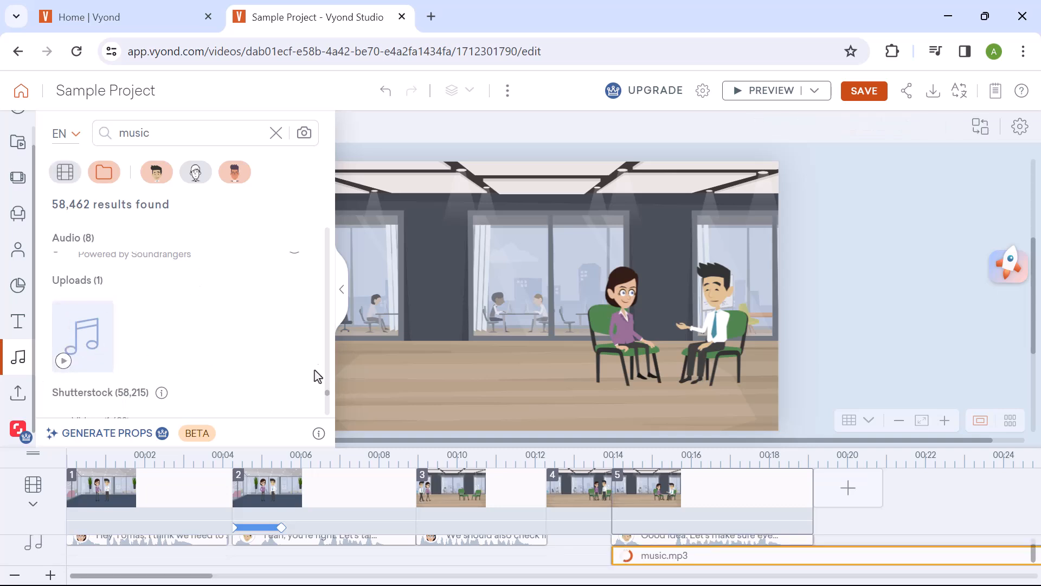
- Move the music.mp3 track to start at 0 seconds, under the first scene
click(342, 299)
click(221, 341)
click(540, 508)
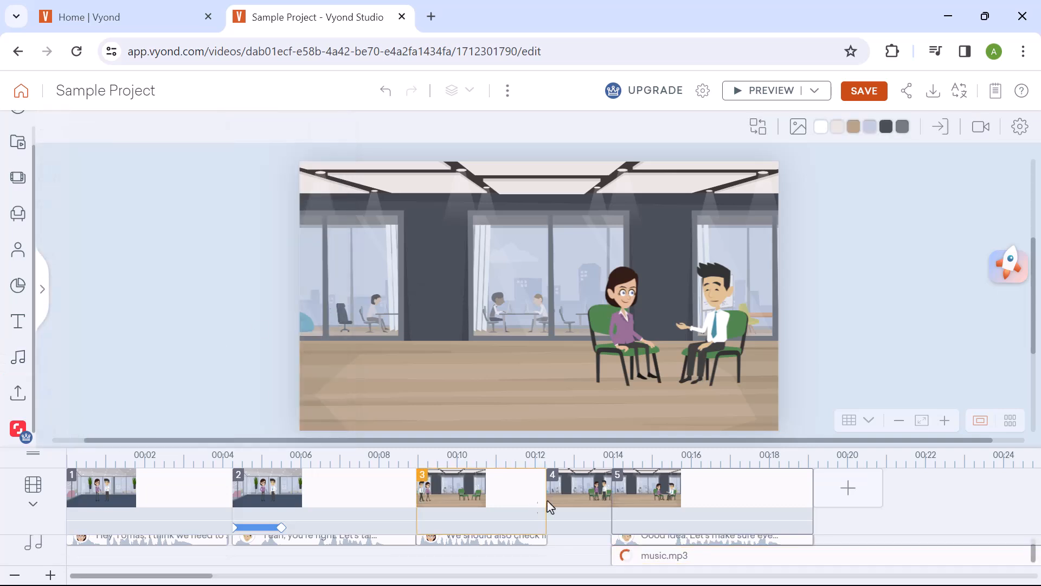
drag(658, 557, 111, 559)
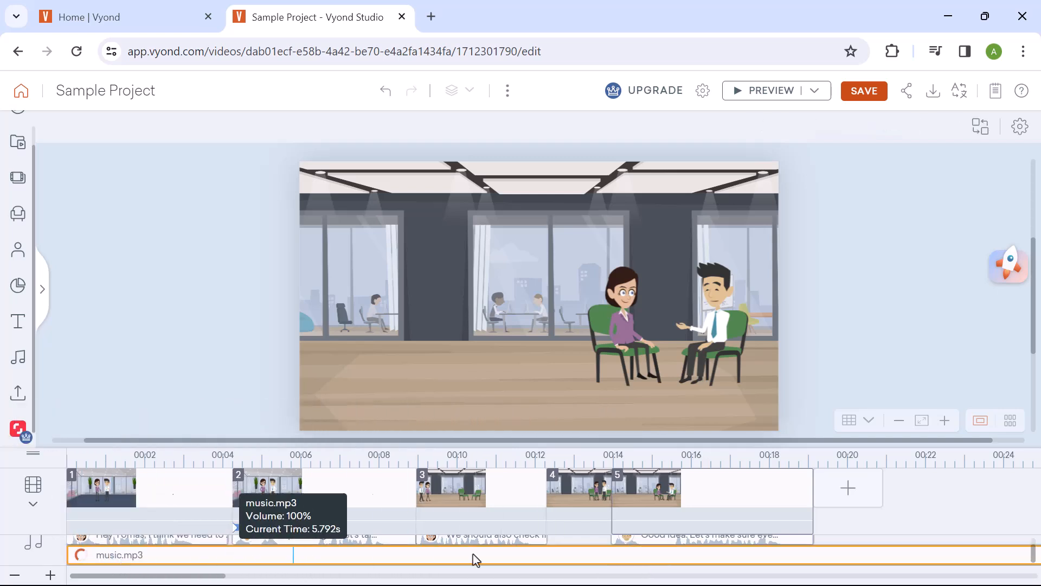
click(659, 563)
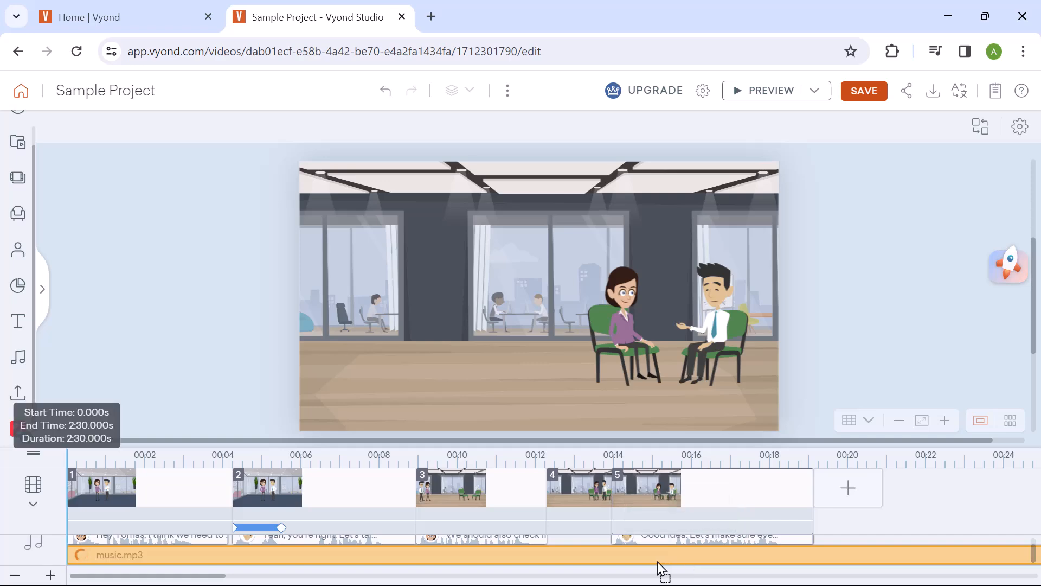
- Split the music.mp3 track at the end of scene 5 and delete the leftover part
click(832, 529)
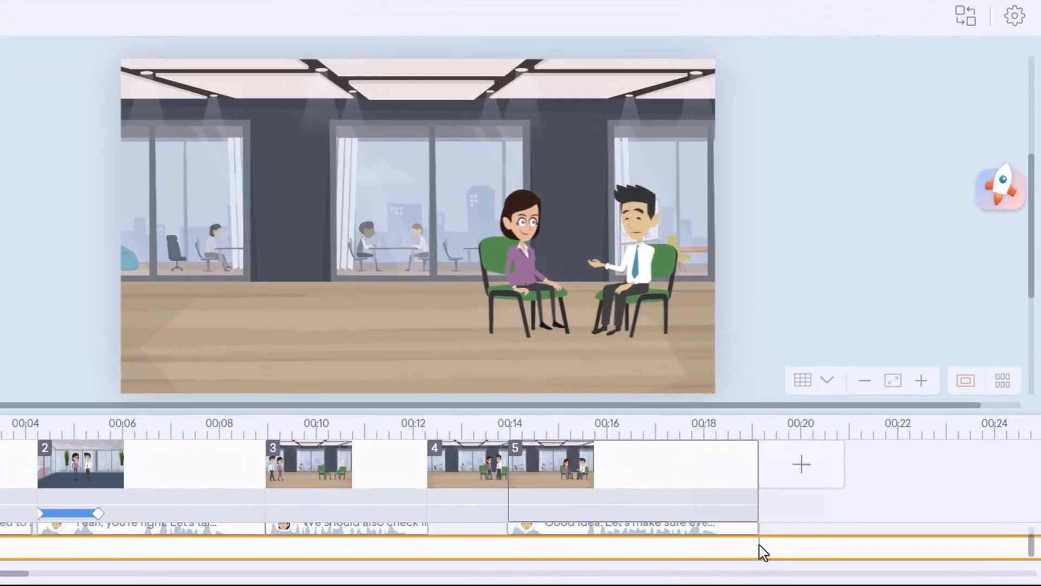
right_click(764, 554)
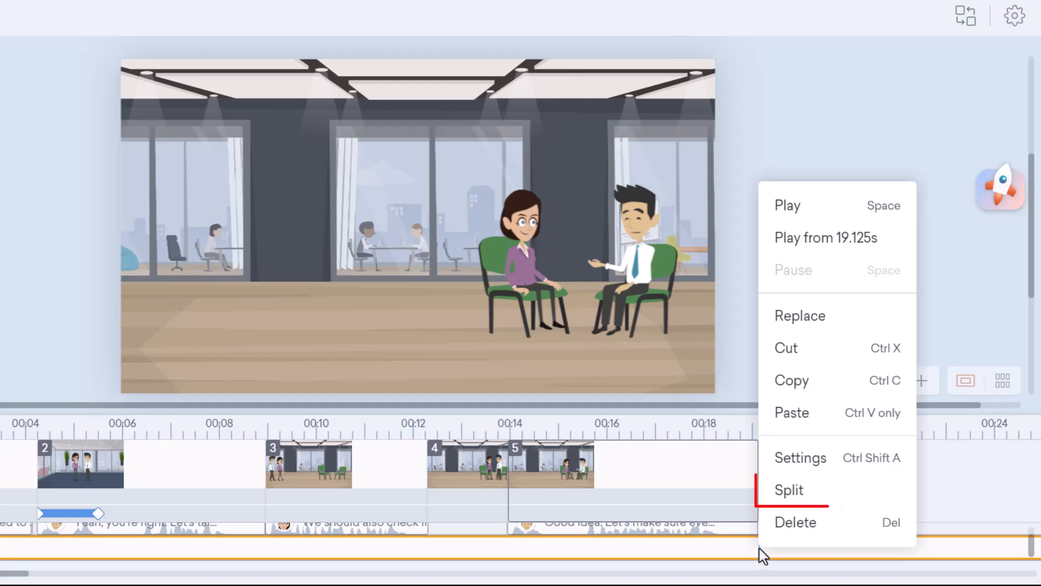
click(766, 494)
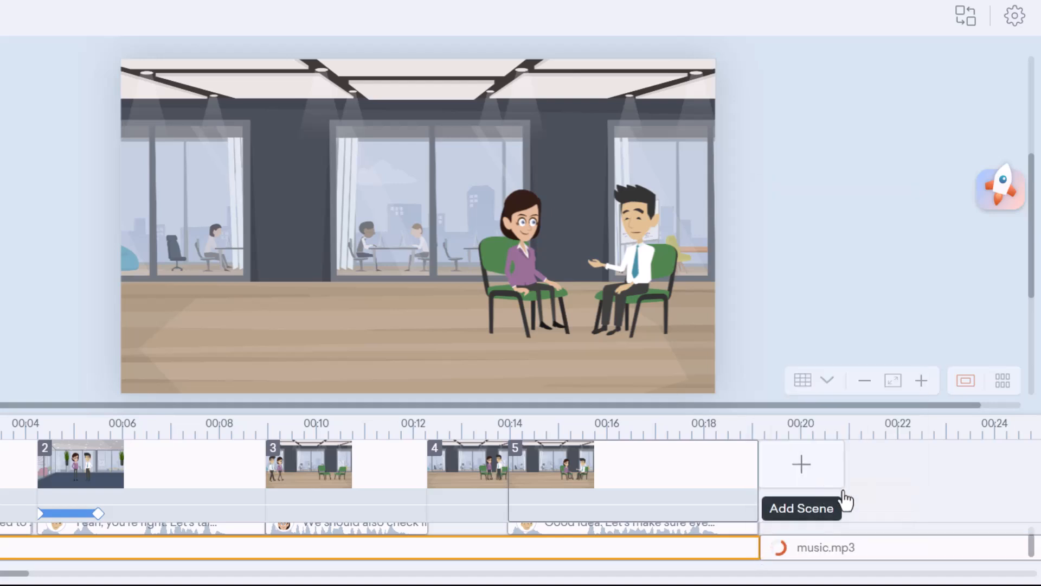
click(840, 547)
key(Delete)
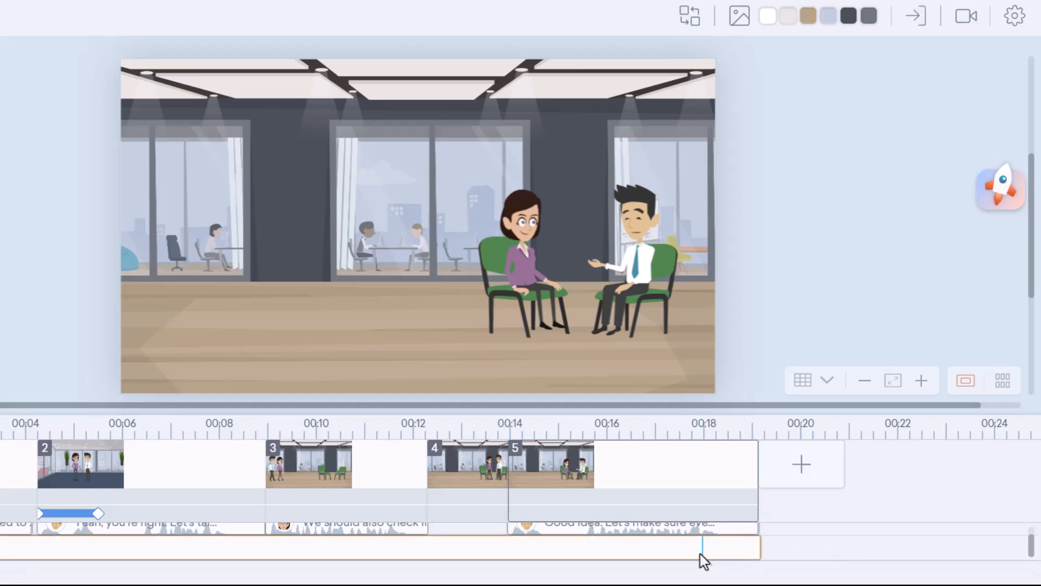
- Set the volume of the music.mp3 track to 20% and turn on its fade
click(662, 548)
right_click(655, 547)
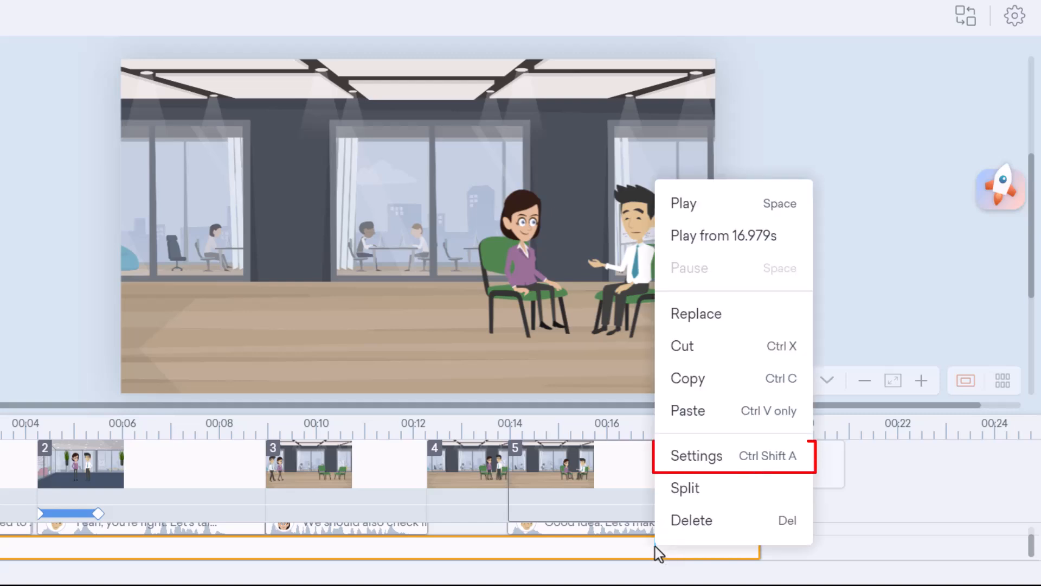
click(722, 458)
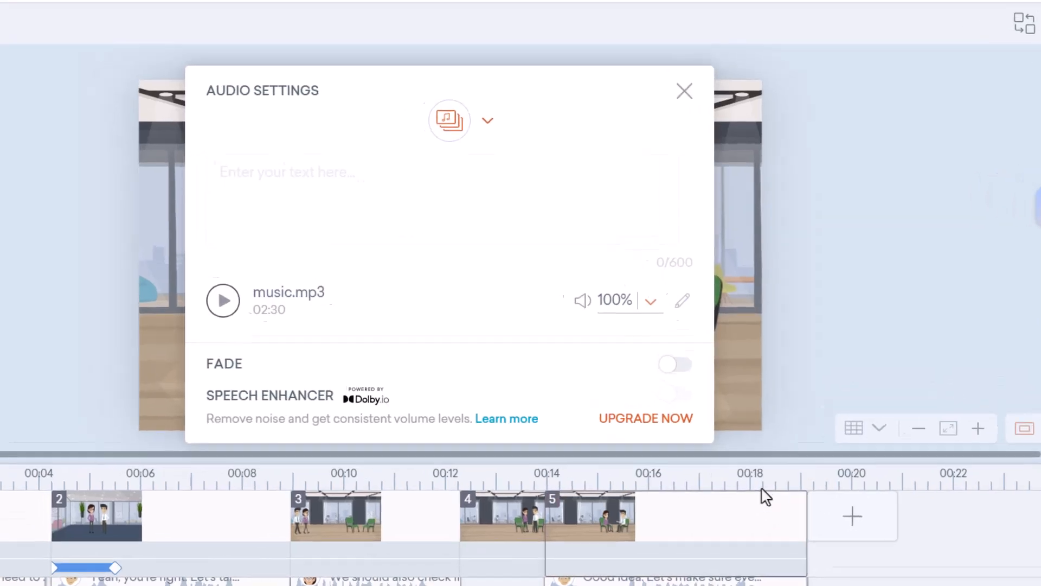
double_click(702, 347)
text(3)
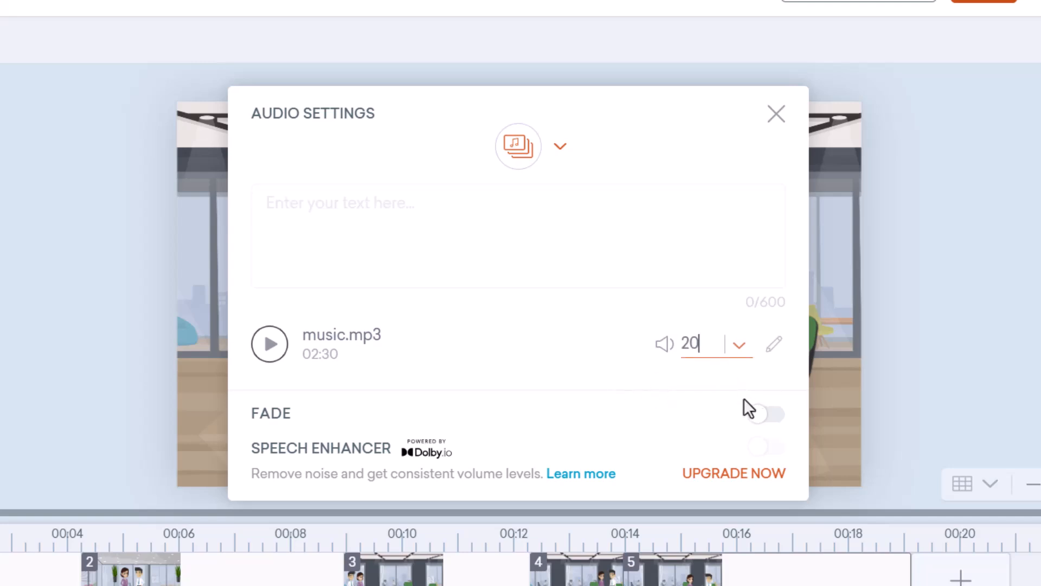
click(765, 418)
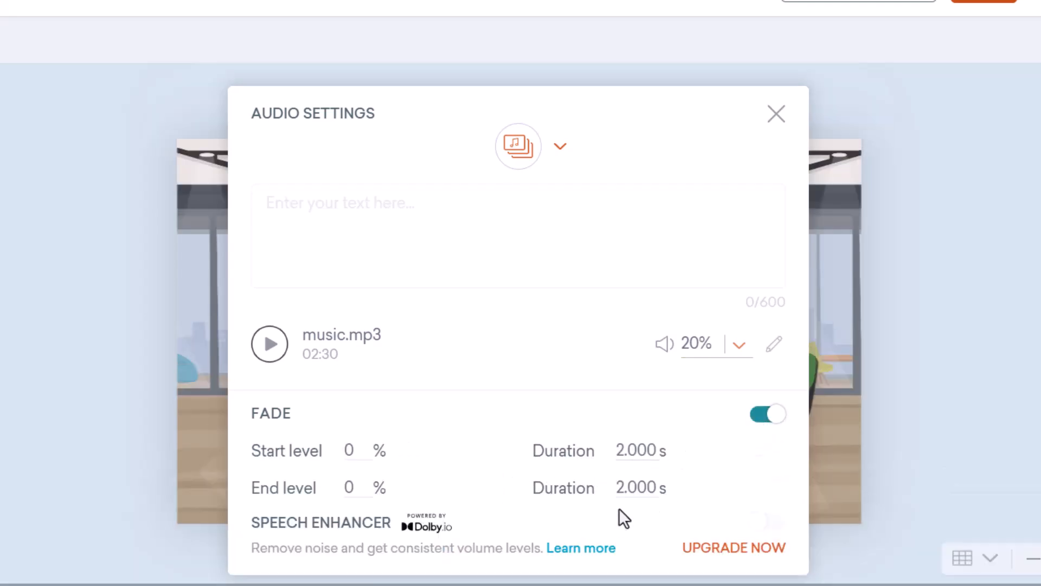
click(775, 116)
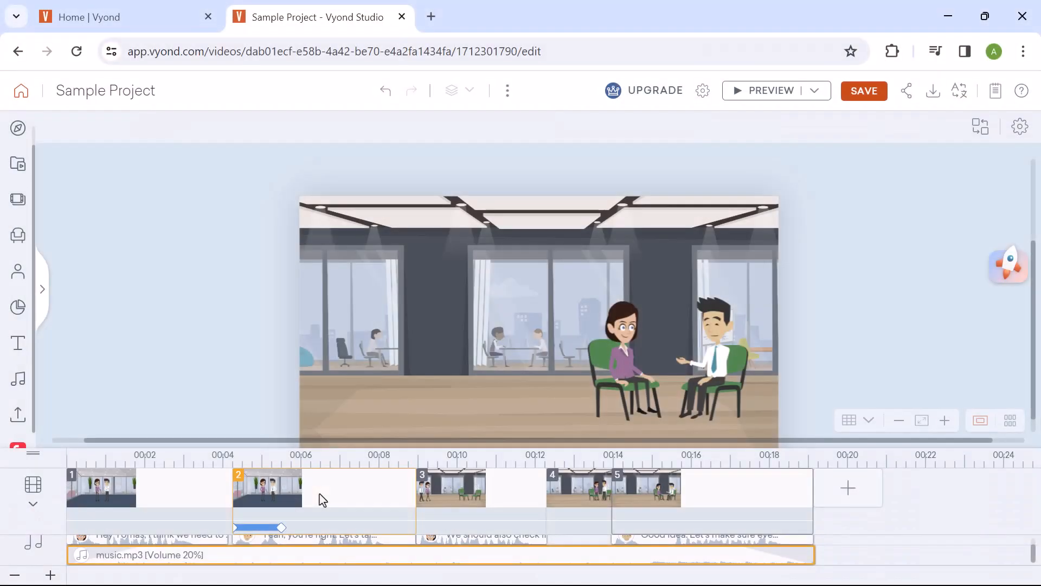
- Preview the Slide - Left scene transition for scene 3 and apply Slide - Right to it
click(530, 494)
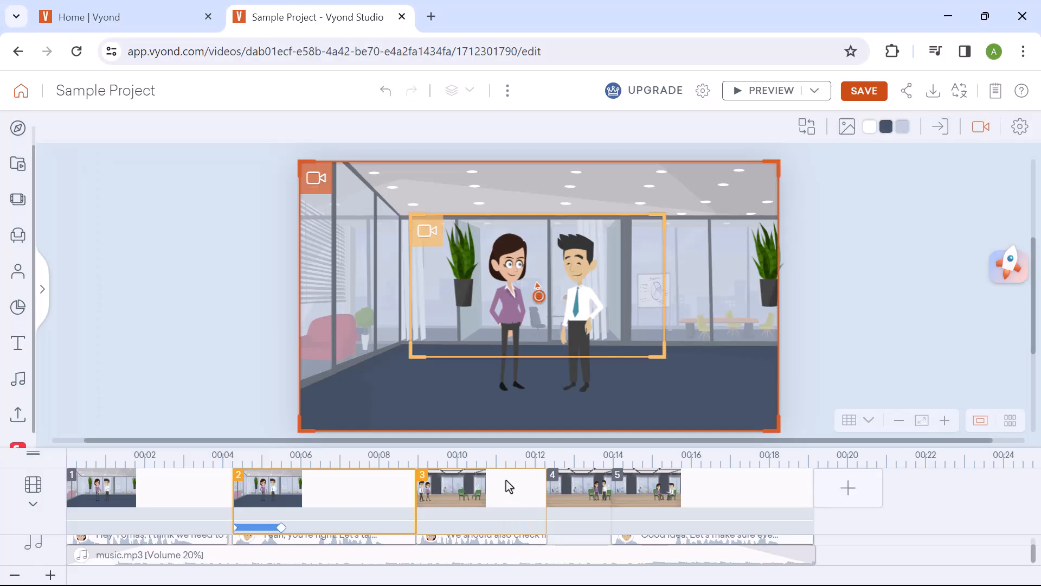
click(484, 491)
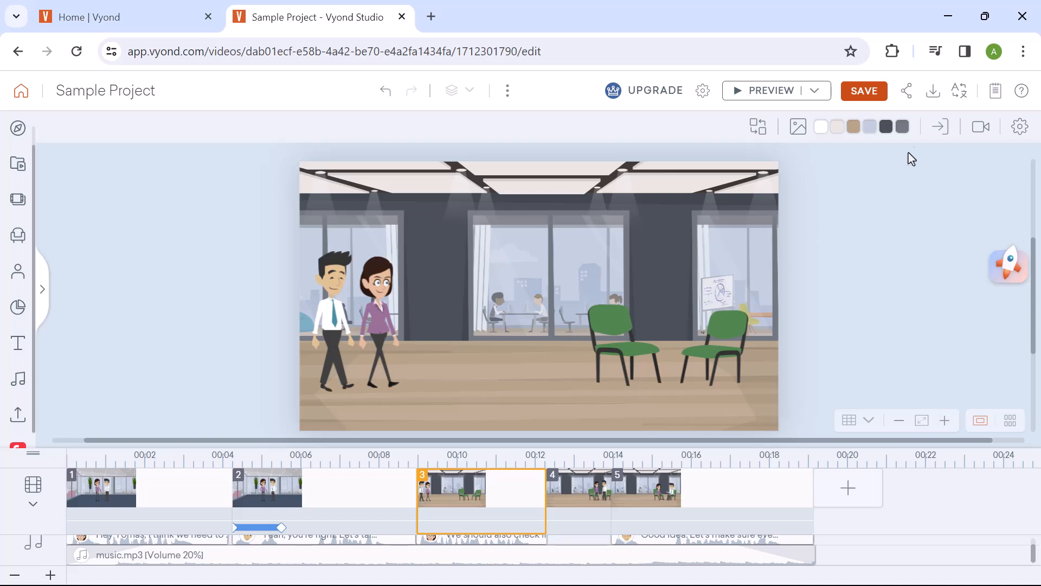
click(940, 126)
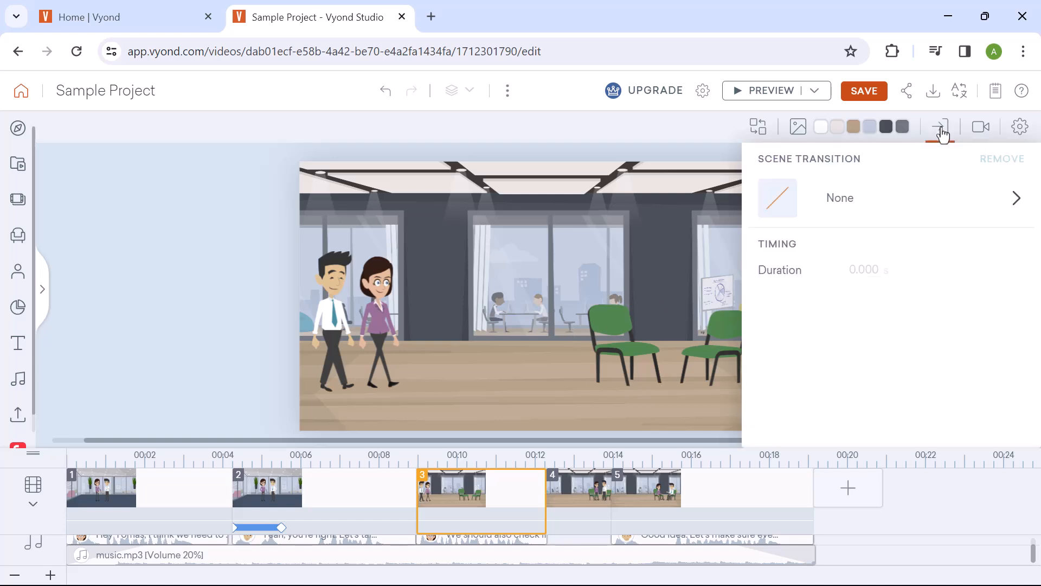
click(822, 214)
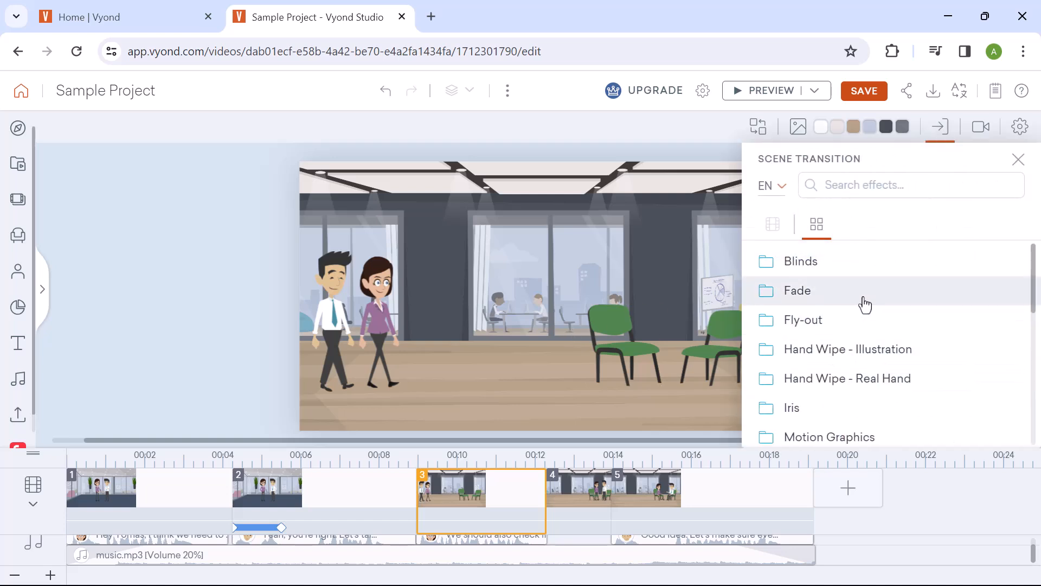
scroll(874, 305, down, 2)
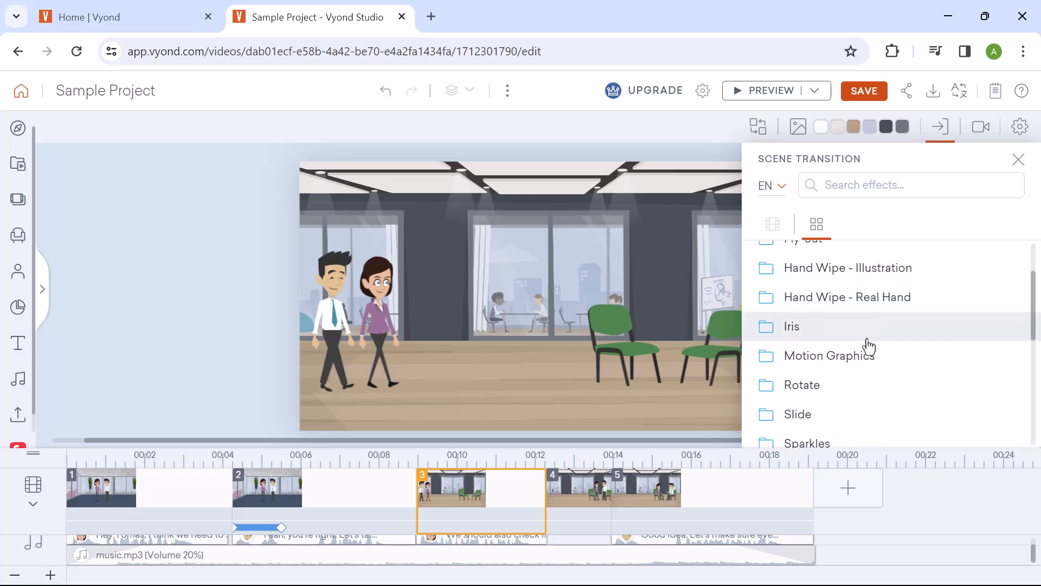
scroll(868, 347, down, 2)
click(806, 339)
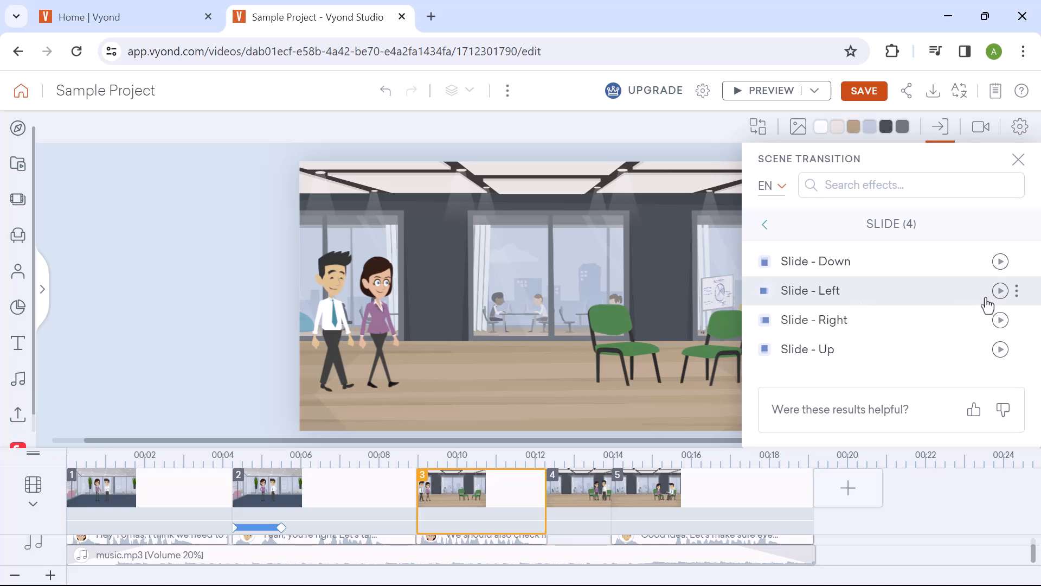
click(1000, 292)
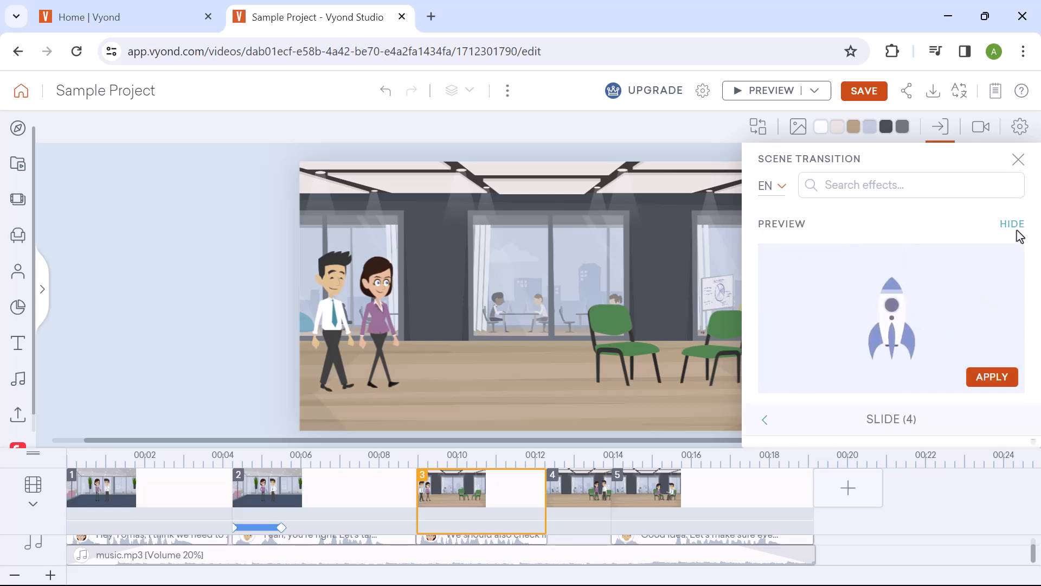
click(1017, 232)
click(1001, 319)
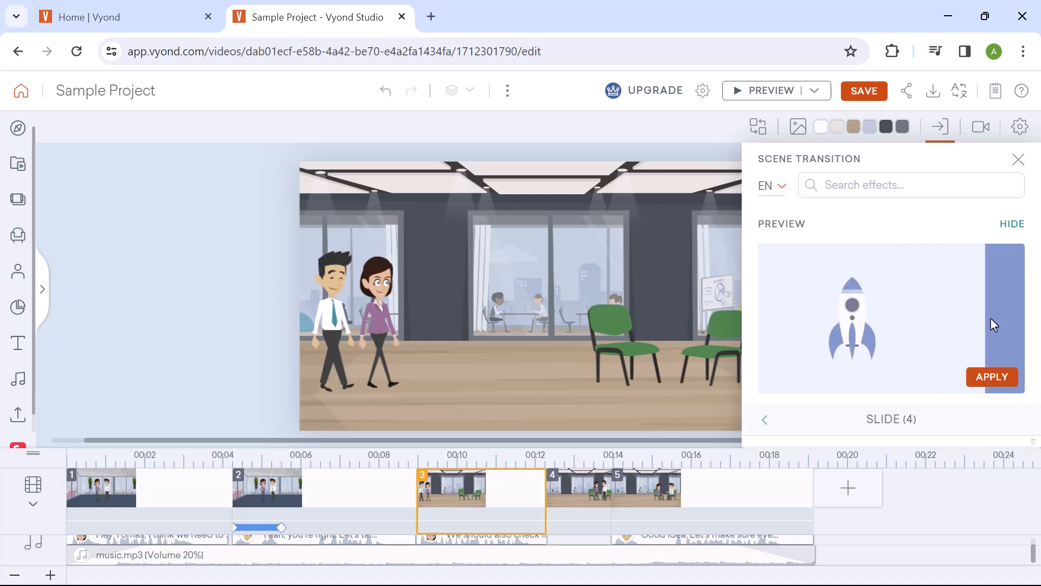
click(992, 377)
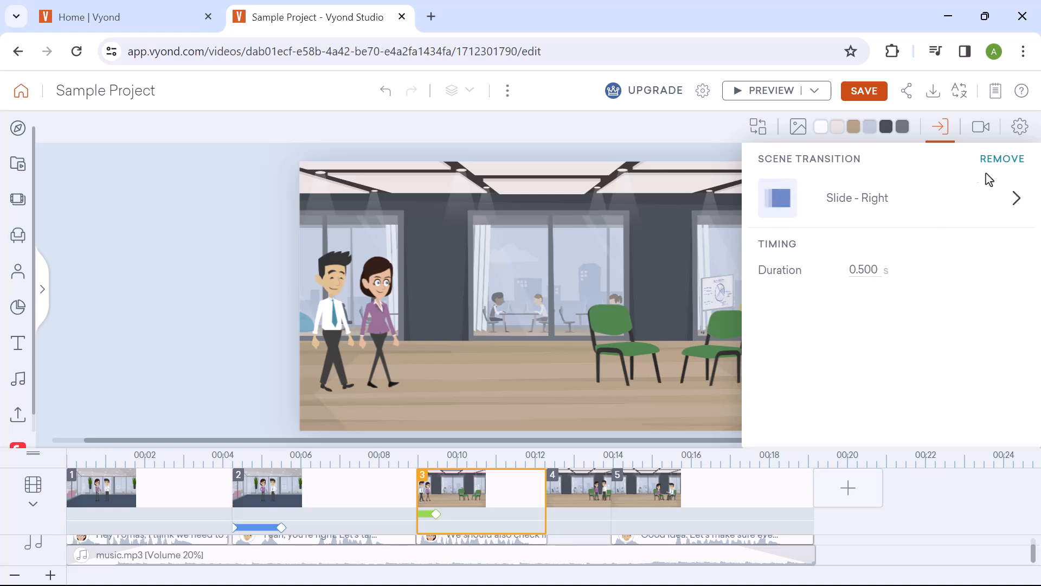
- Lengthen the Slide - Right transition of scene 3 slightly on the timeline
click(940, 127)
click(887, 304)
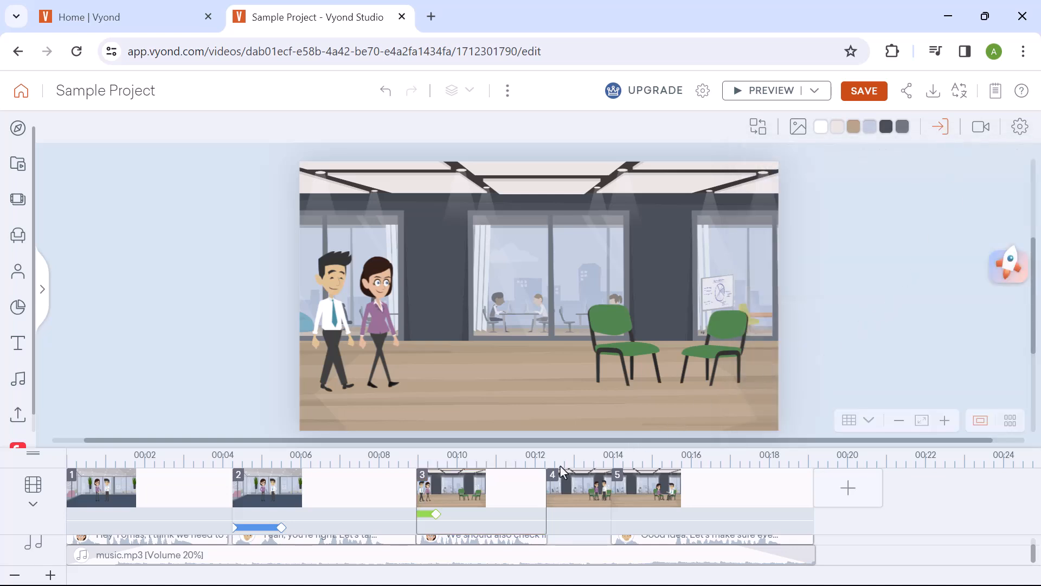
click(443, 525)
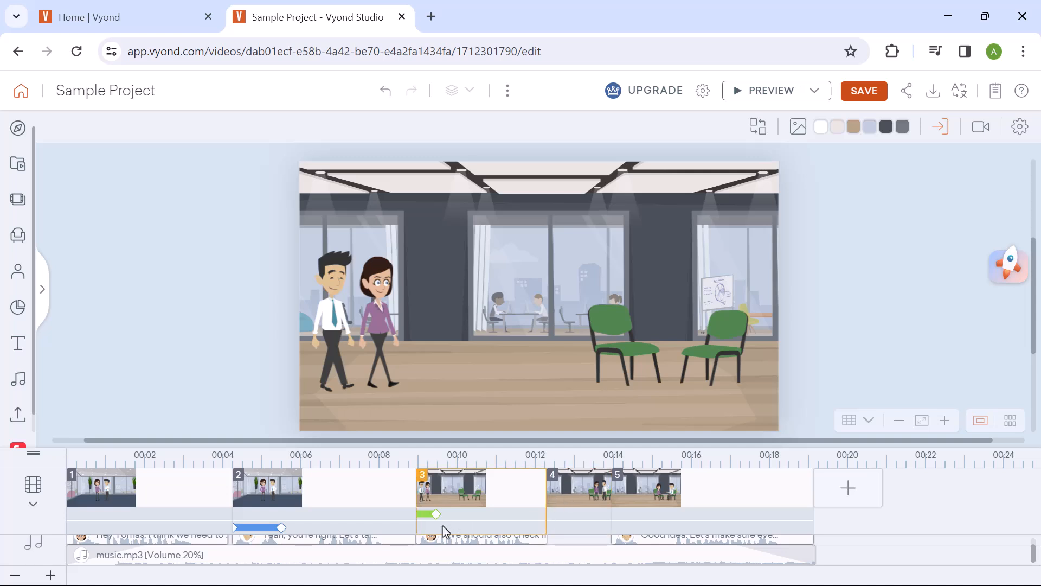
drag(429, 517, 430, 514)
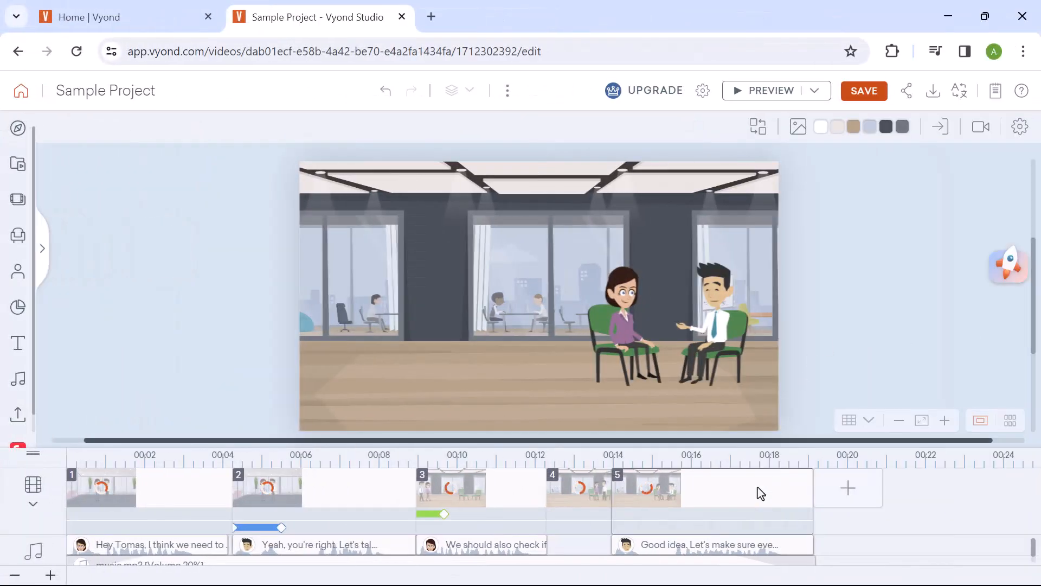
- Add scene 6 after the last scene using the Office - Office building scene with the glass skyscraper and trucks from the Office category
click(846, 490)
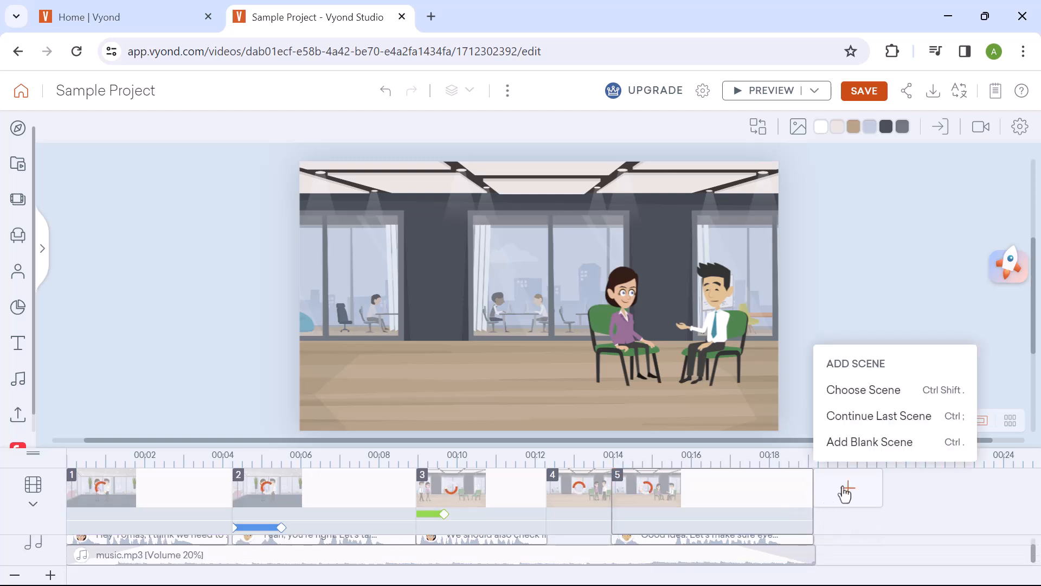
click(852, 396)
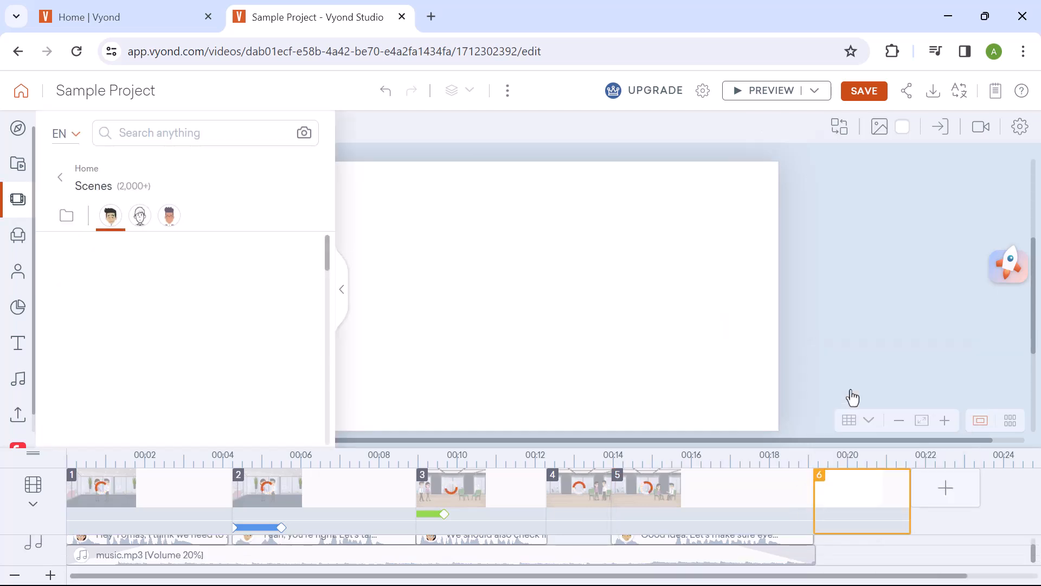
scroll(181, 346, down, 1)
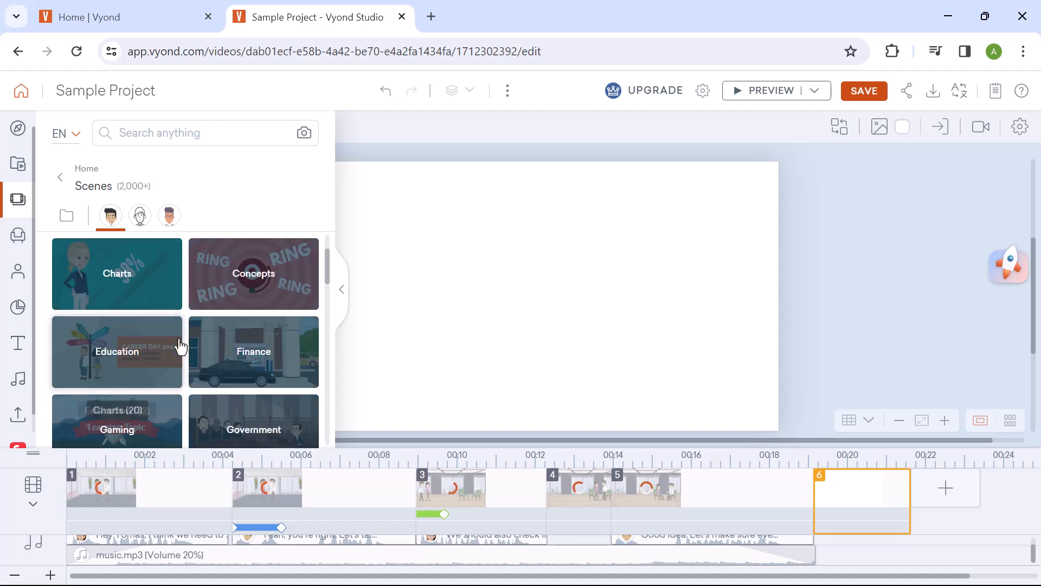
scroll(181, 347, down, 6)
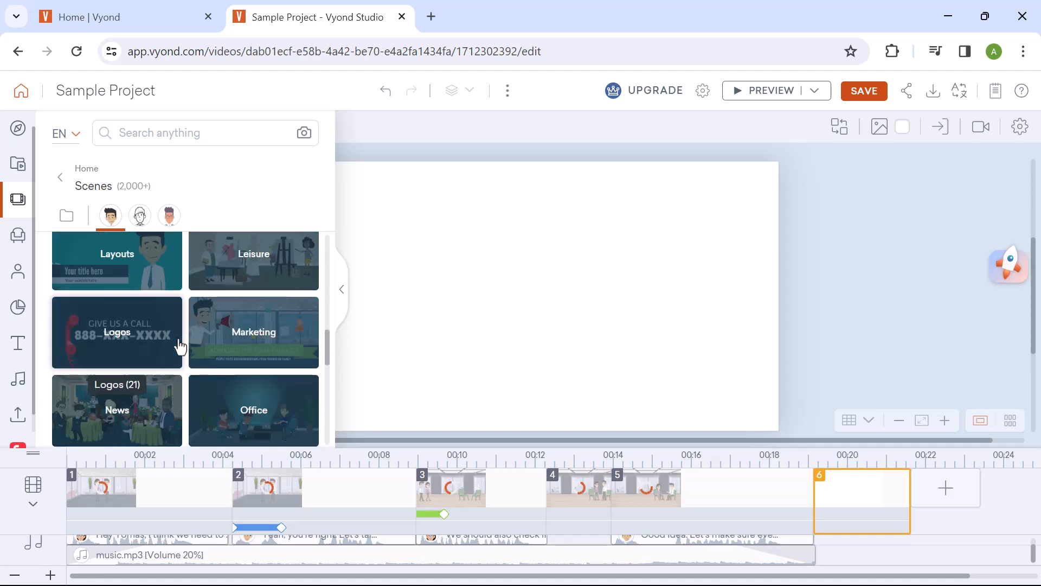
scroll(180, 346, down, 1)
click(266, 341)
scroll(119, 335, down, 3)
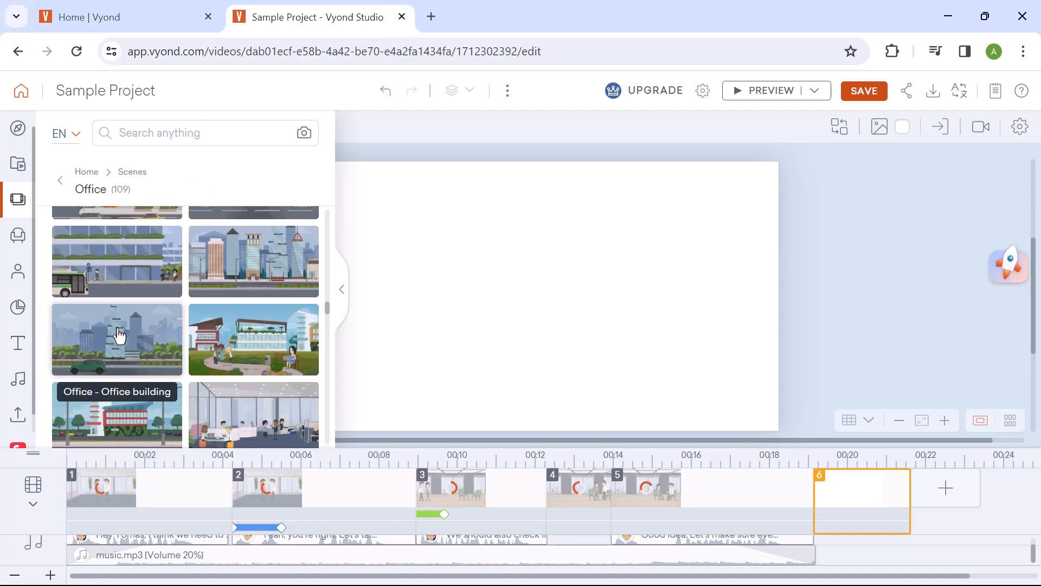
click(120, 335)
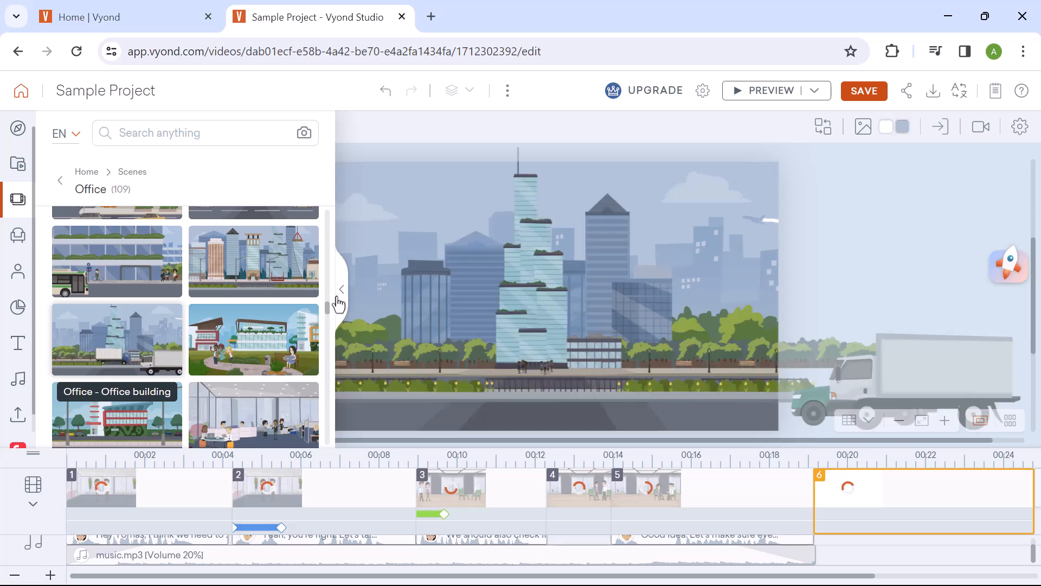
click(340, 298)
click(474, 295)
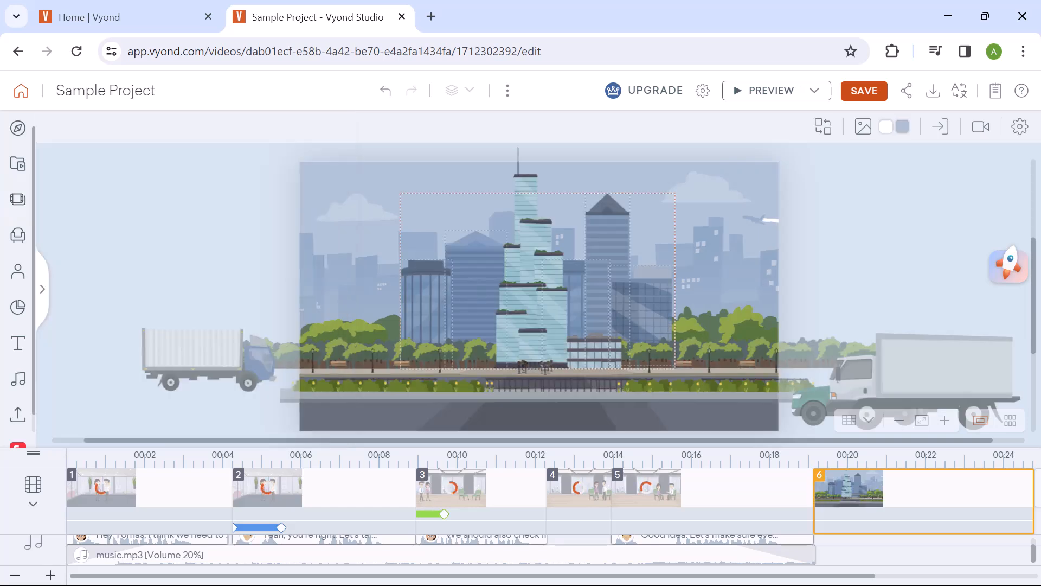
- Shorten scene 6 to about 3.3 seconds and extend the music.mp3 track to the end of that scene
drag(751, 576, 893, 576)
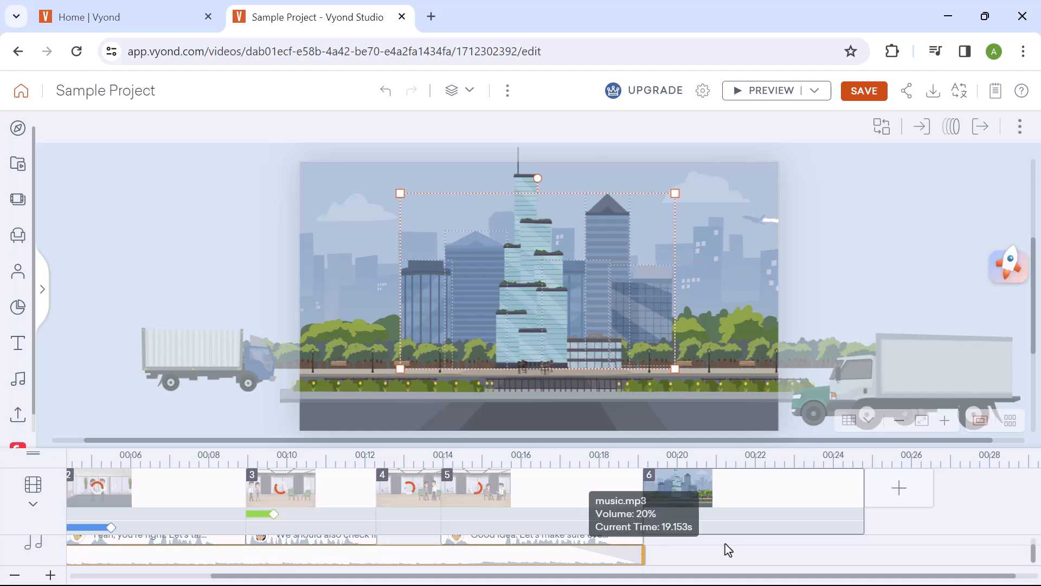
drag(864, 515, 769, 511)
drag(708, 548, 836, 548)
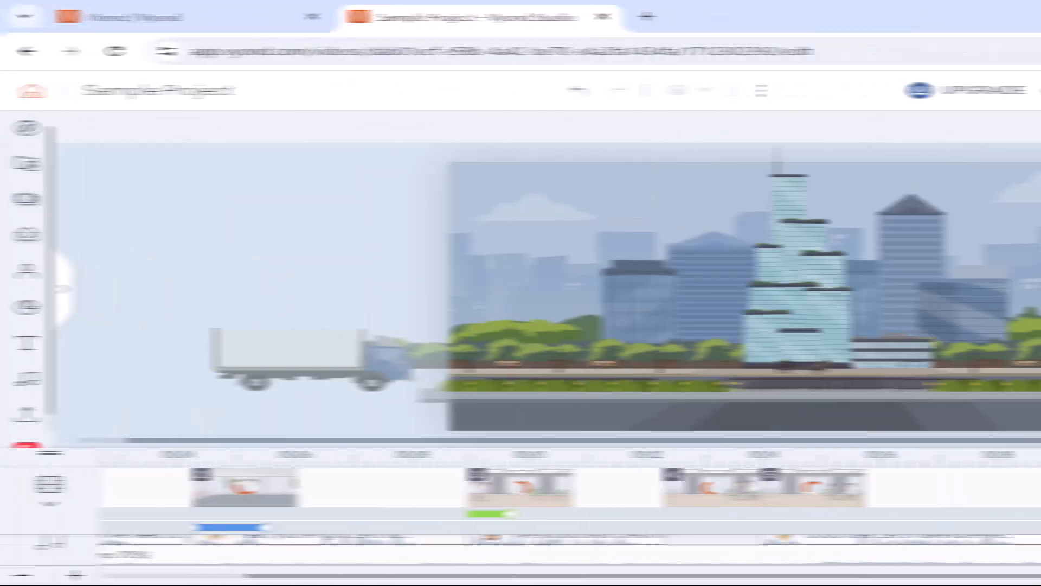
- Give scene 6 a whole-scene camera zoom-out from about 338 × 190 px around the skyscraper to 640 × 360 px, and save the project
click(770, 516)
click(980, 126)
click(881, 190)
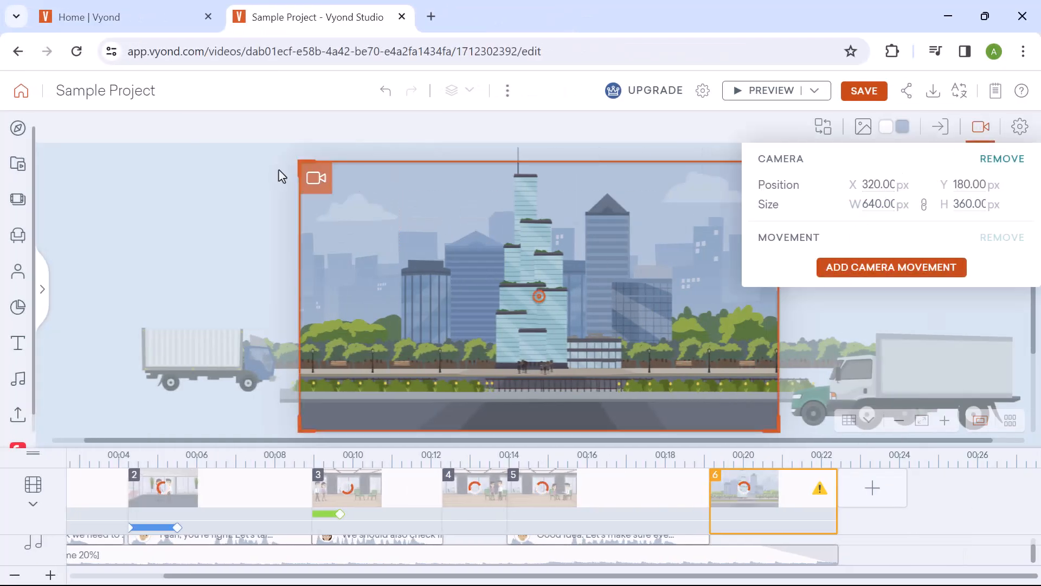
drag(330, 189, 448, 336)
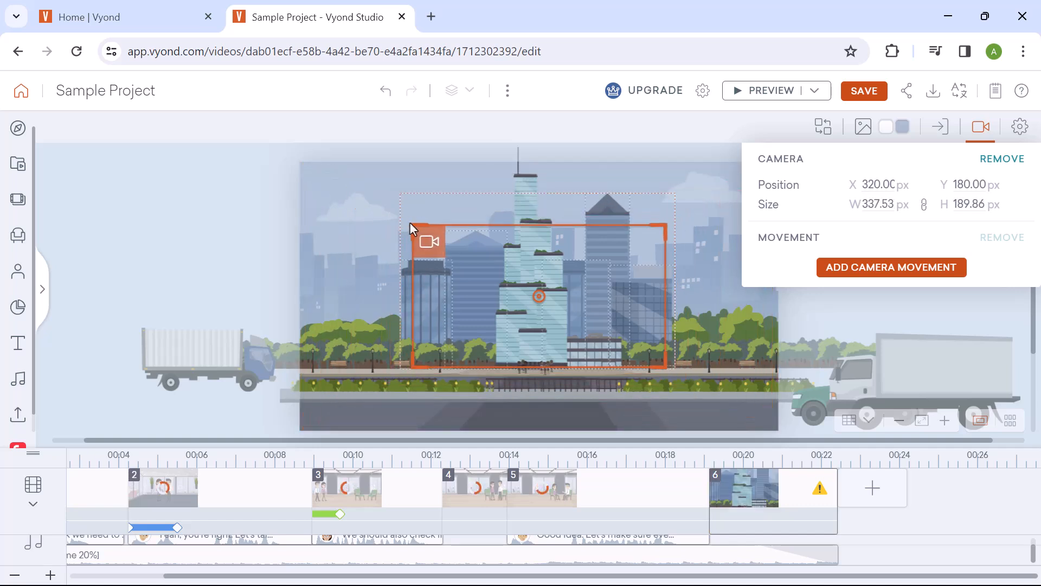
click(867, 268)
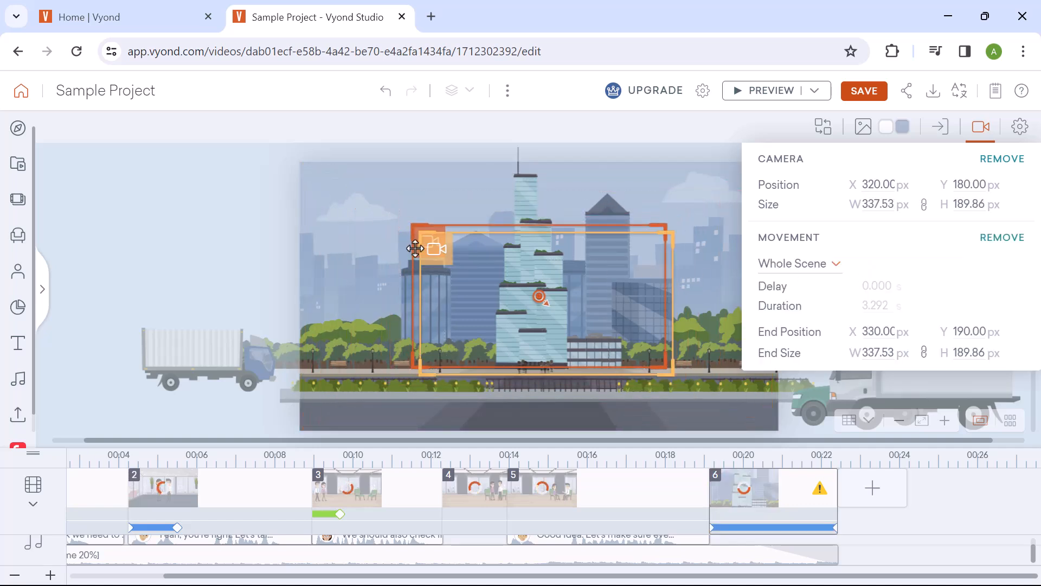
drag(408, 224, 279, 163)
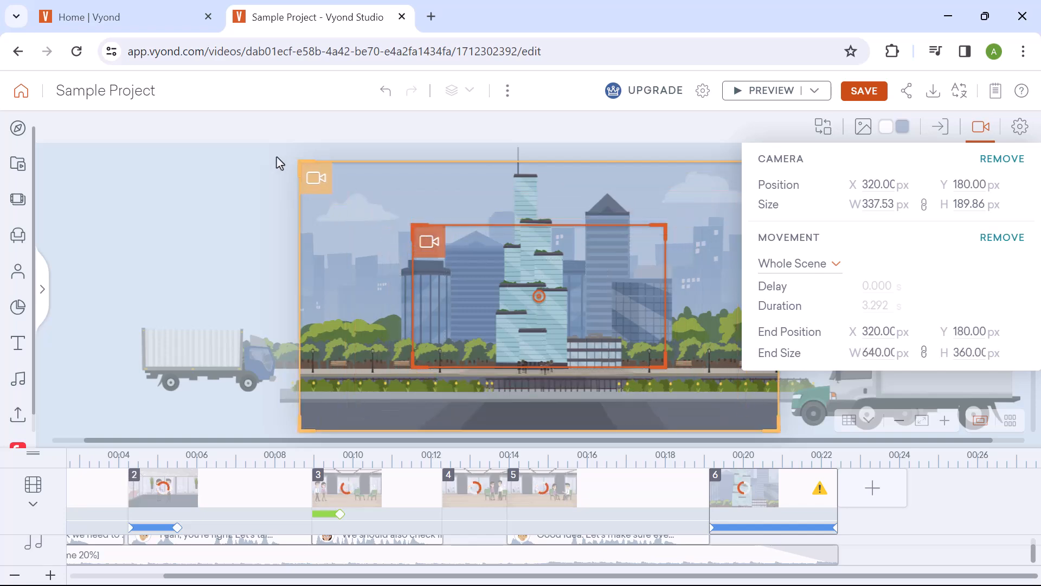
click(865, 91)
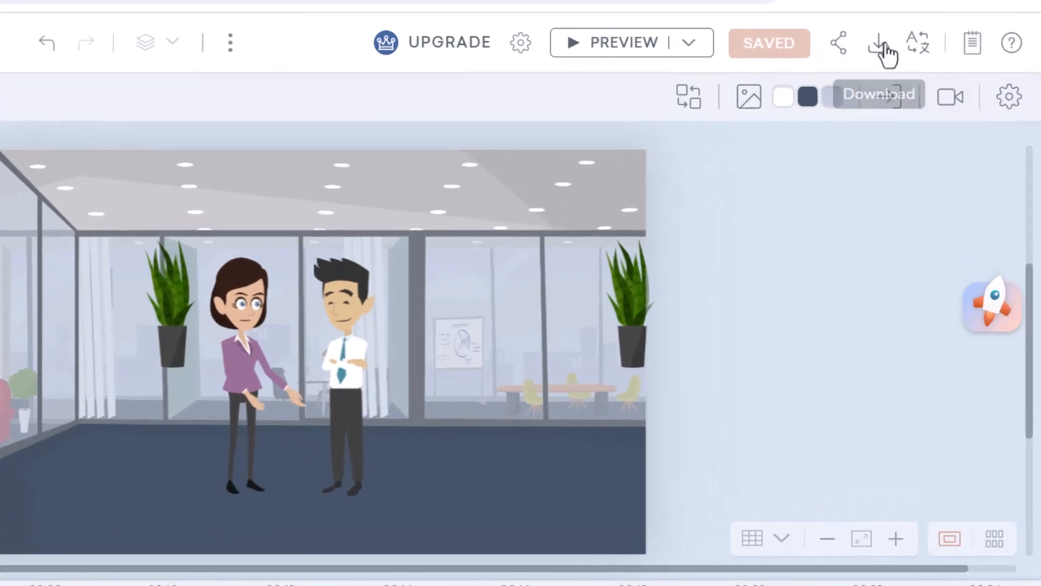
- Generate and download the video in HD 720p, and show the downloaded MP4 file in its folder
click(884, 47)
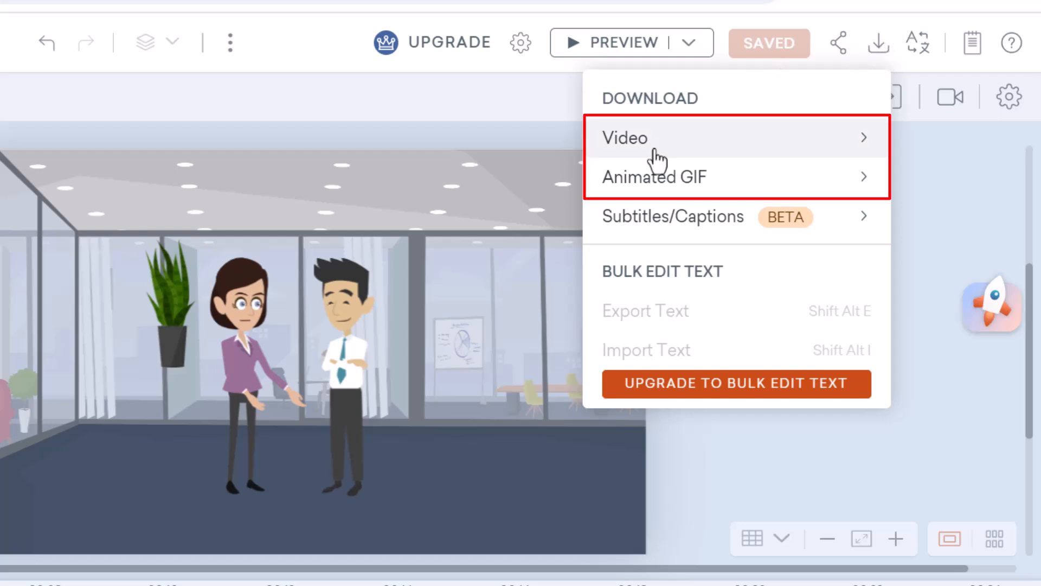
mouse_move(667, 158)
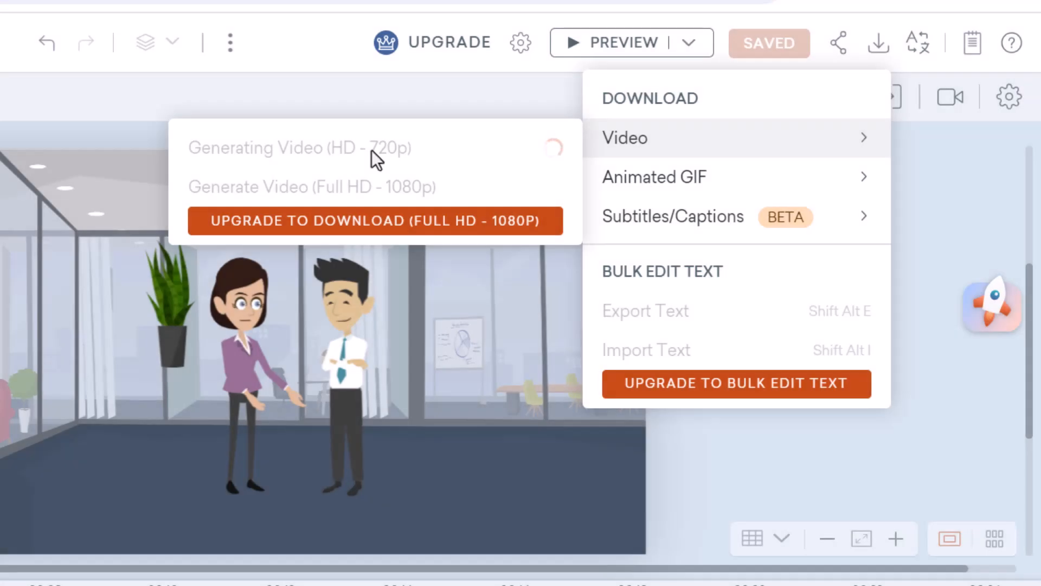
click(405, 158)
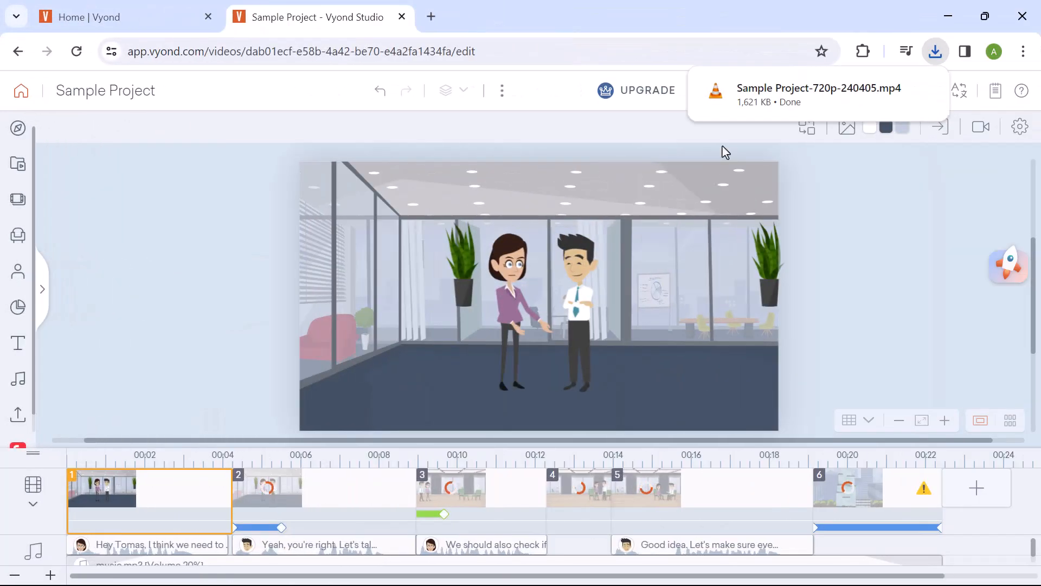
mouse_move(883, 100)
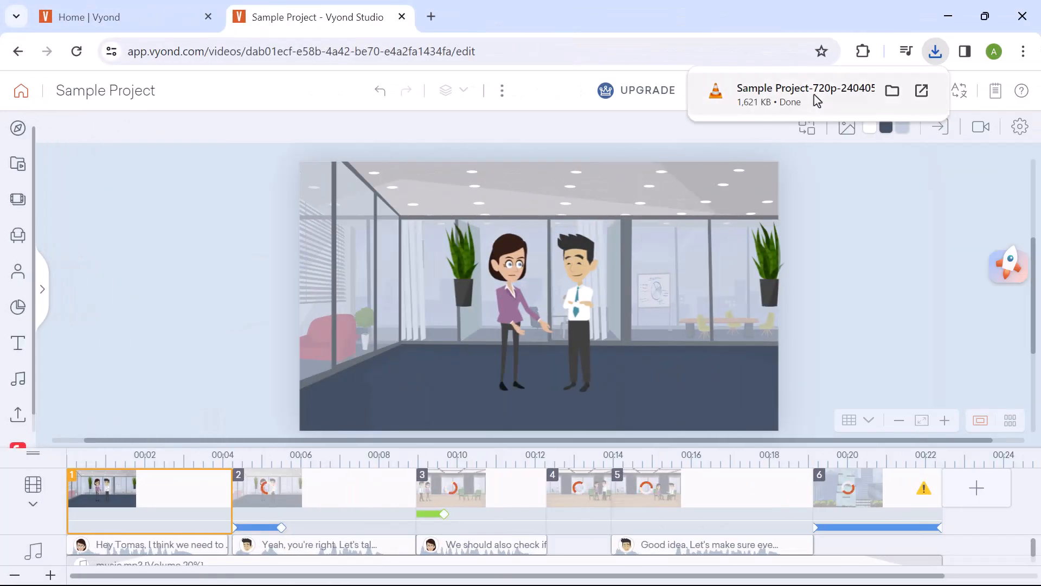
click(888, 97)
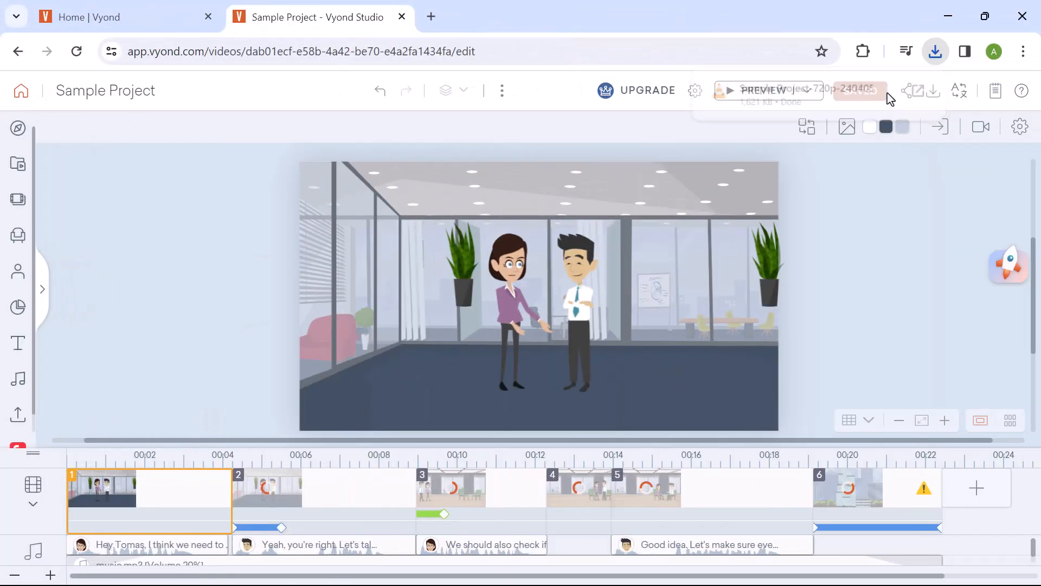